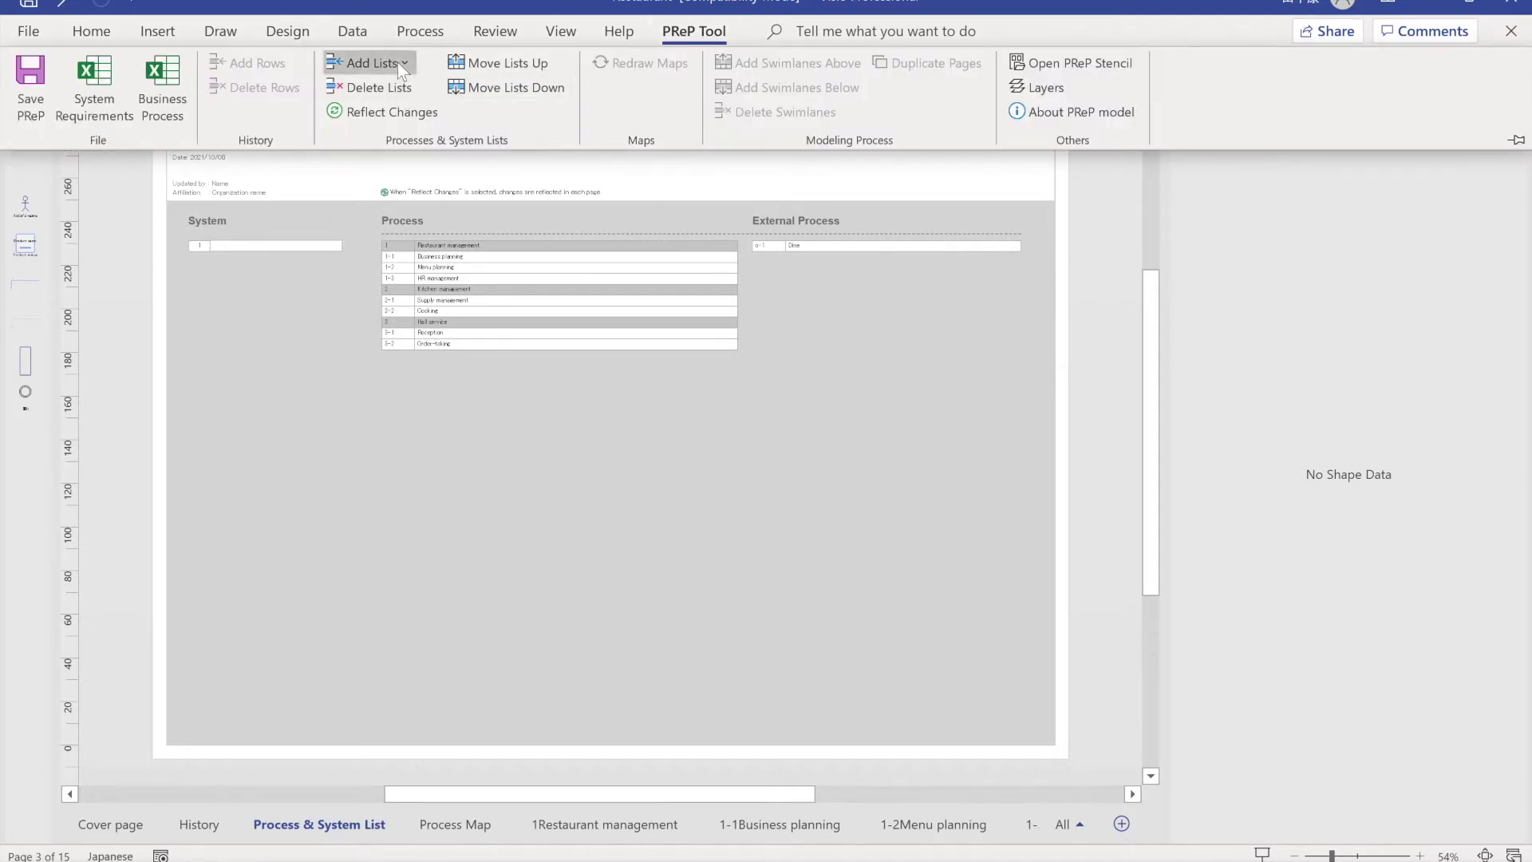
- Add a new process entry under Hall service in the Process list
click(397, 64)
click(369, 153)
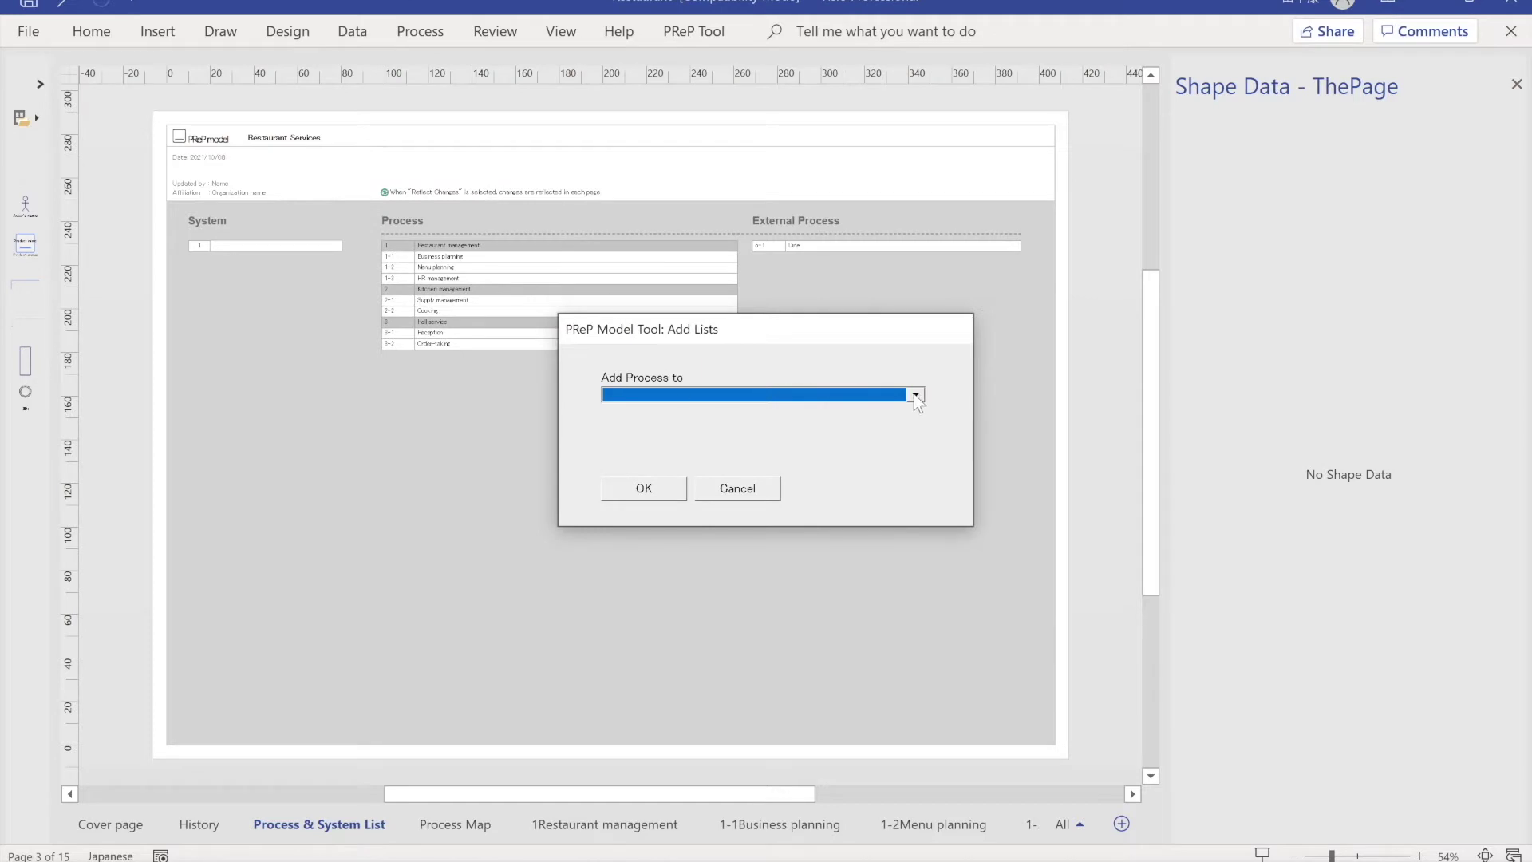
click(915, 395)
click(653, 449)
click(640, 488)
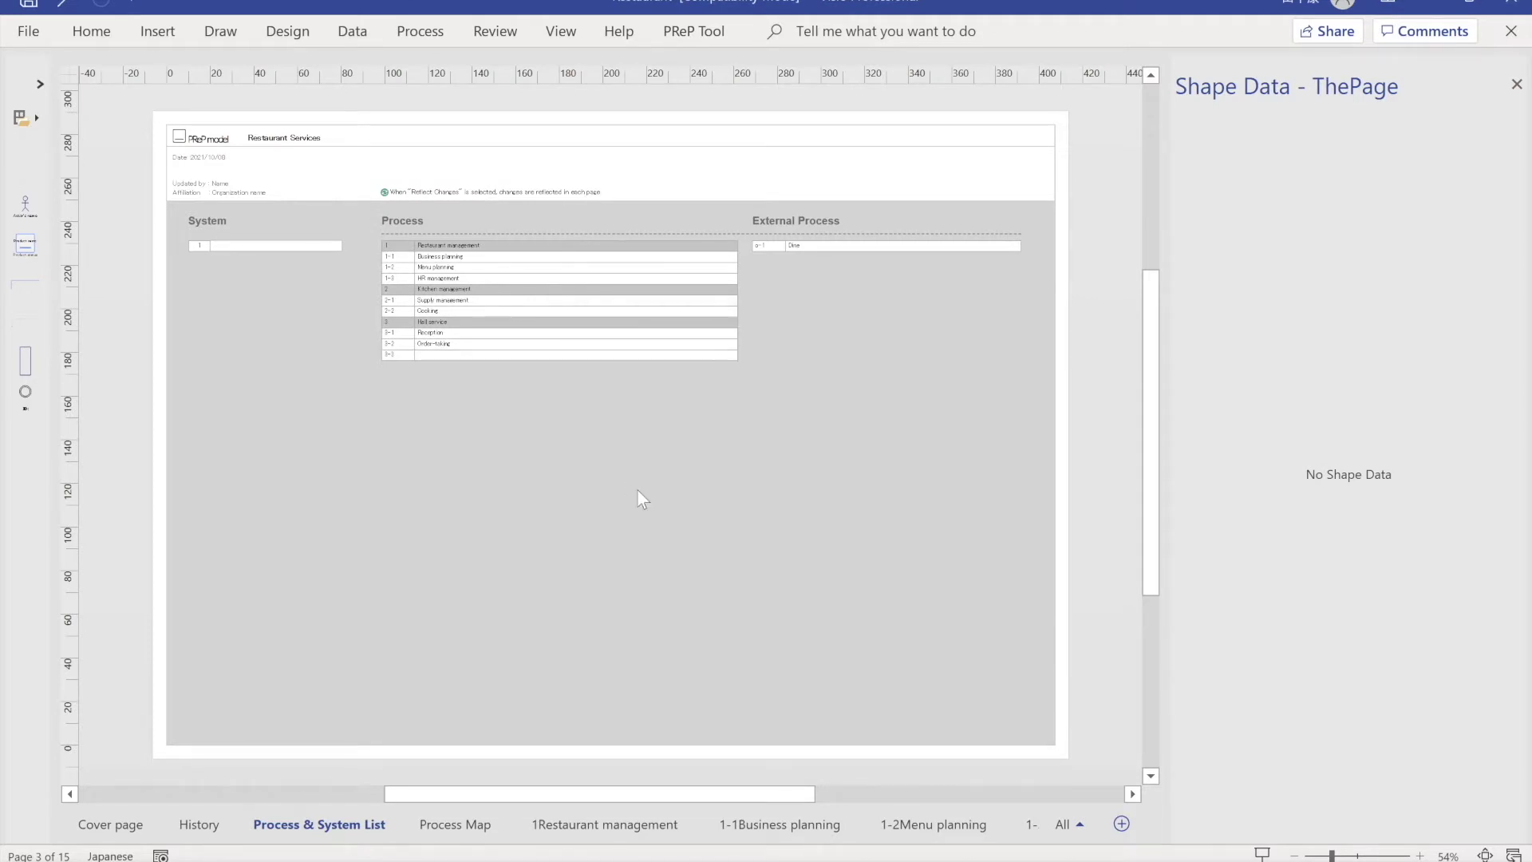
- Name the empty process 3-3 in the Process list "Serving"
scroll(487, 352, up, 4)
click(494, 356)
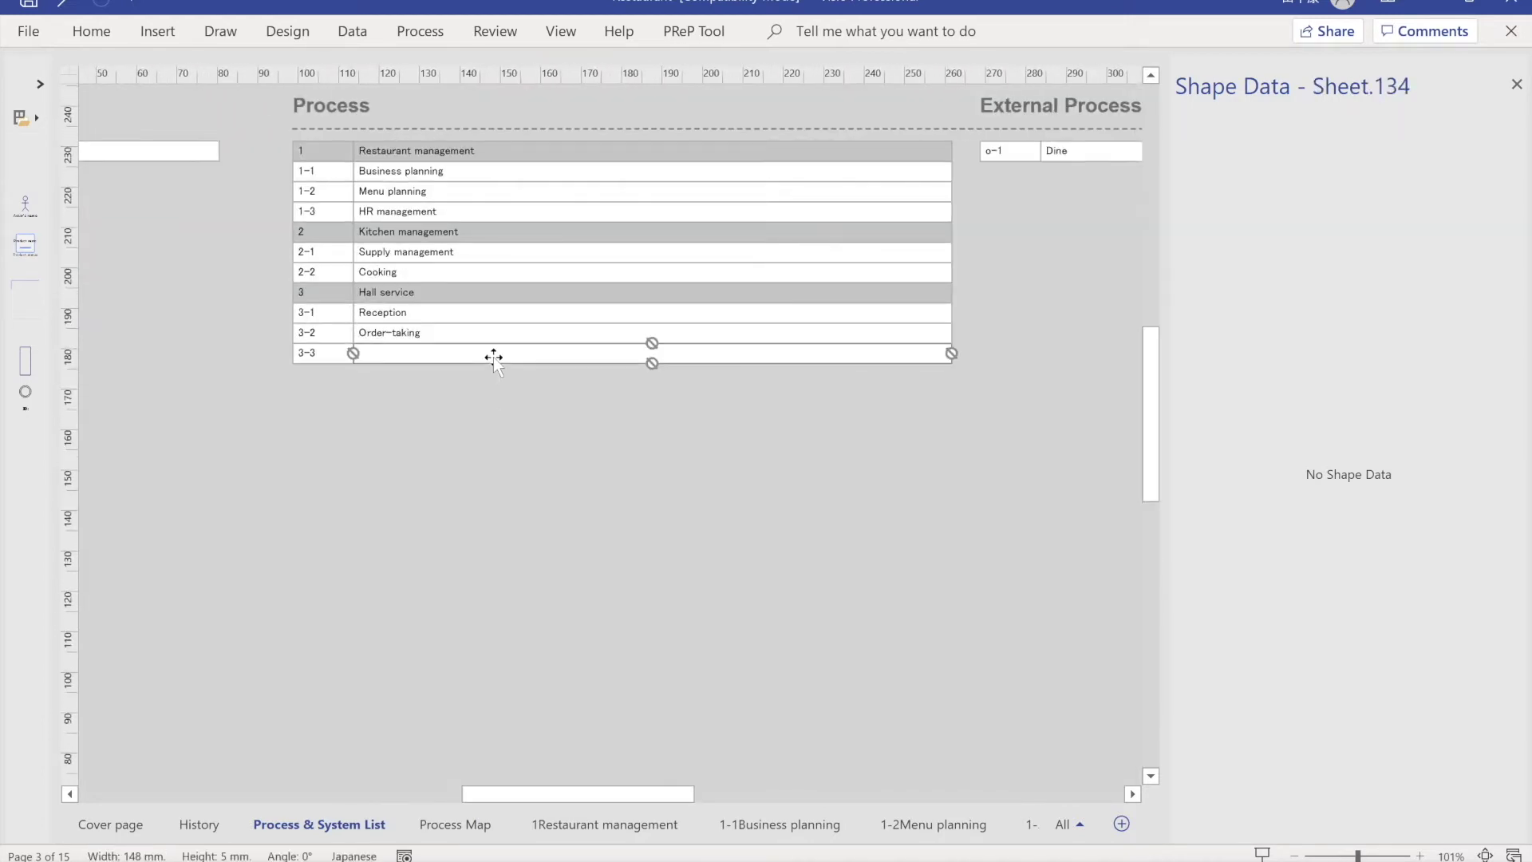
double_click(499, 354)
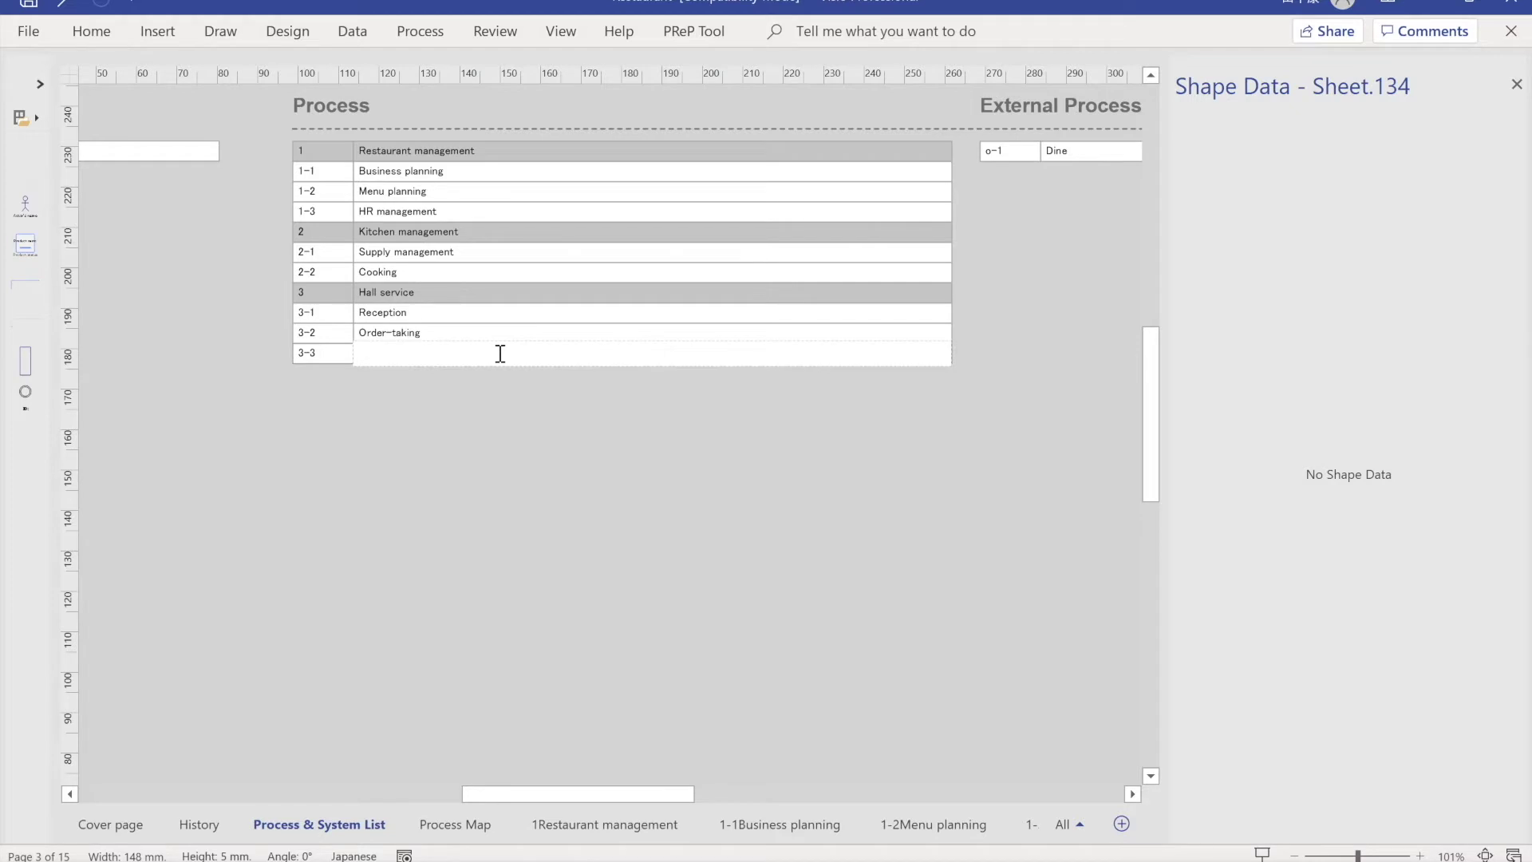
text(Serving)
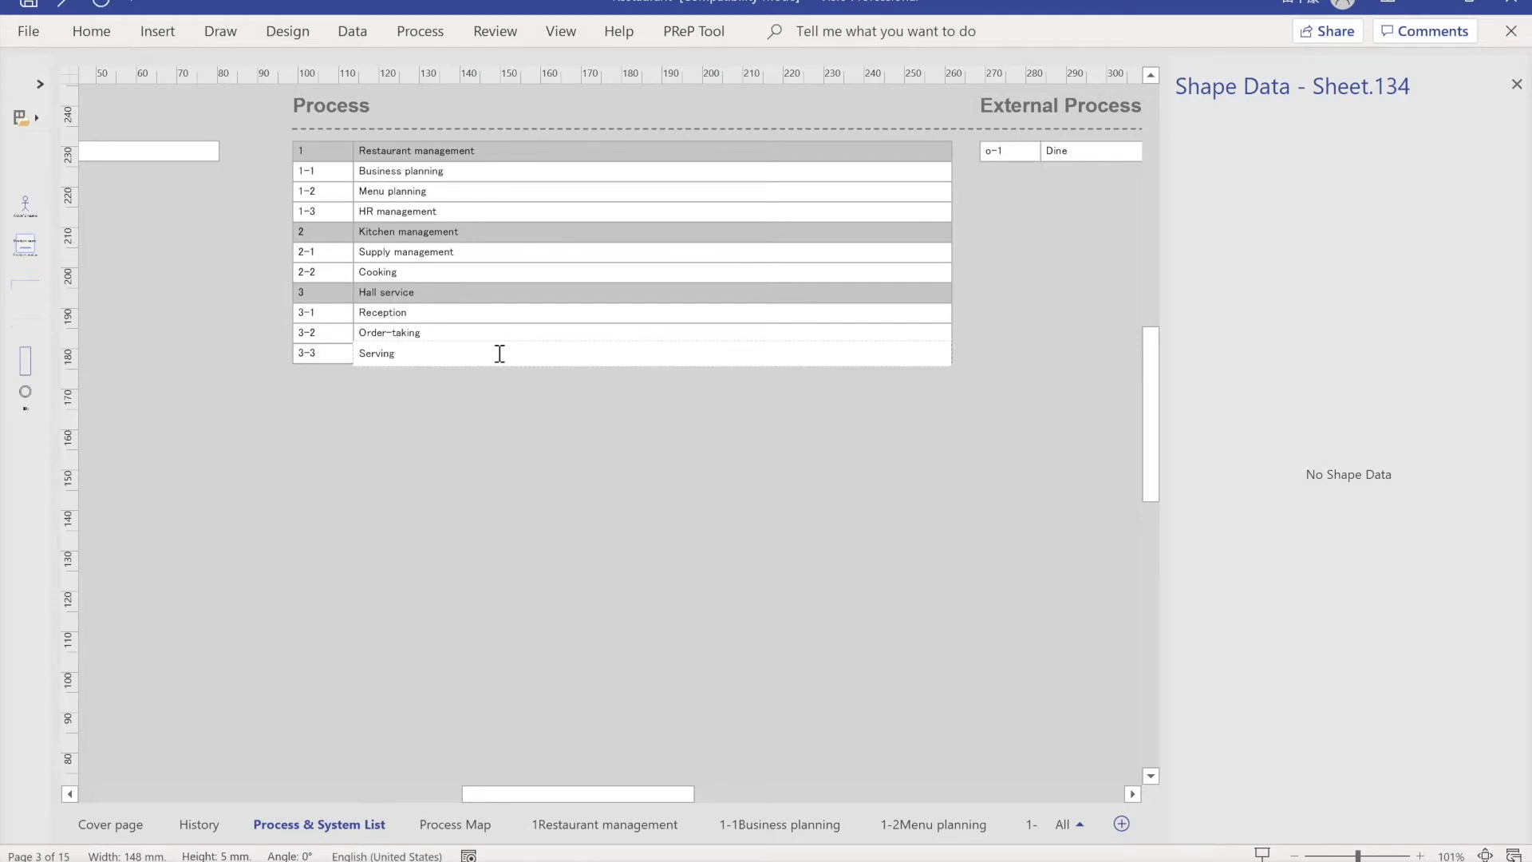
click(510, 449)
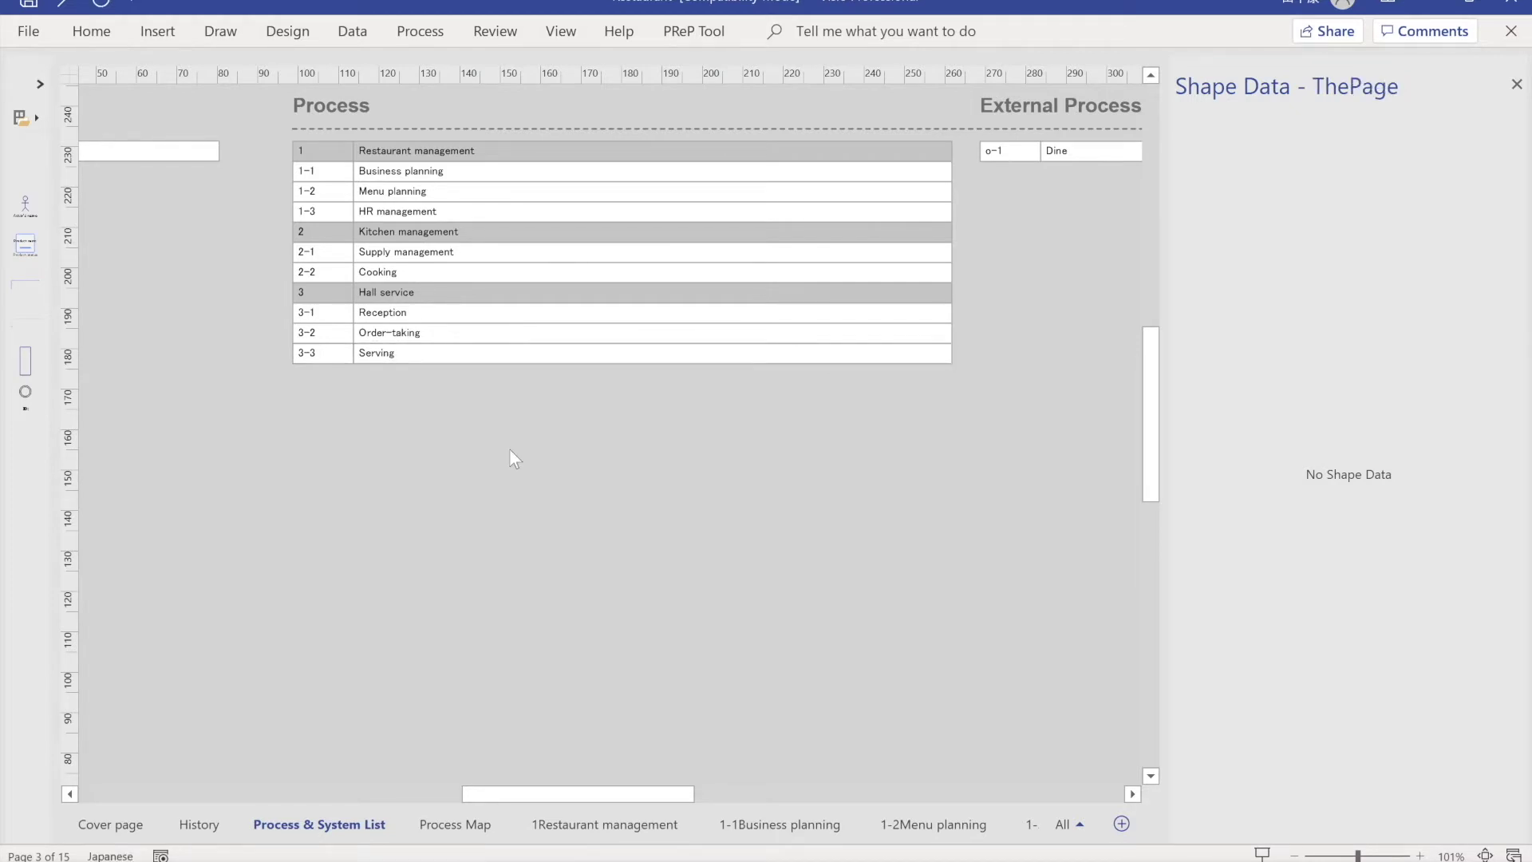
- Run Reflect Changes to update the page names, page order and Process Map from the Process list
click(702, 33)
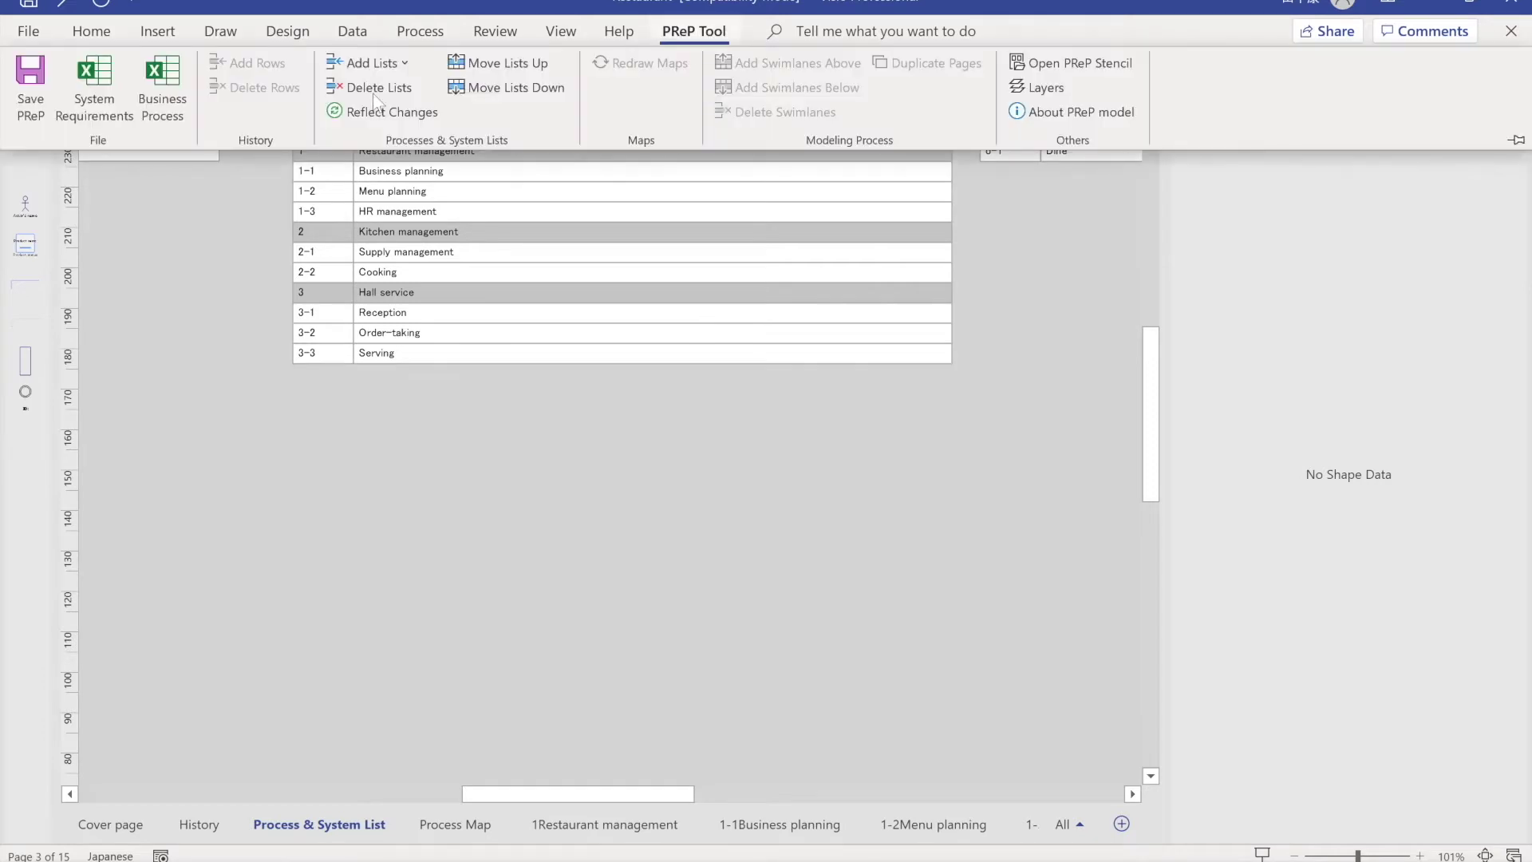
click(342, 110)
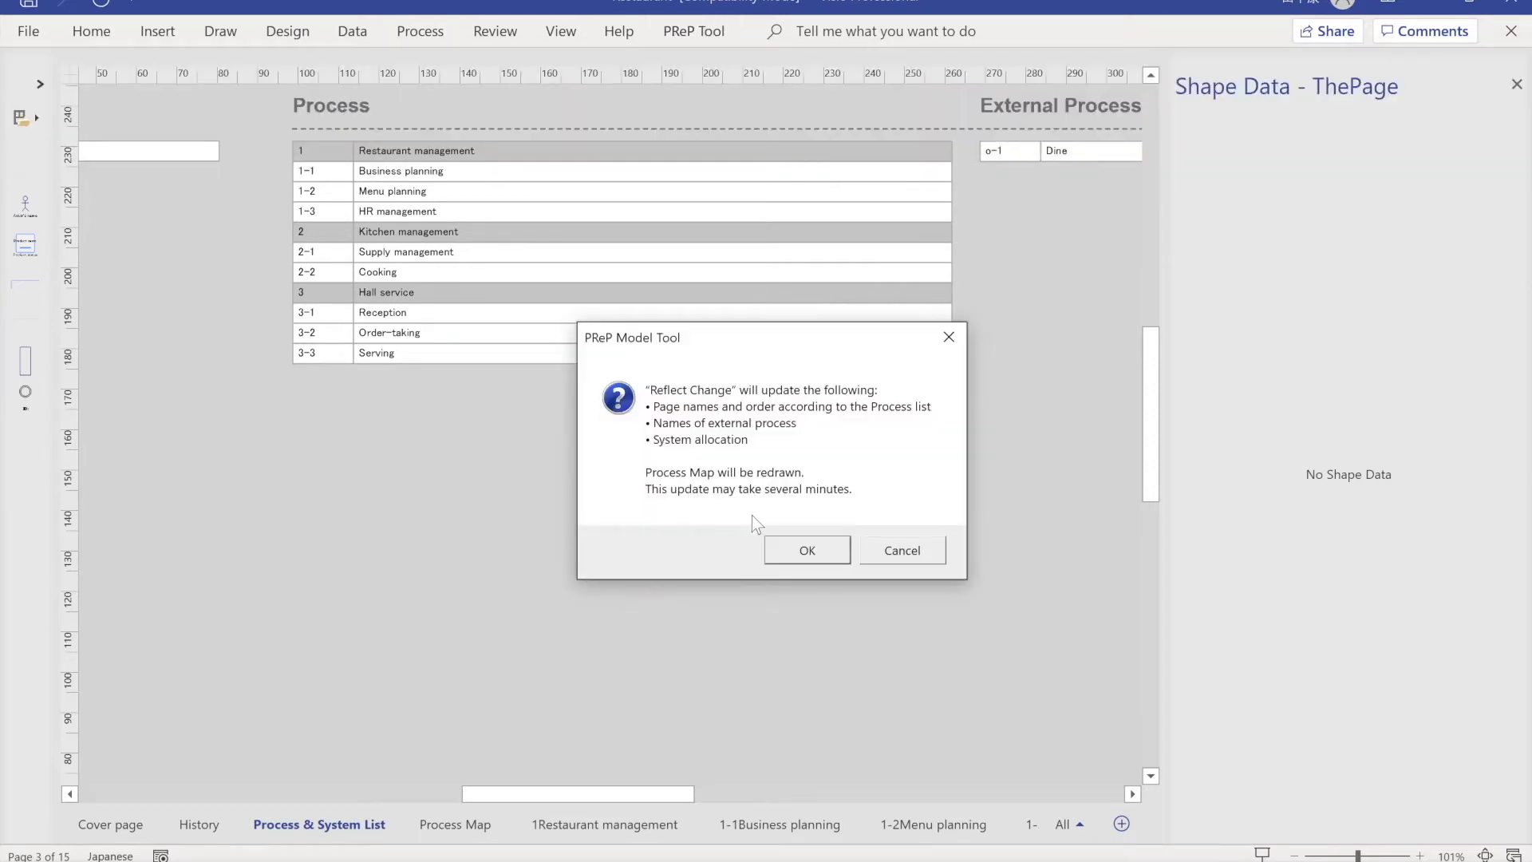
click(808, 551)
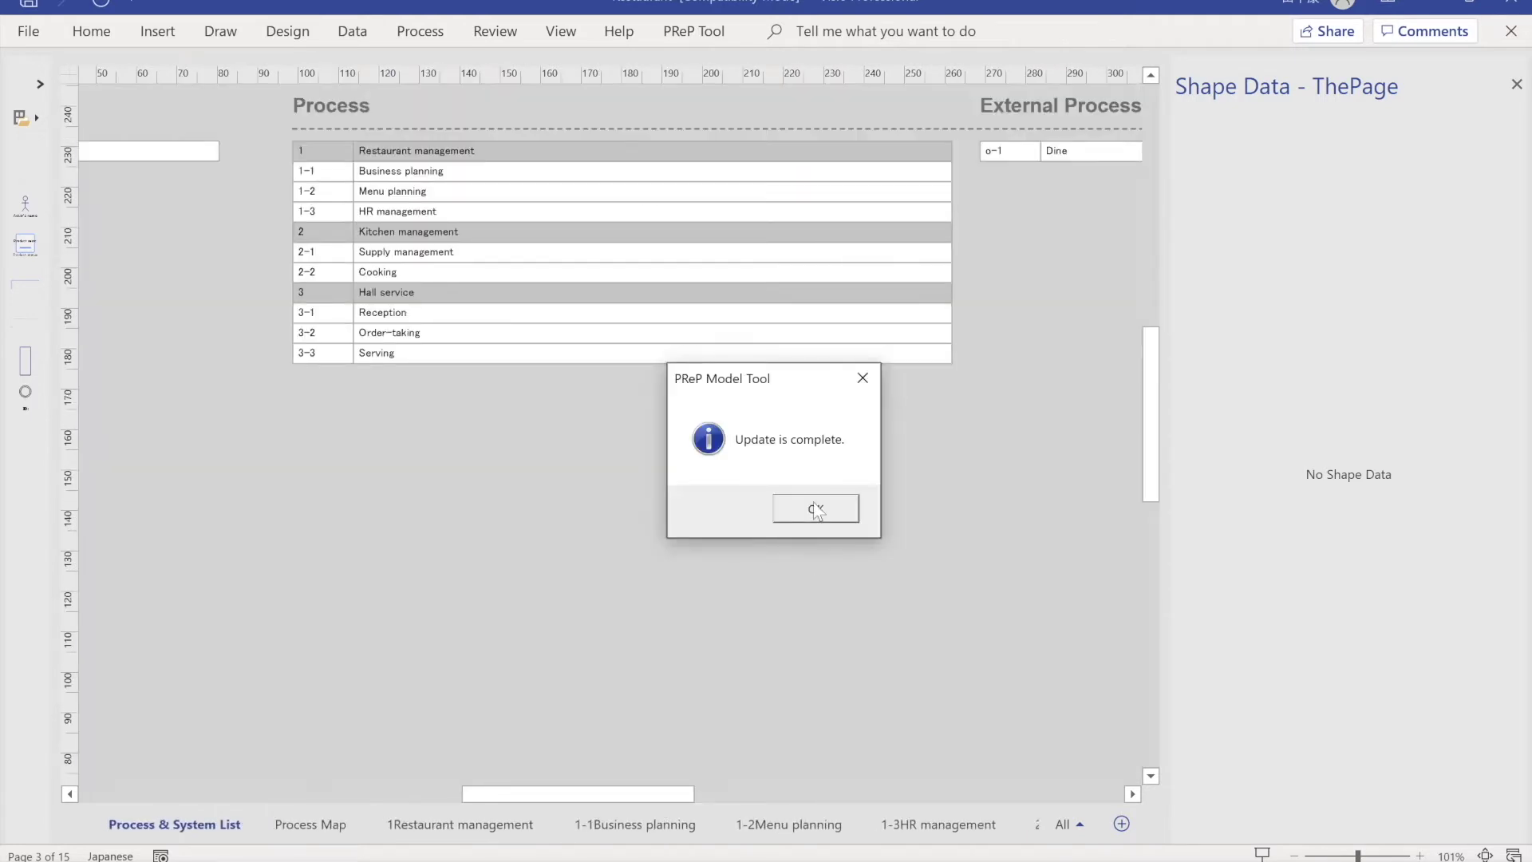
click(815, 504)
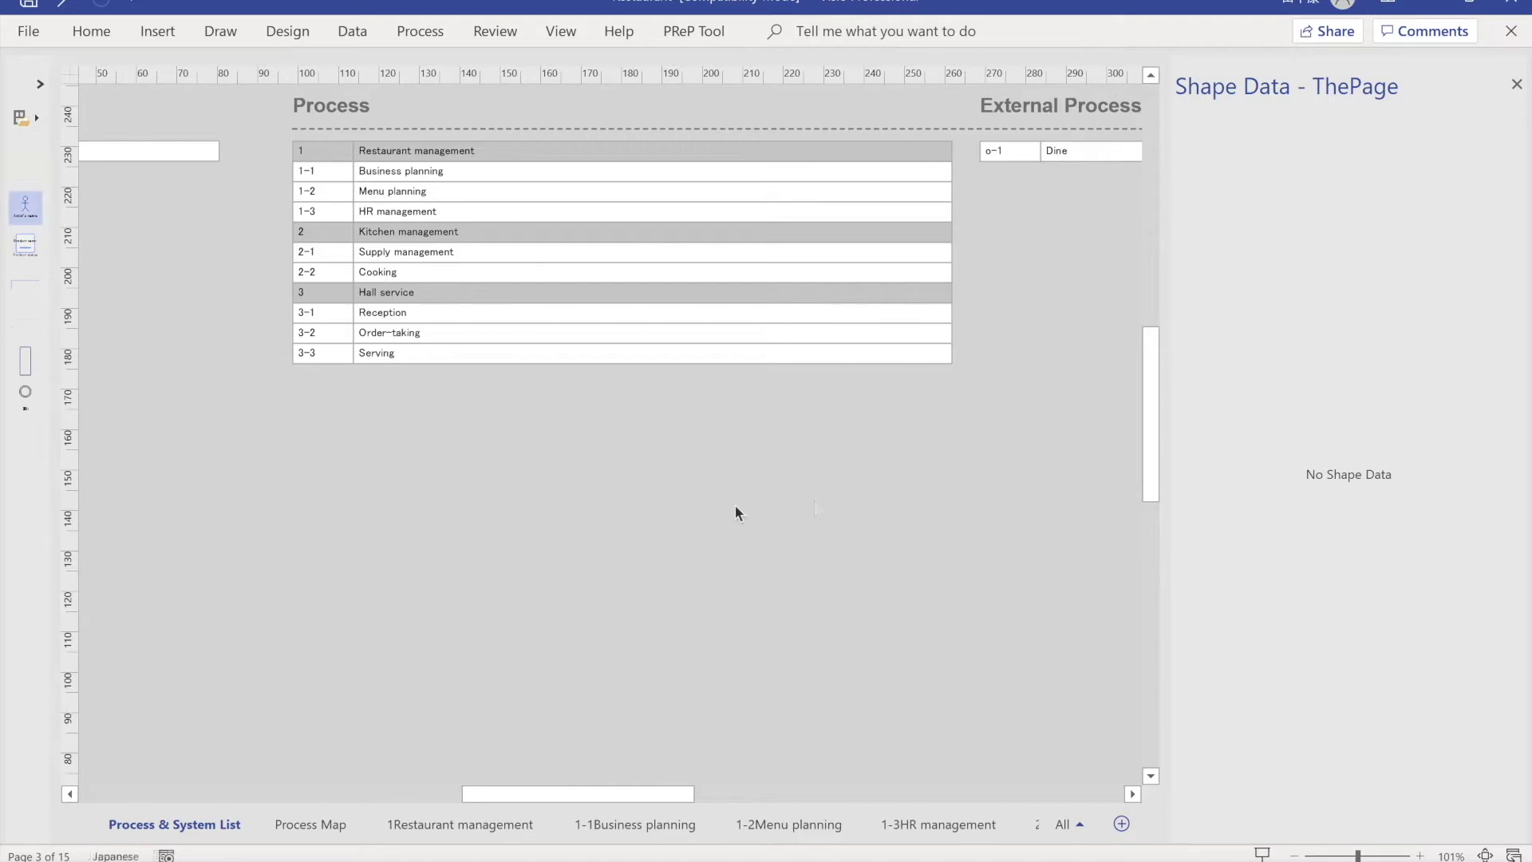
- On the 3-3Serving page, place an actor in the upper swimlane's Actor column and name it "Service staff"
click(1065, 824)
click(1004, 786)
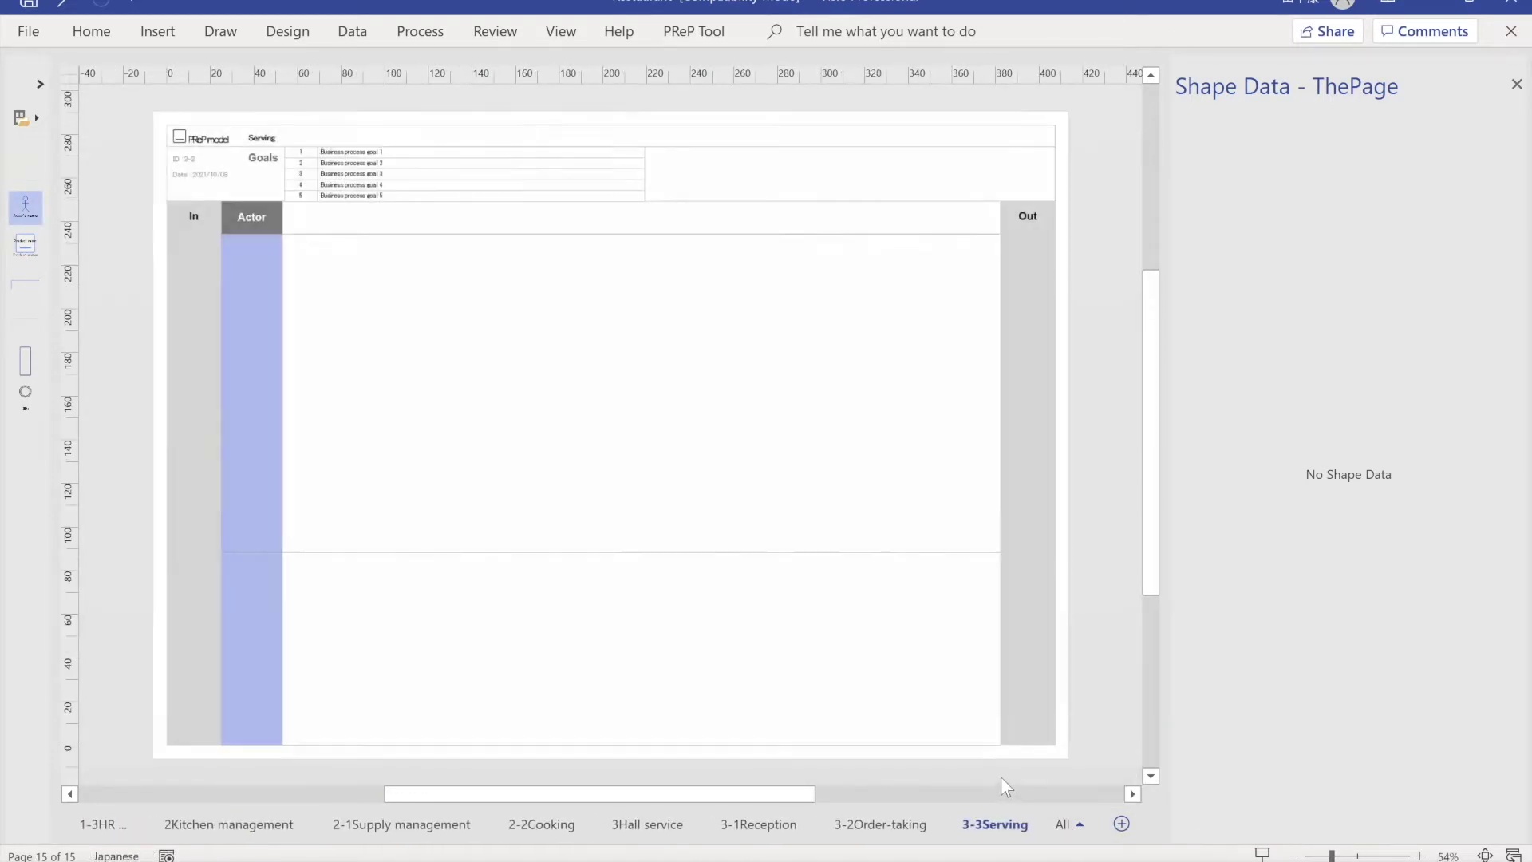
drag(25, 206, 251, 369)
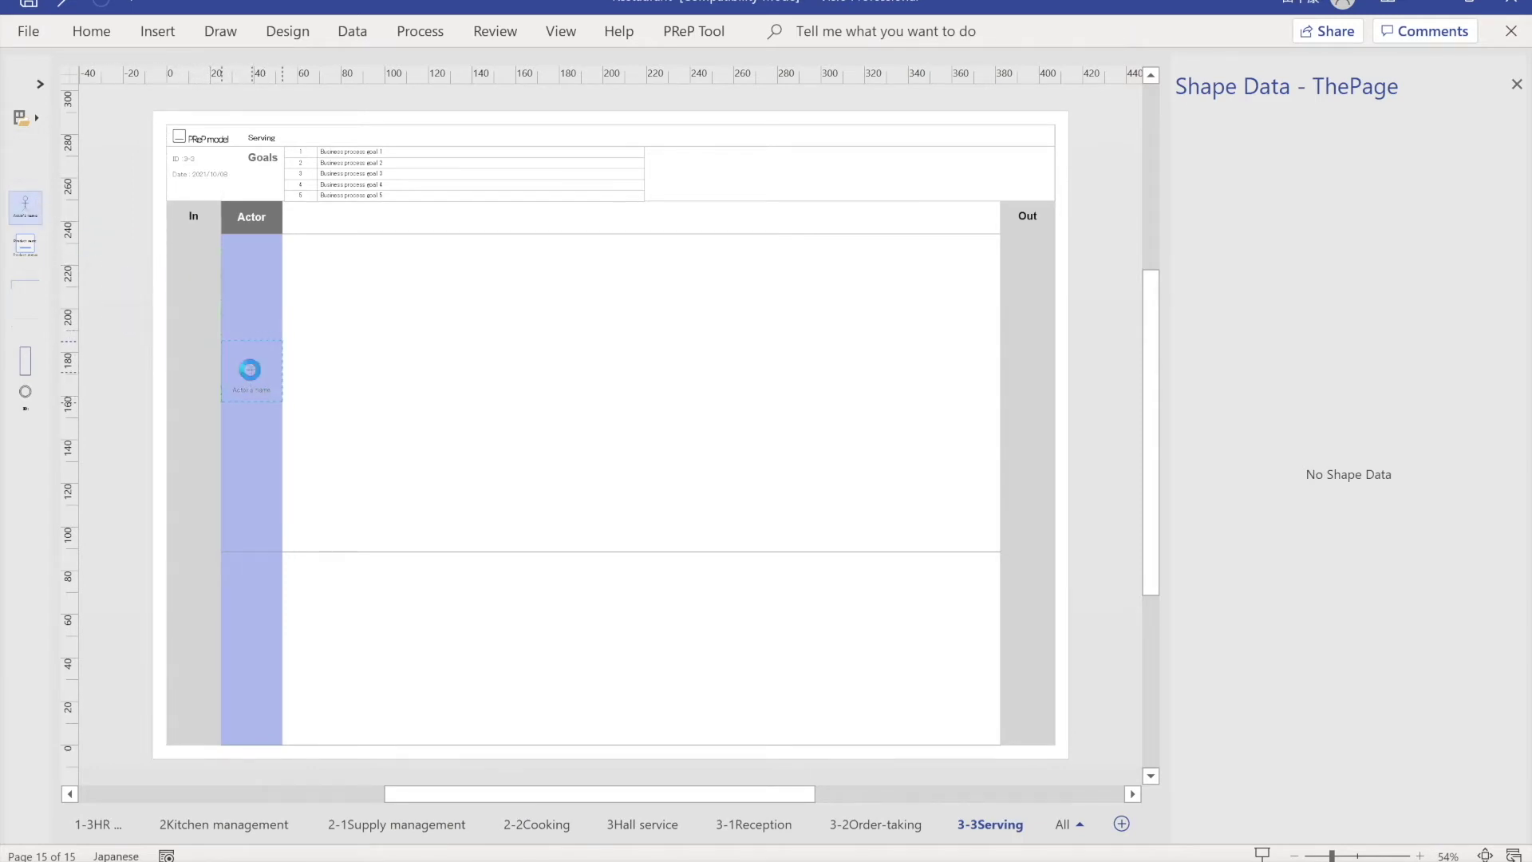
click(1331, 124)
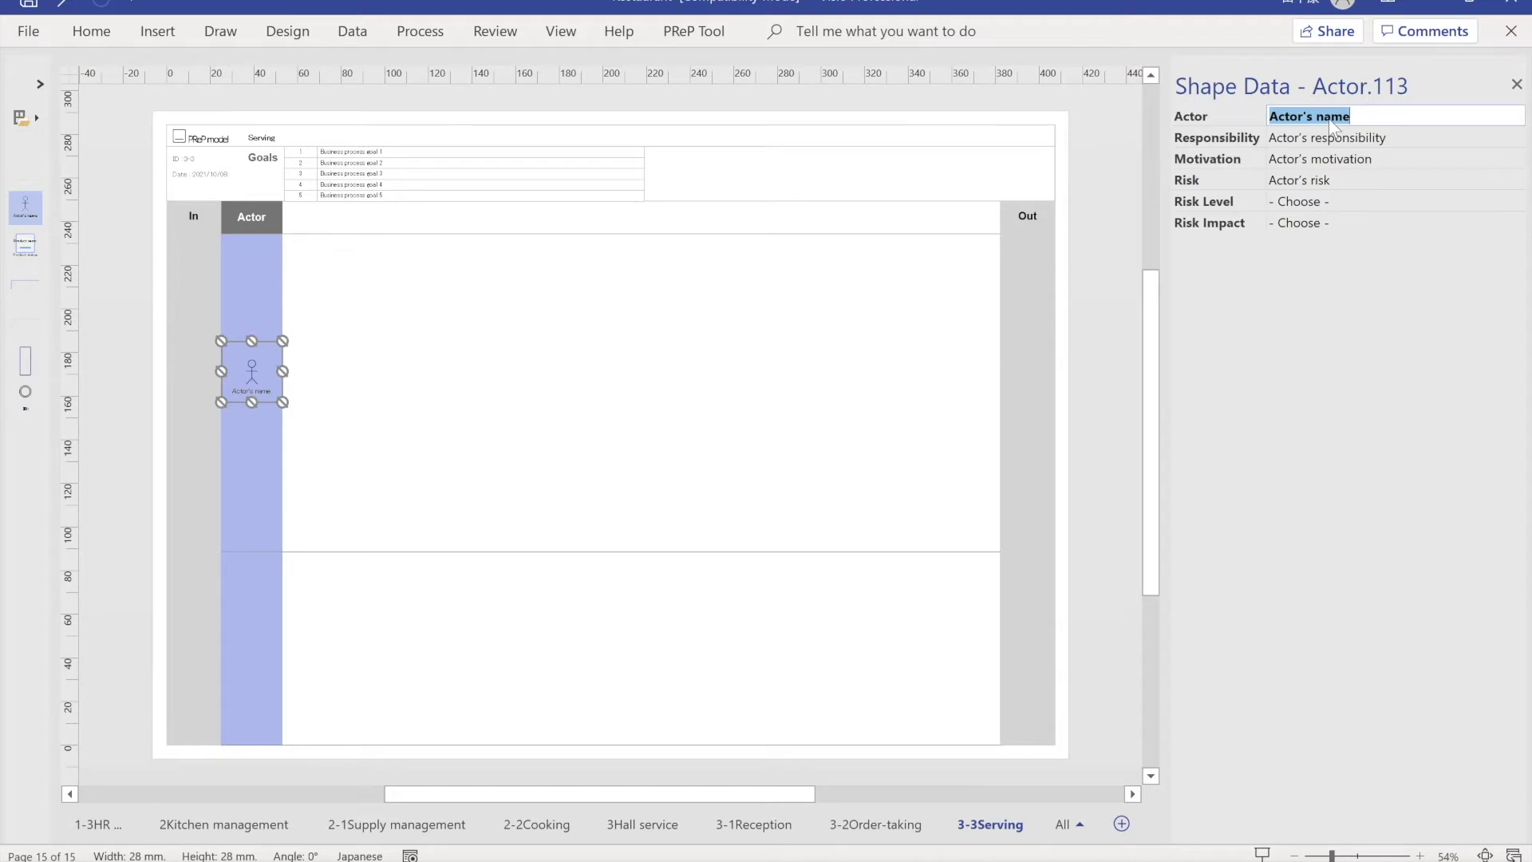
text(Service staff)
click(514, 357)
- Place an actor in the lower swimlane's Actor column and name it "Customer"
drag(25, 206, 253, 643)
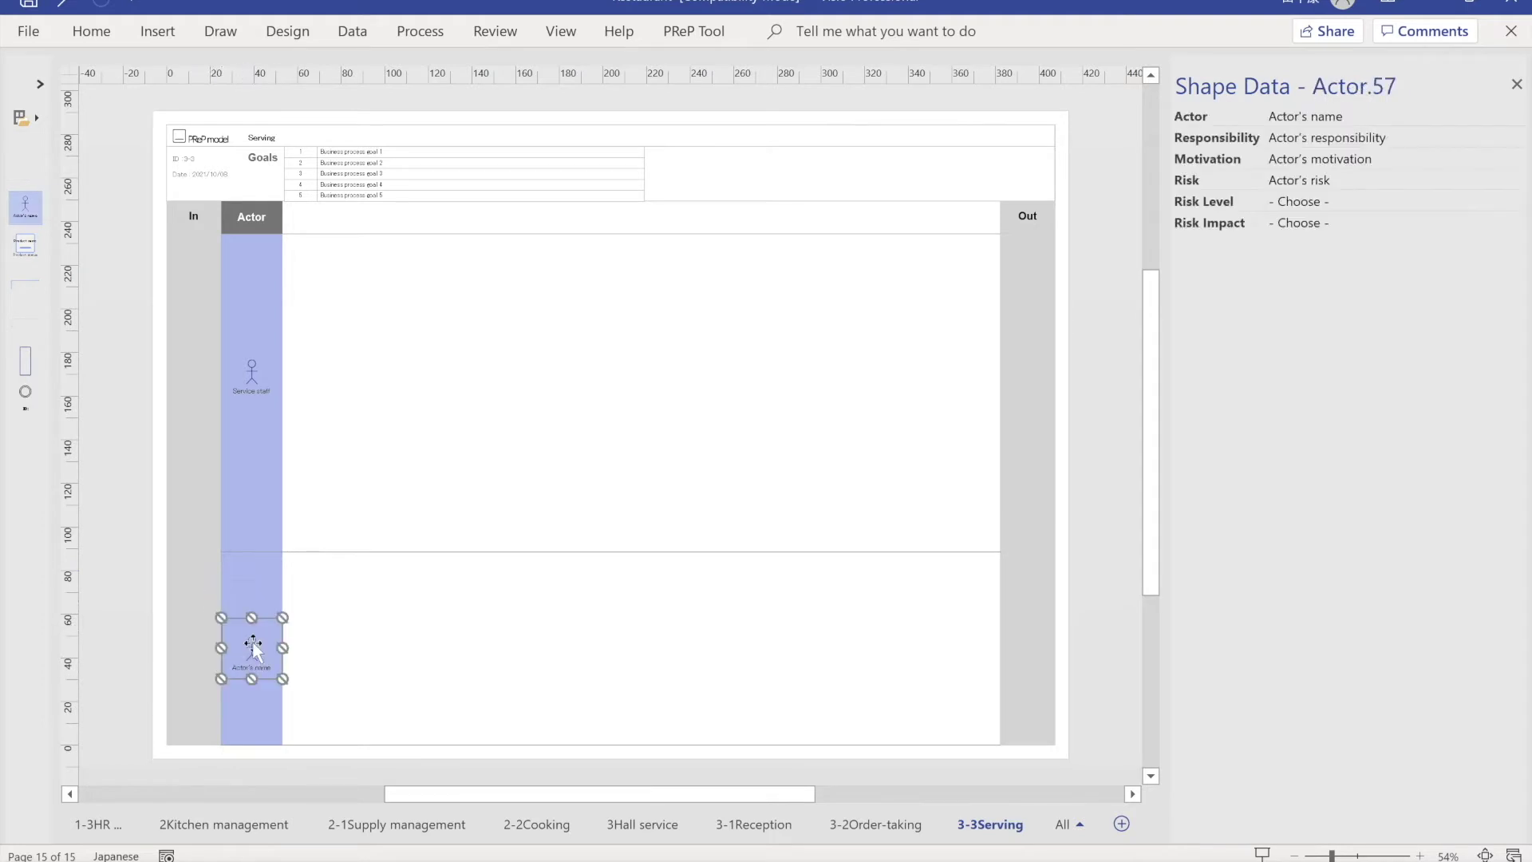
click(1295, 118)
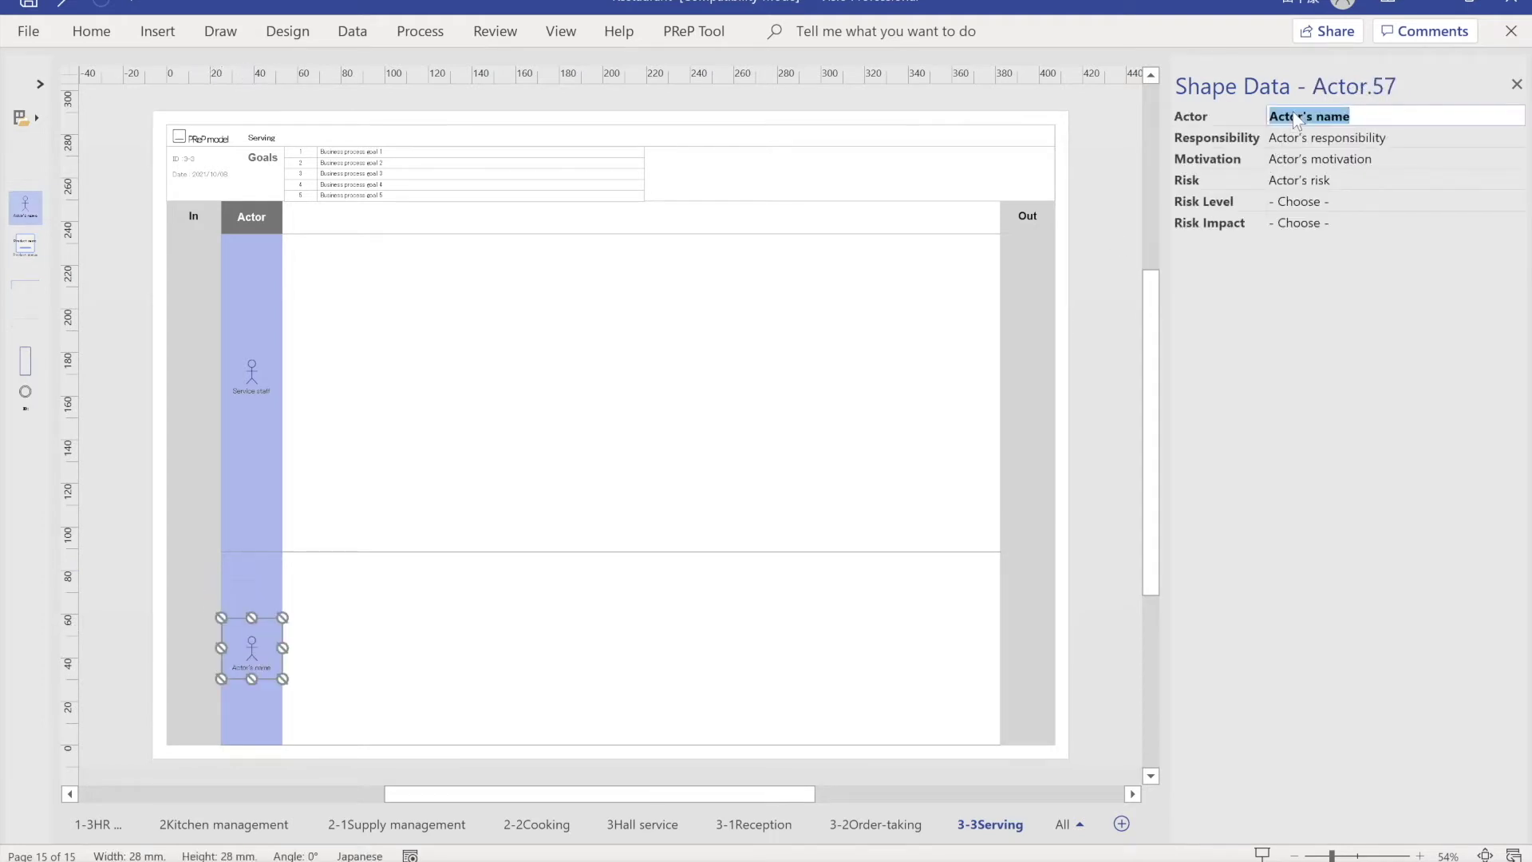
text(Custome)
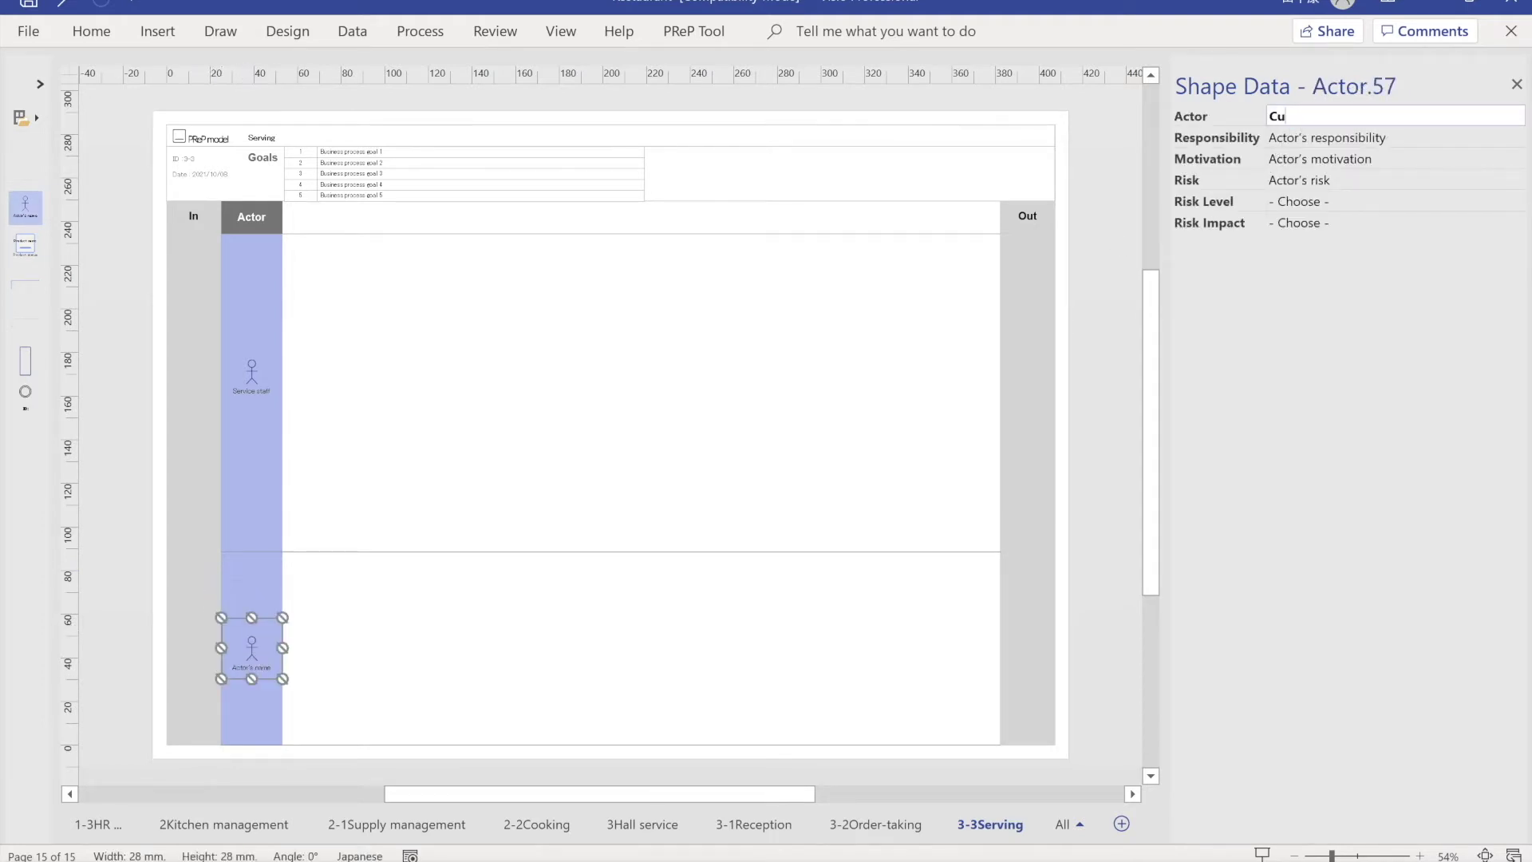
text(r)
click(722, 357)
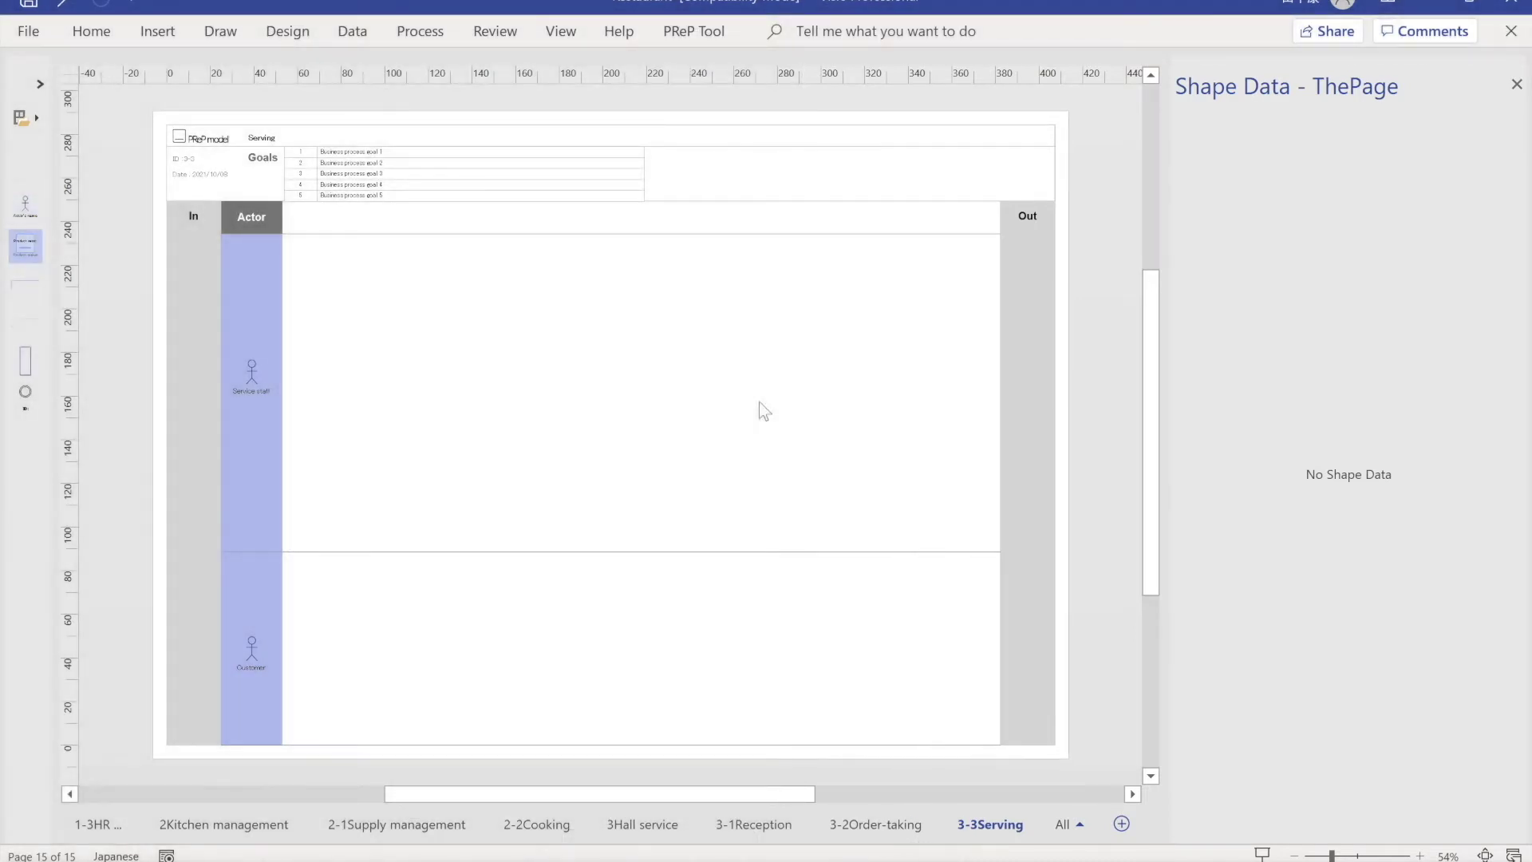
- Add a product in the Service staff lane near the Out column with name "Food", status "Served" and type Output product
drag(25, 246, 859, 376)
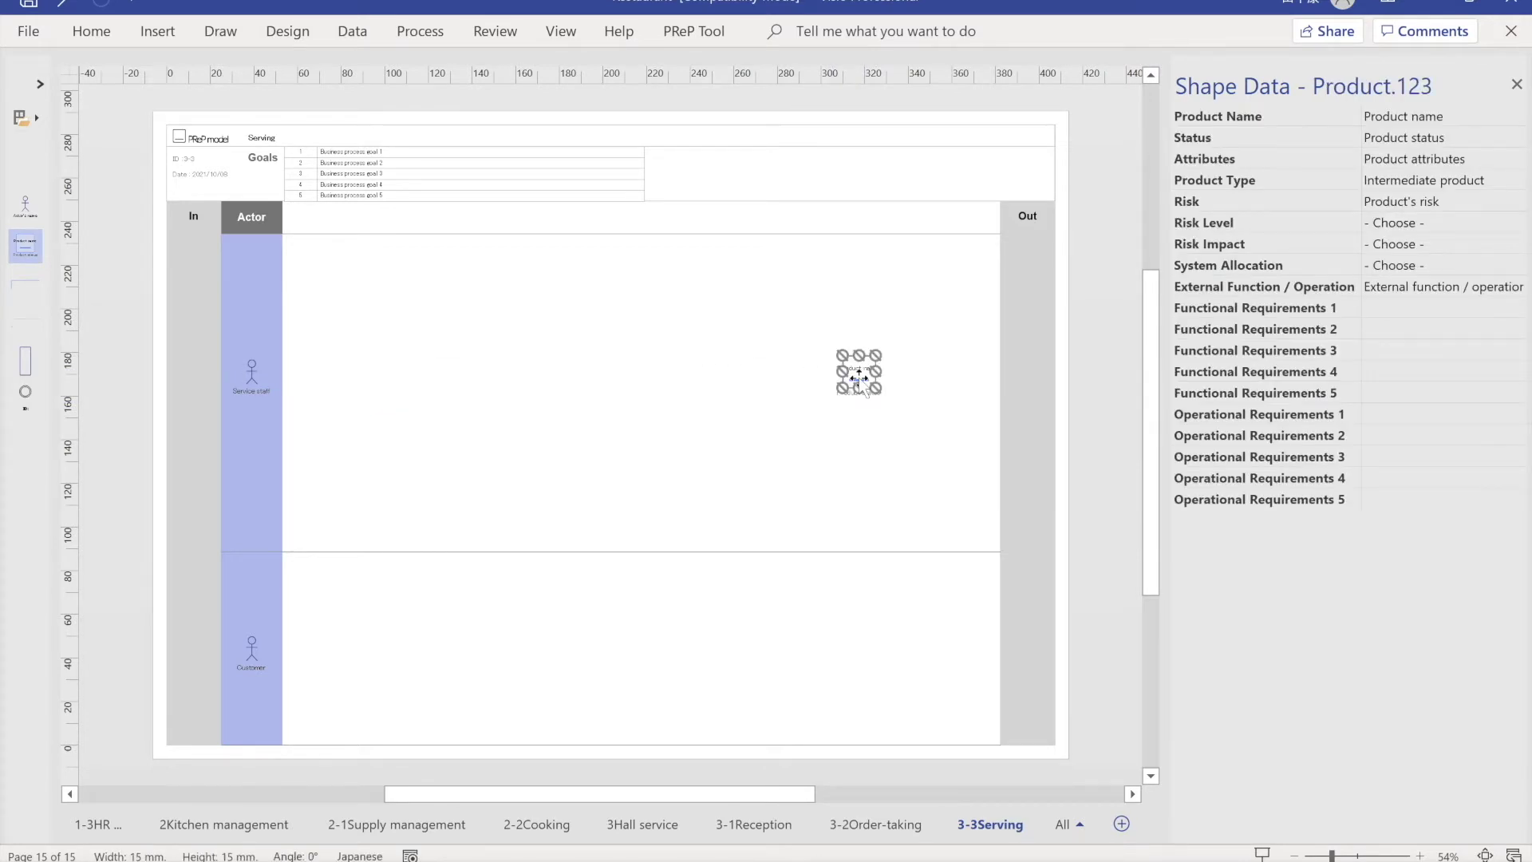
click(1419, 117)
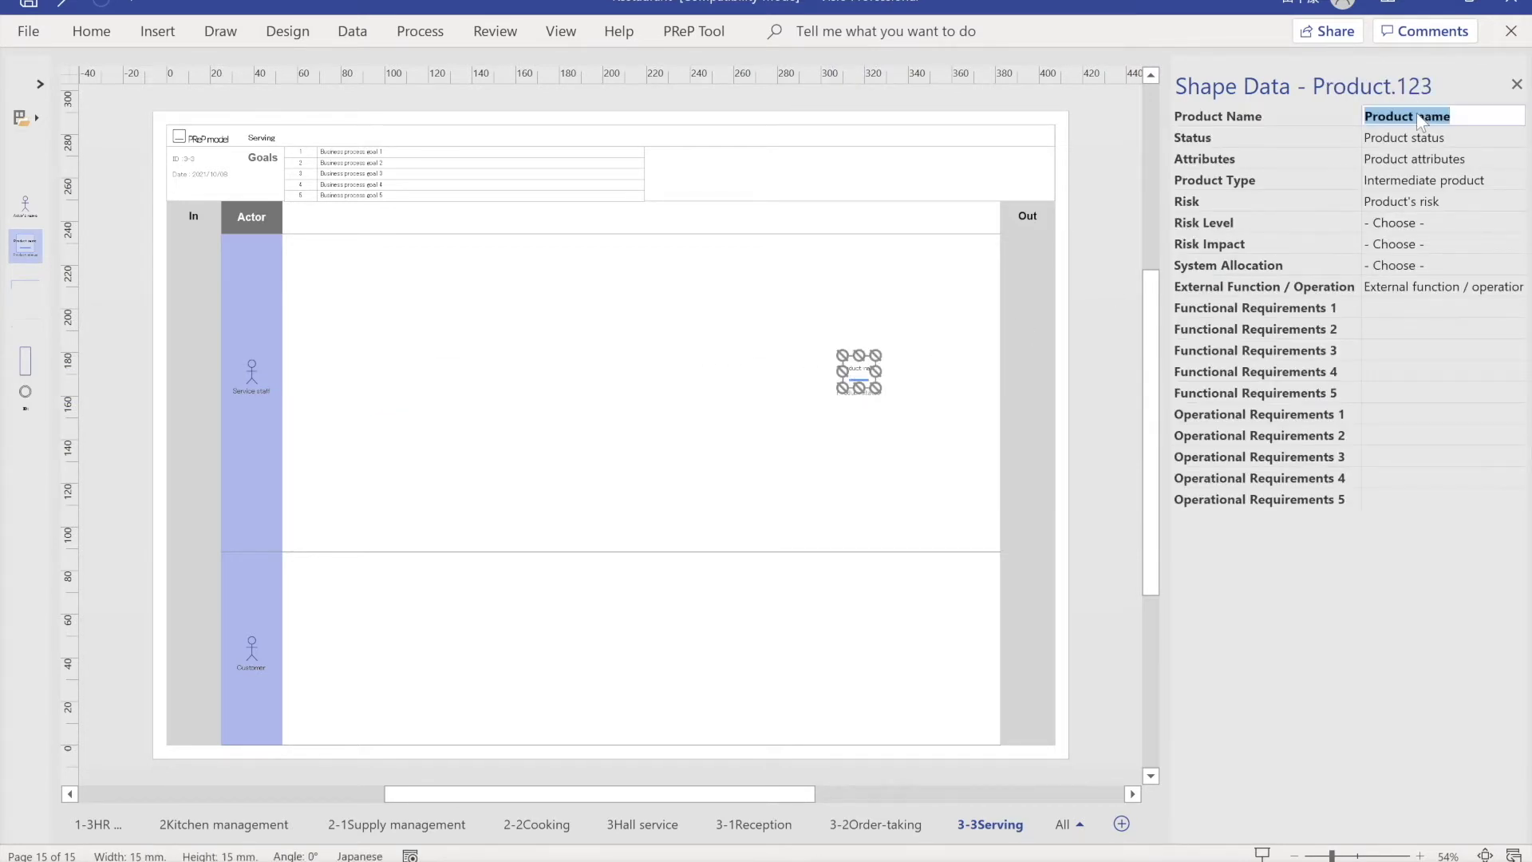
text(Food)
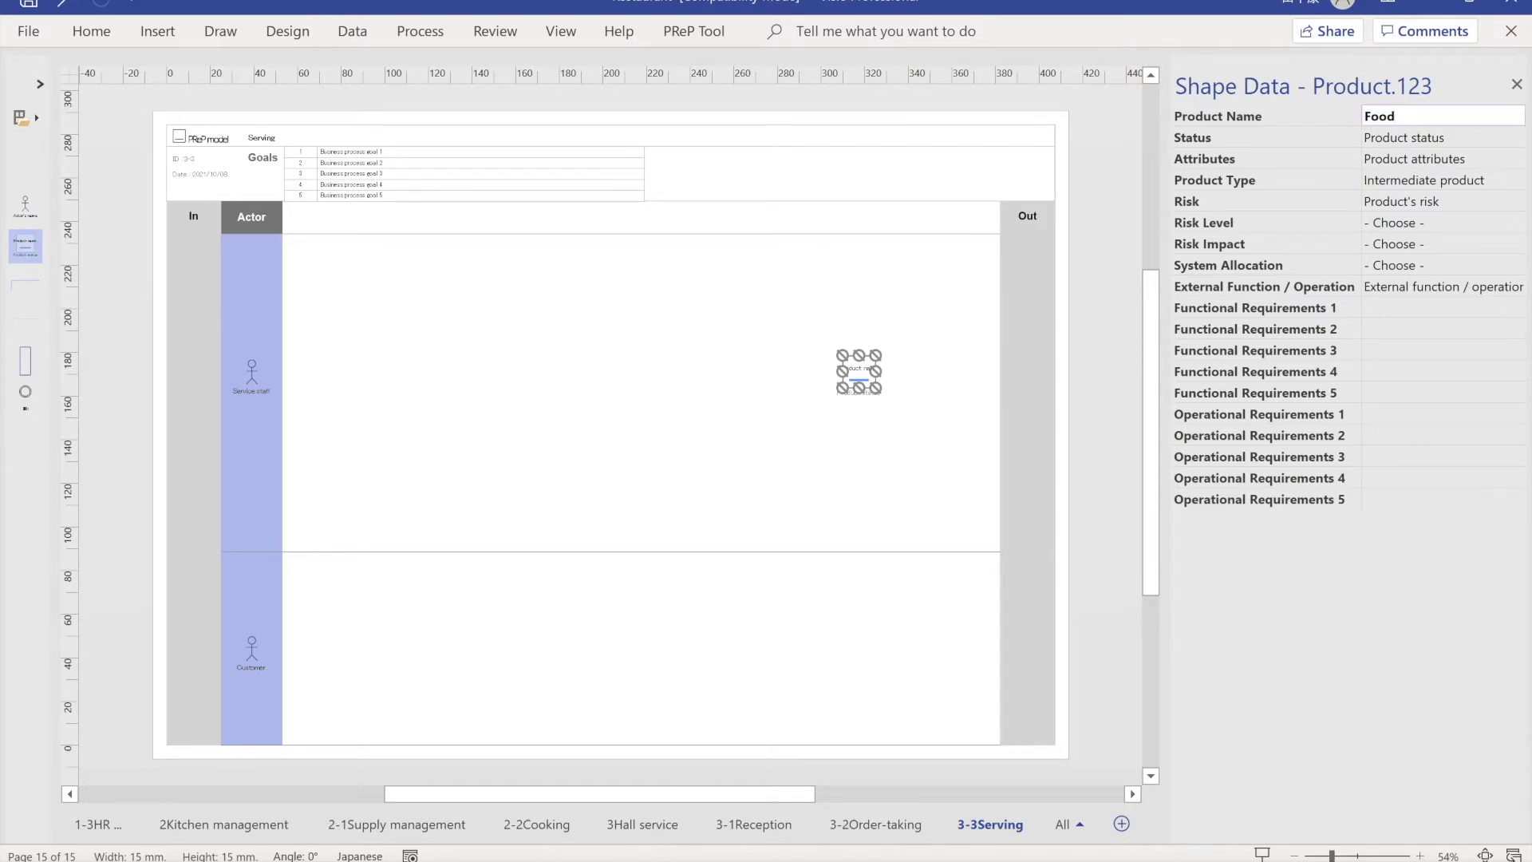
key(Return)
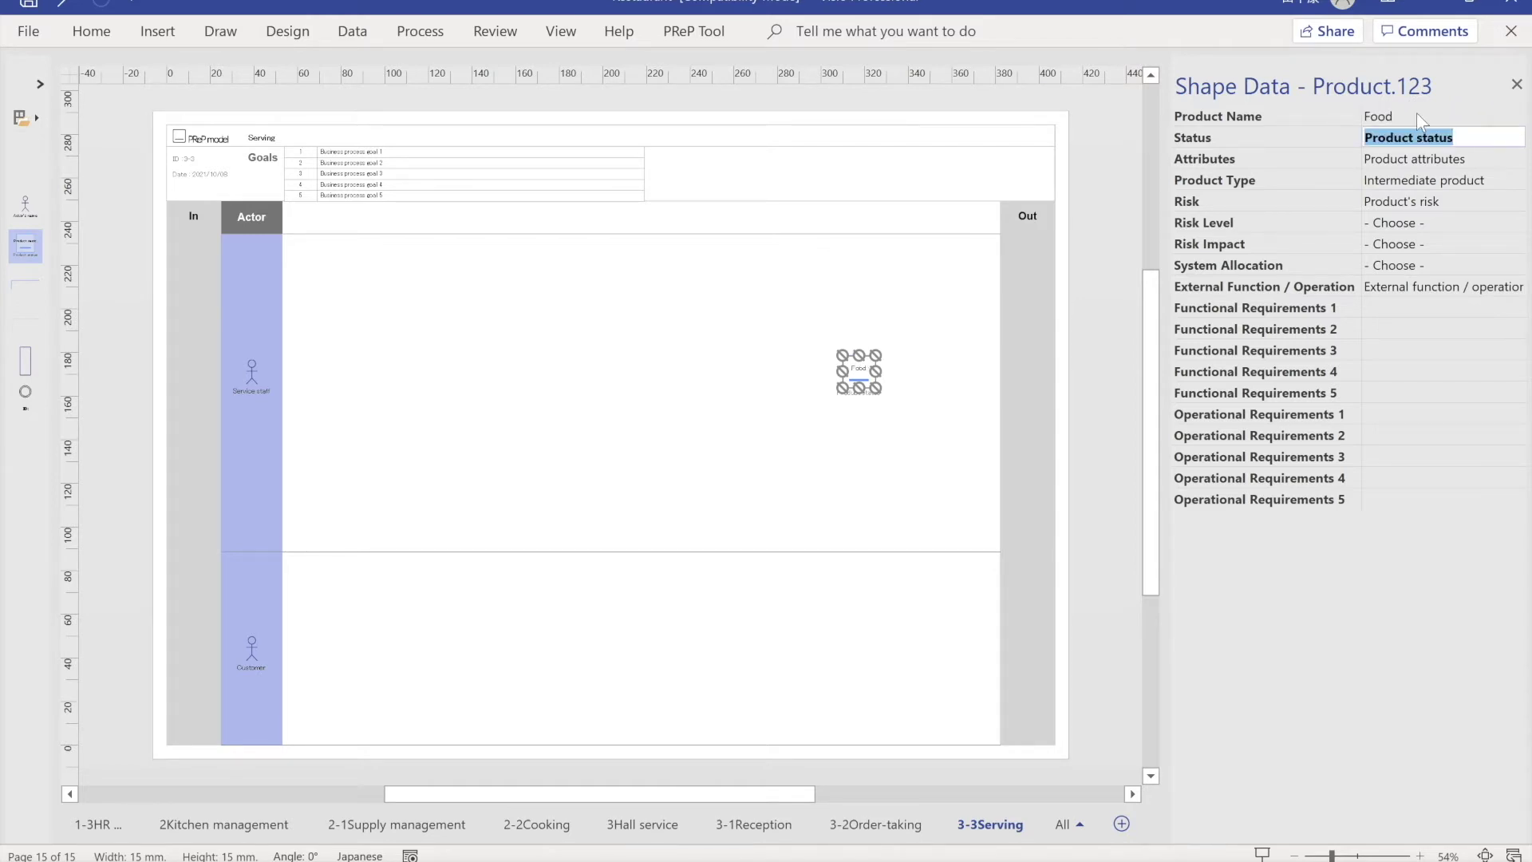
key(Return)
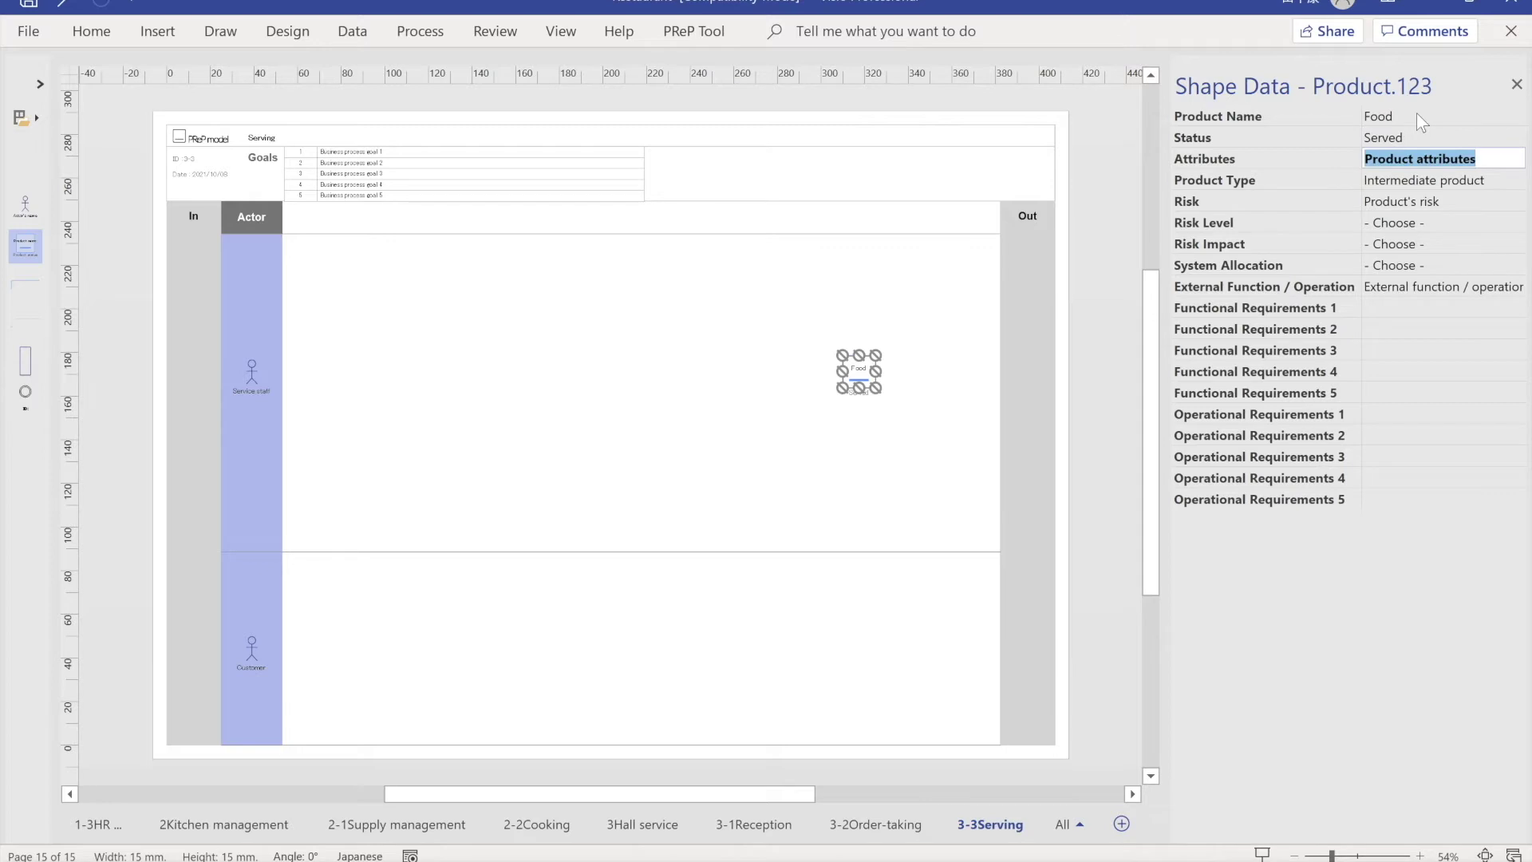
key(Return)
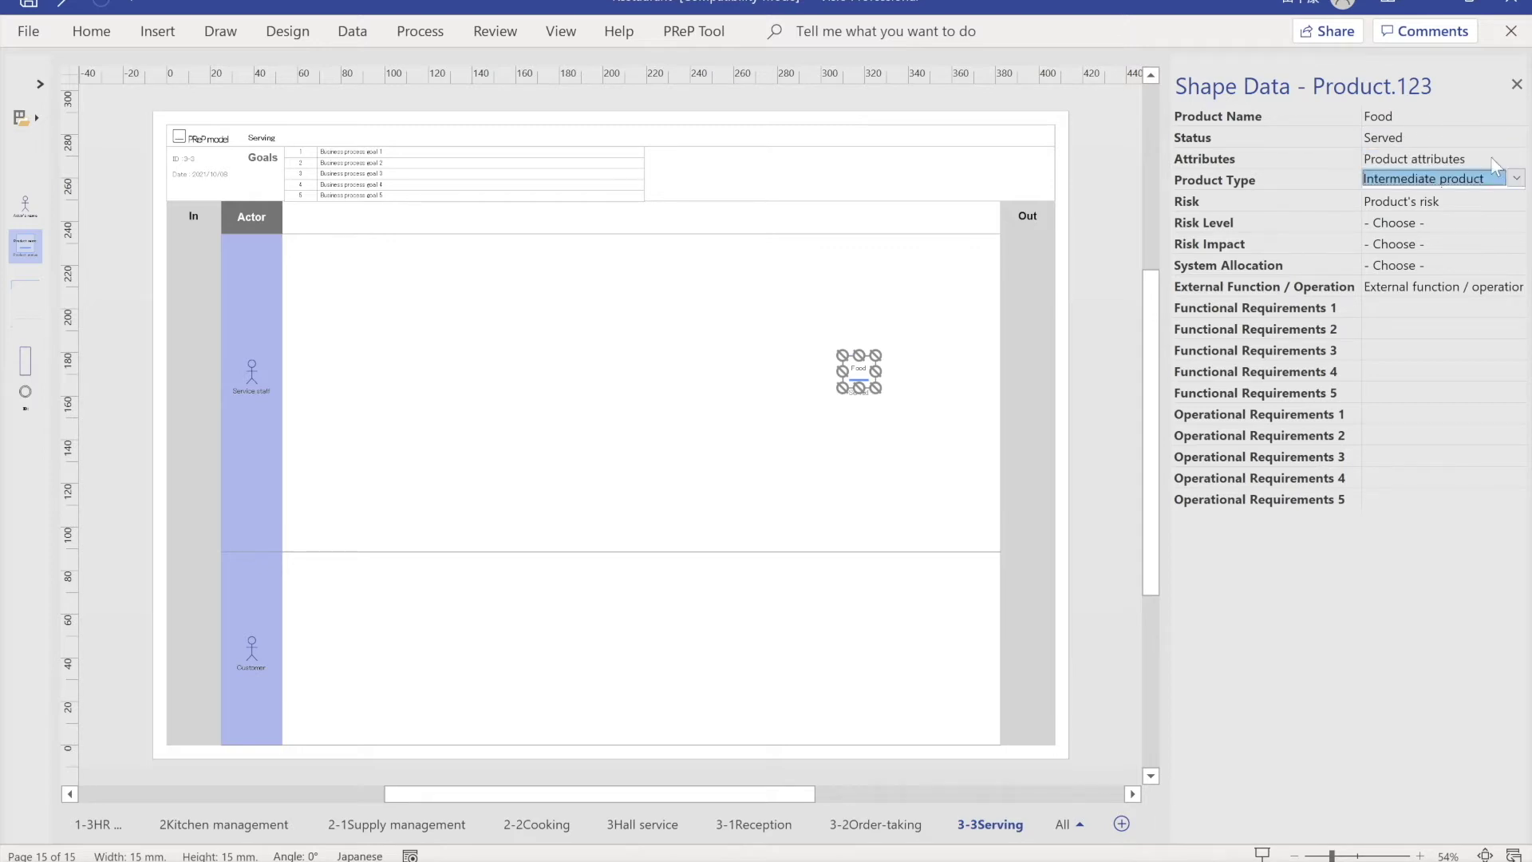
click(1516, 178)
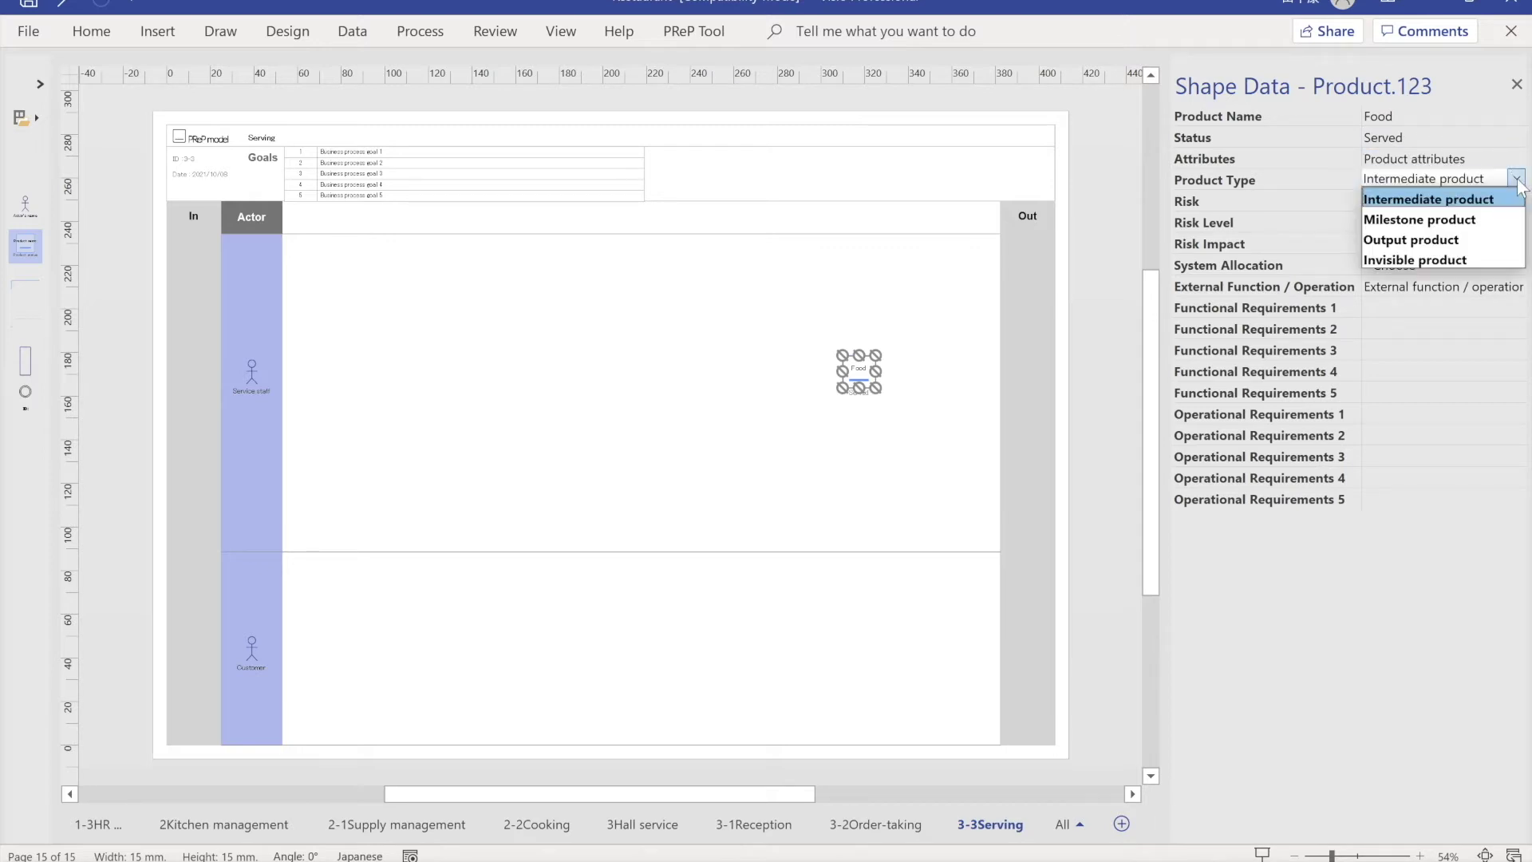
click(1461, 238)
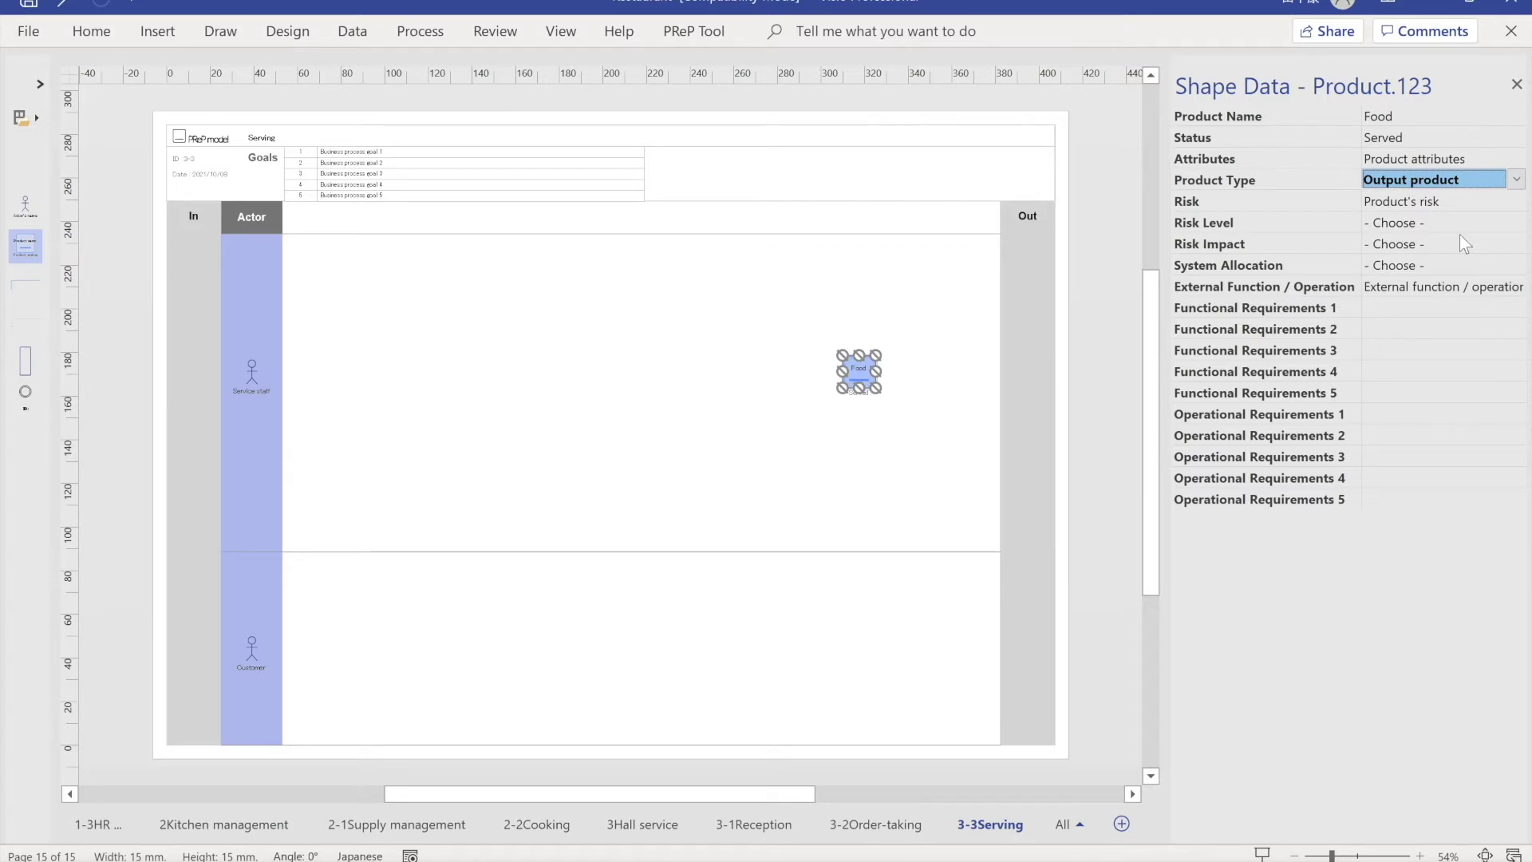
click(670, 355)
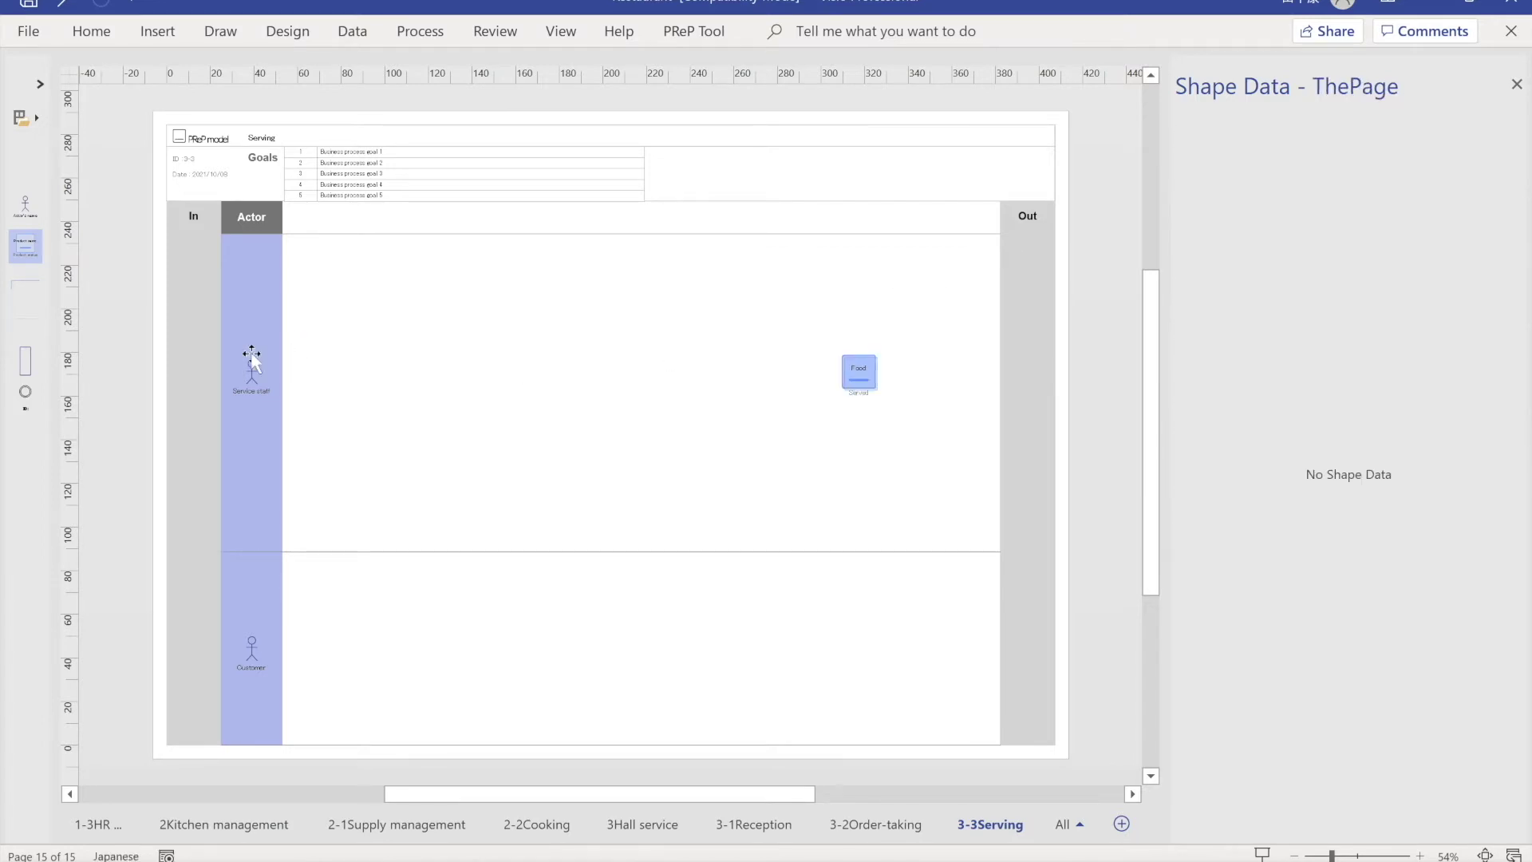
- Place an external process in the Out column level with the Food product and assign it to o-1 Dine
drag(25, 392, 1023, 373)
click(1336, 118)
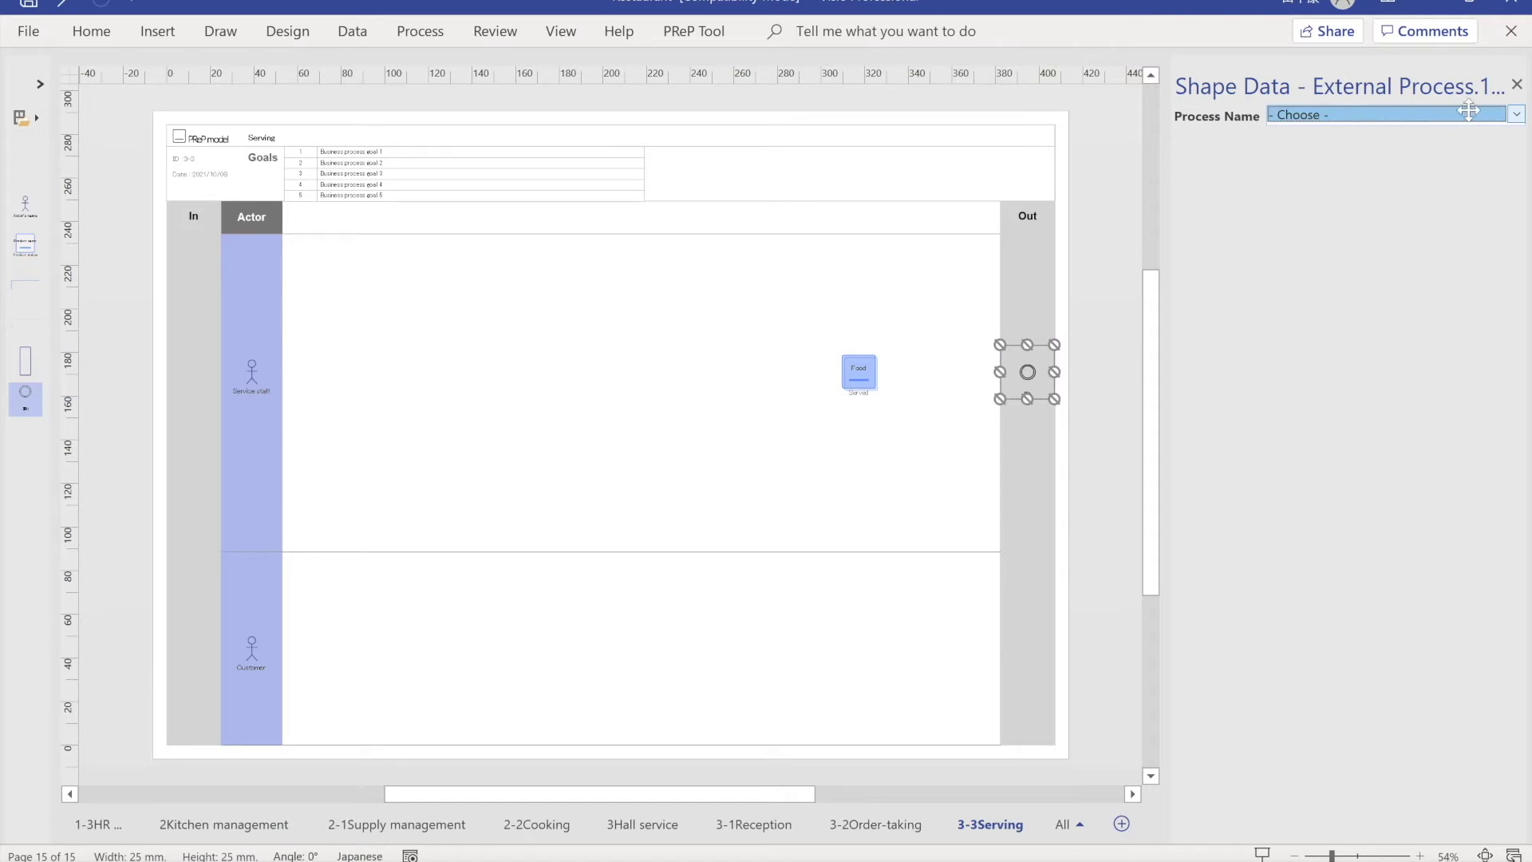
click(1517, 114)
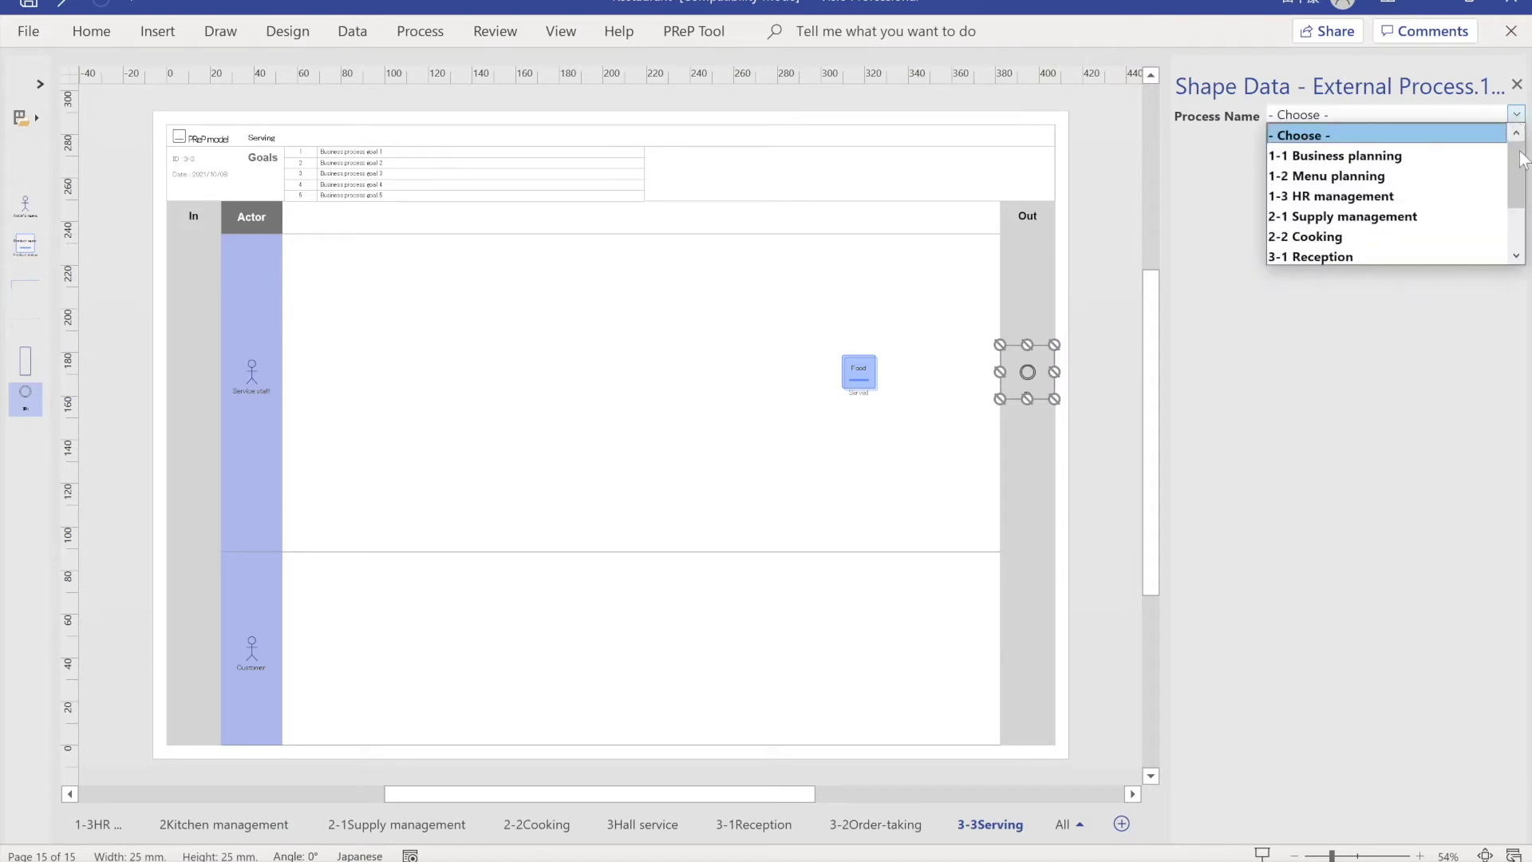
scroll(1520, 171, down, 2)
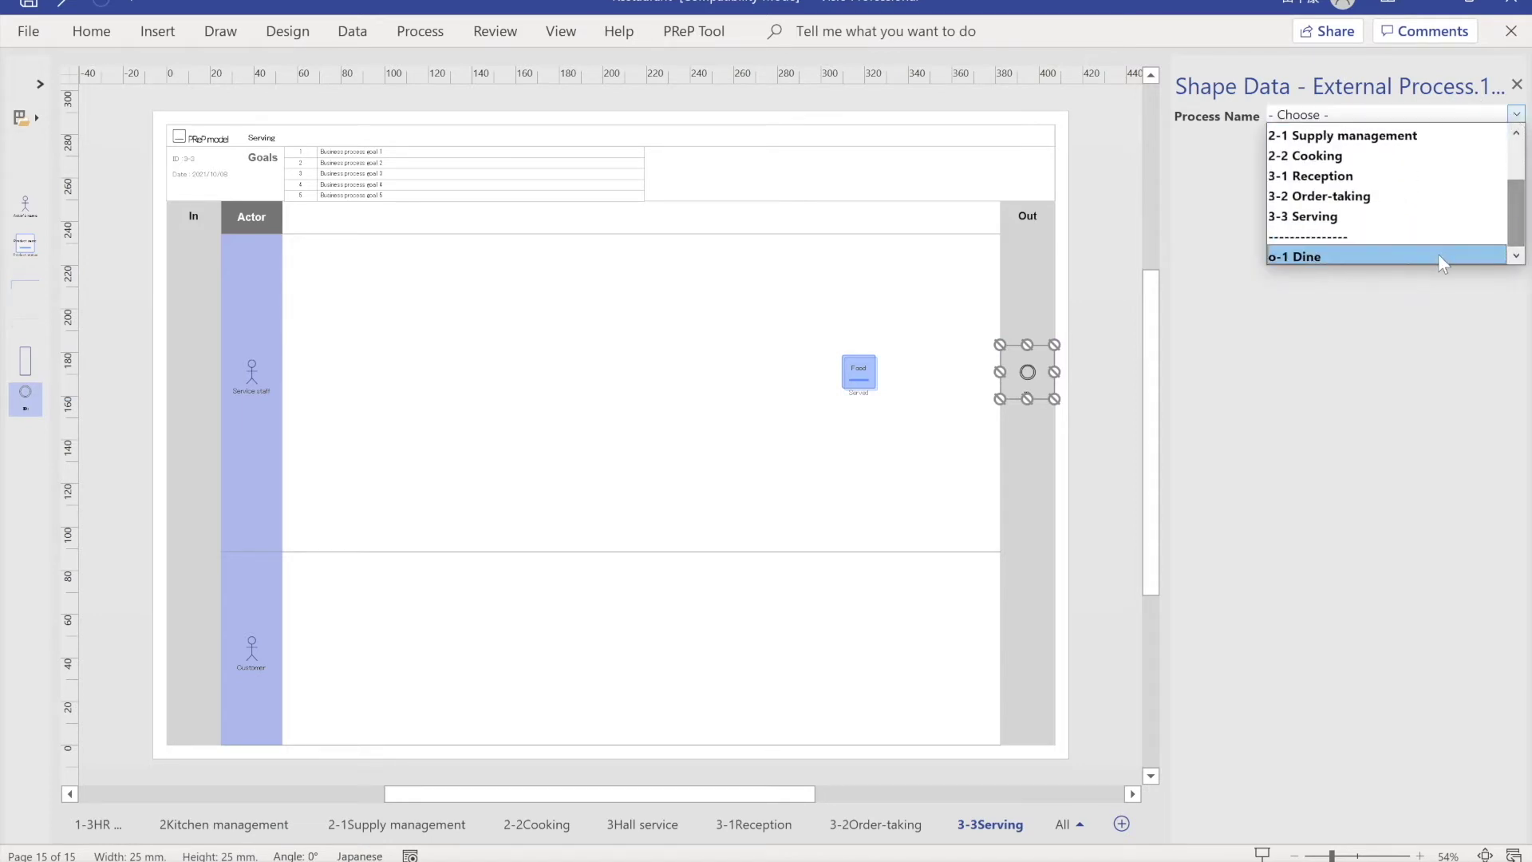
click(1438, 255)
click(891, 433)
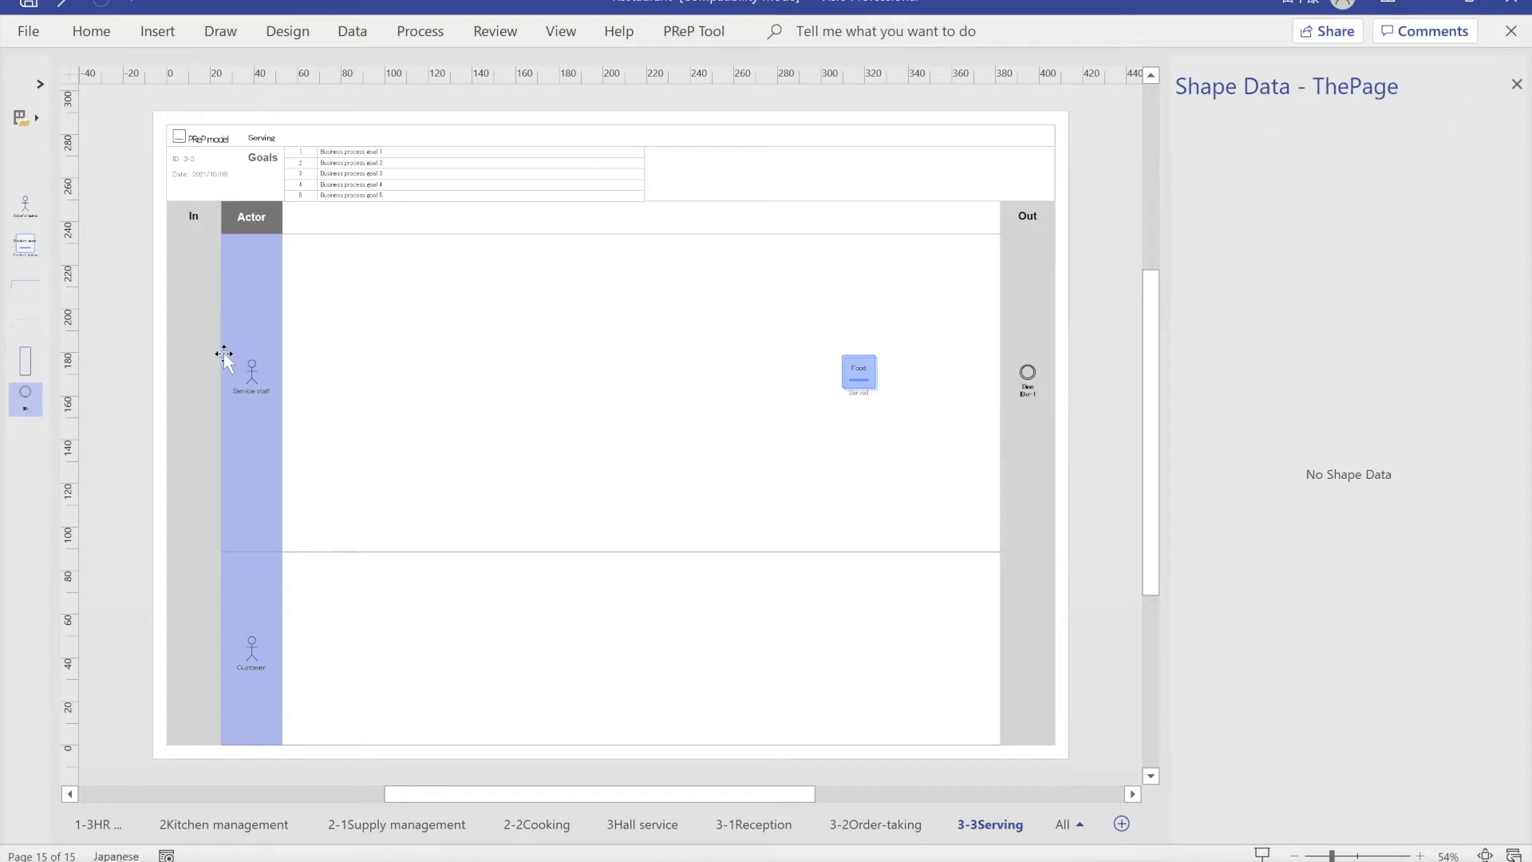
- Connect the Food product to the Dine external process with an arrow connector
drag(26, 297, 933, 393)
drag(853, 419, 875, 371)
click(589, 310)
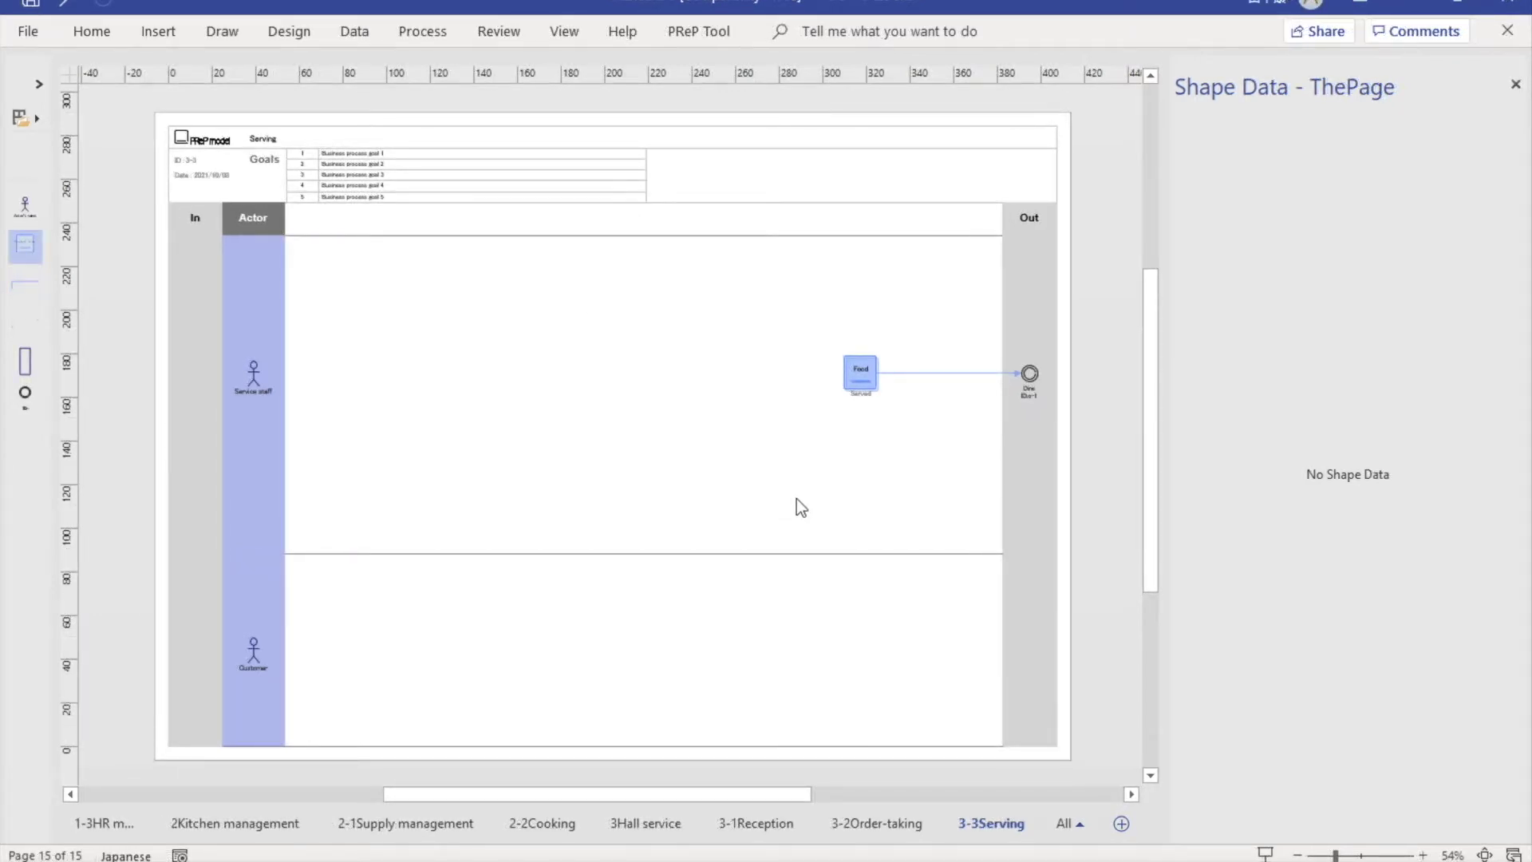
- Add a product in the Service staff lane before the served Food product, with name "Food" and status "Table confirmed"
click(1423, 855)
click(1423, 855)
click(1423, 855)
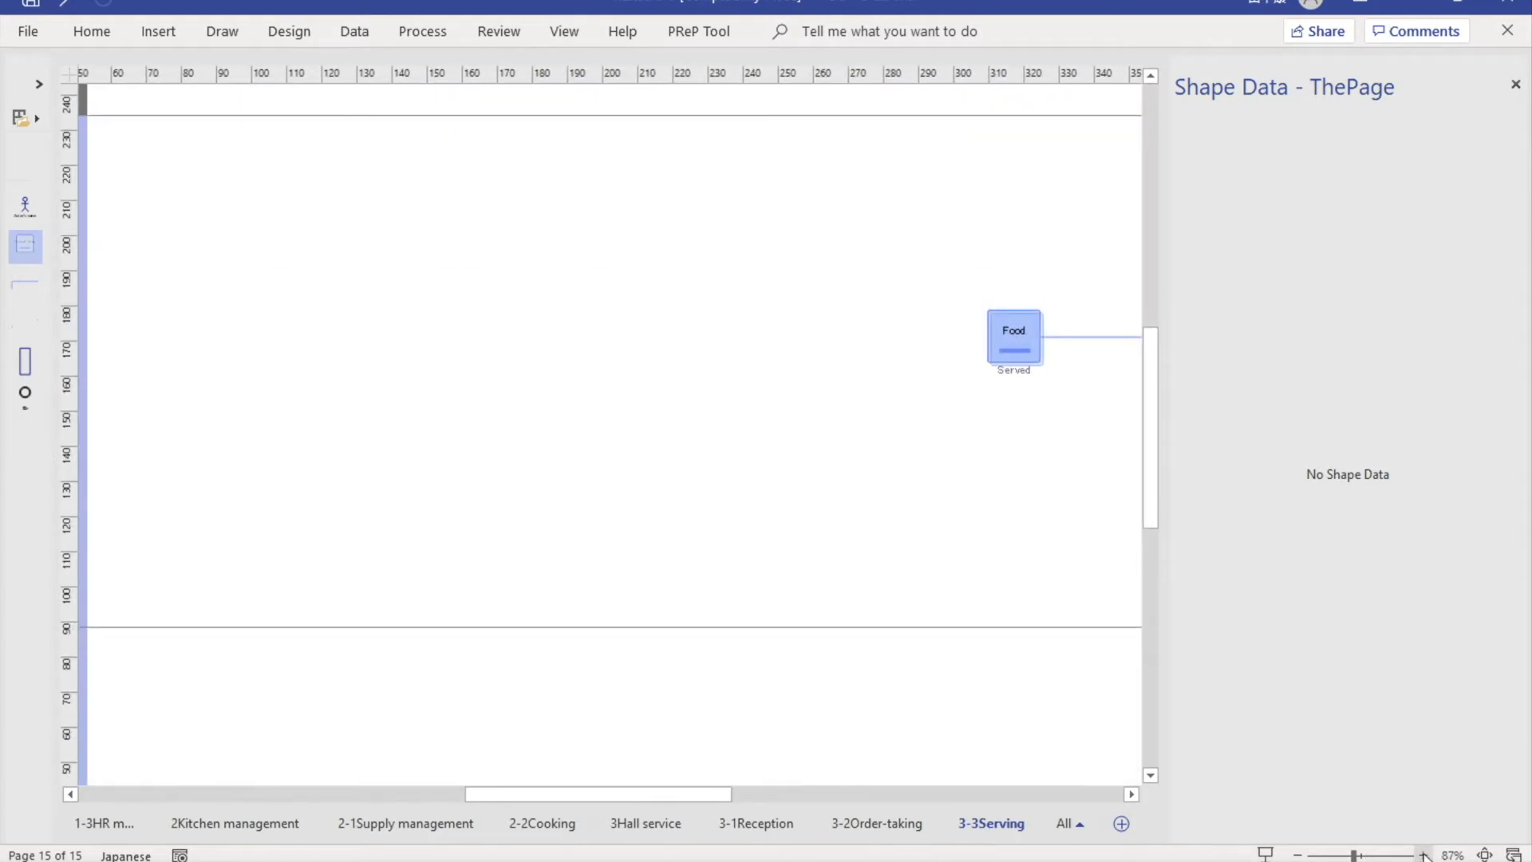
click(1423, 855)
drag(713, 796, 771, 797)
drag(1150, 472, 1150, 458)
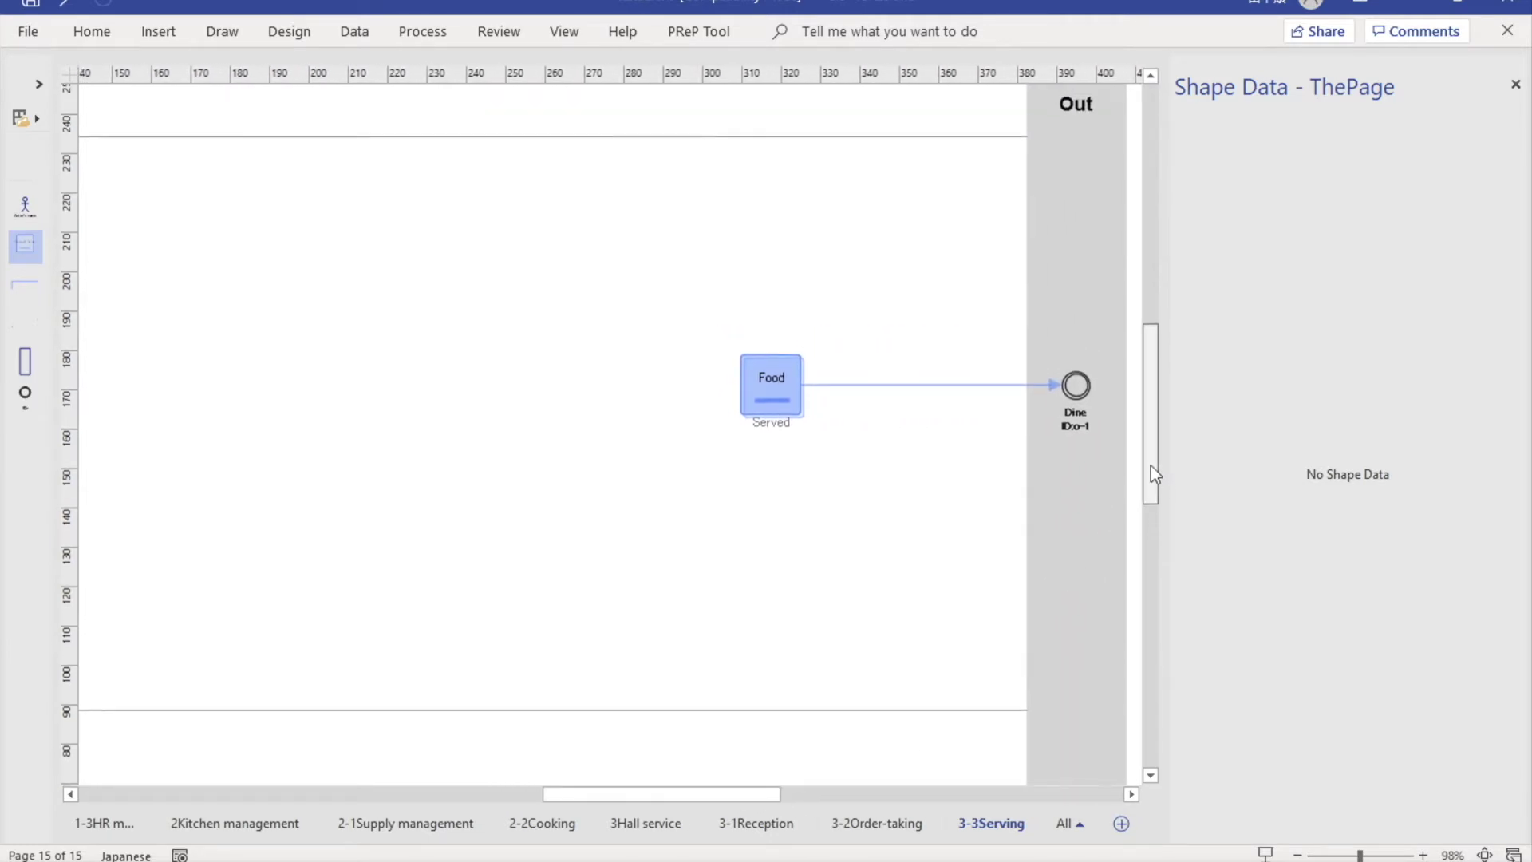
drag(25, 243, 516, 386)
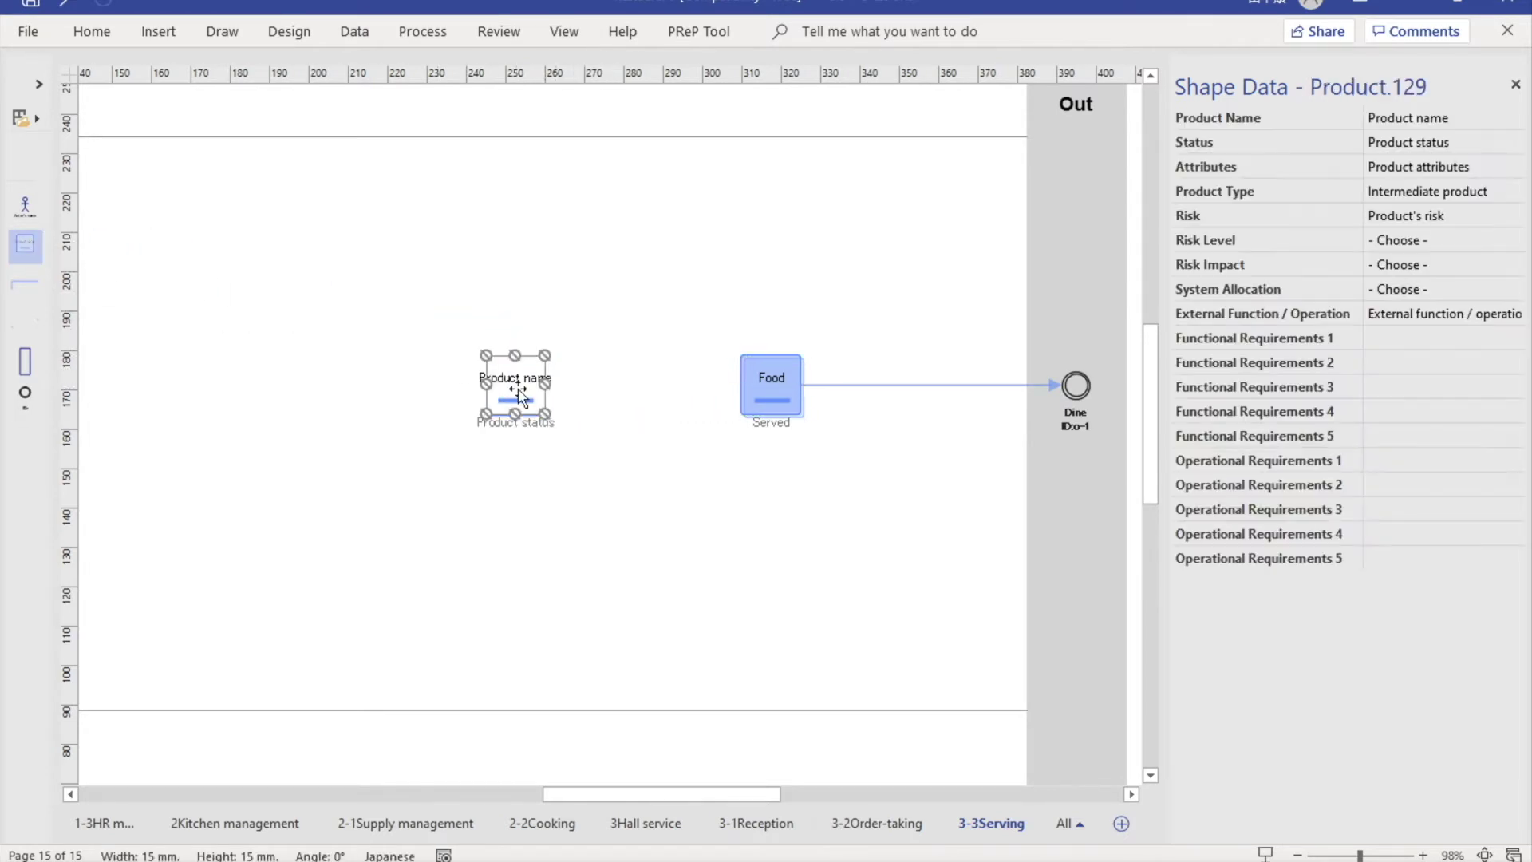
click(1399, 119)
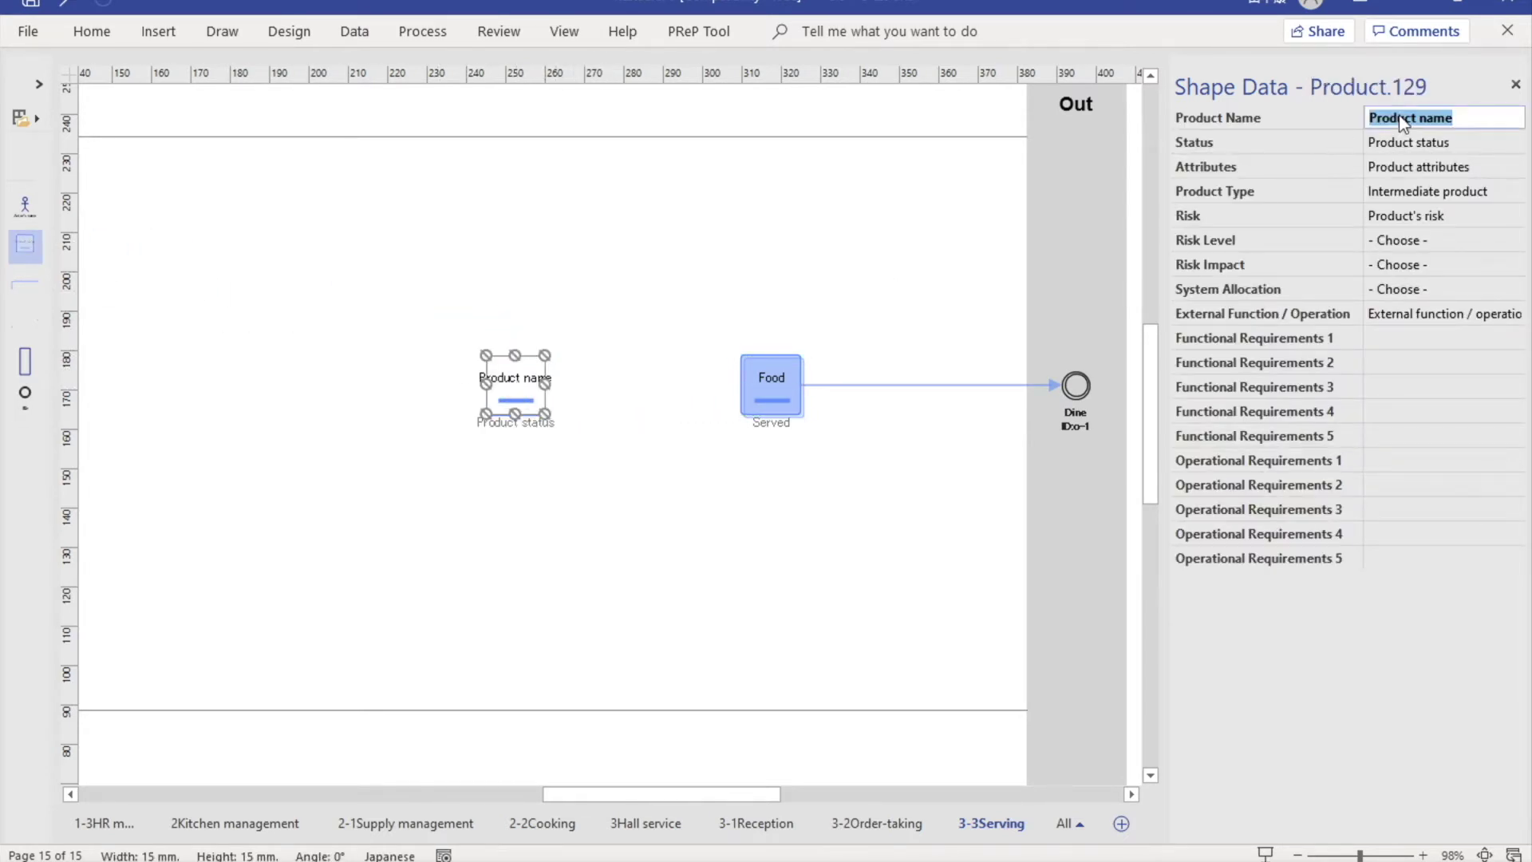
text(Food)
key(Return)
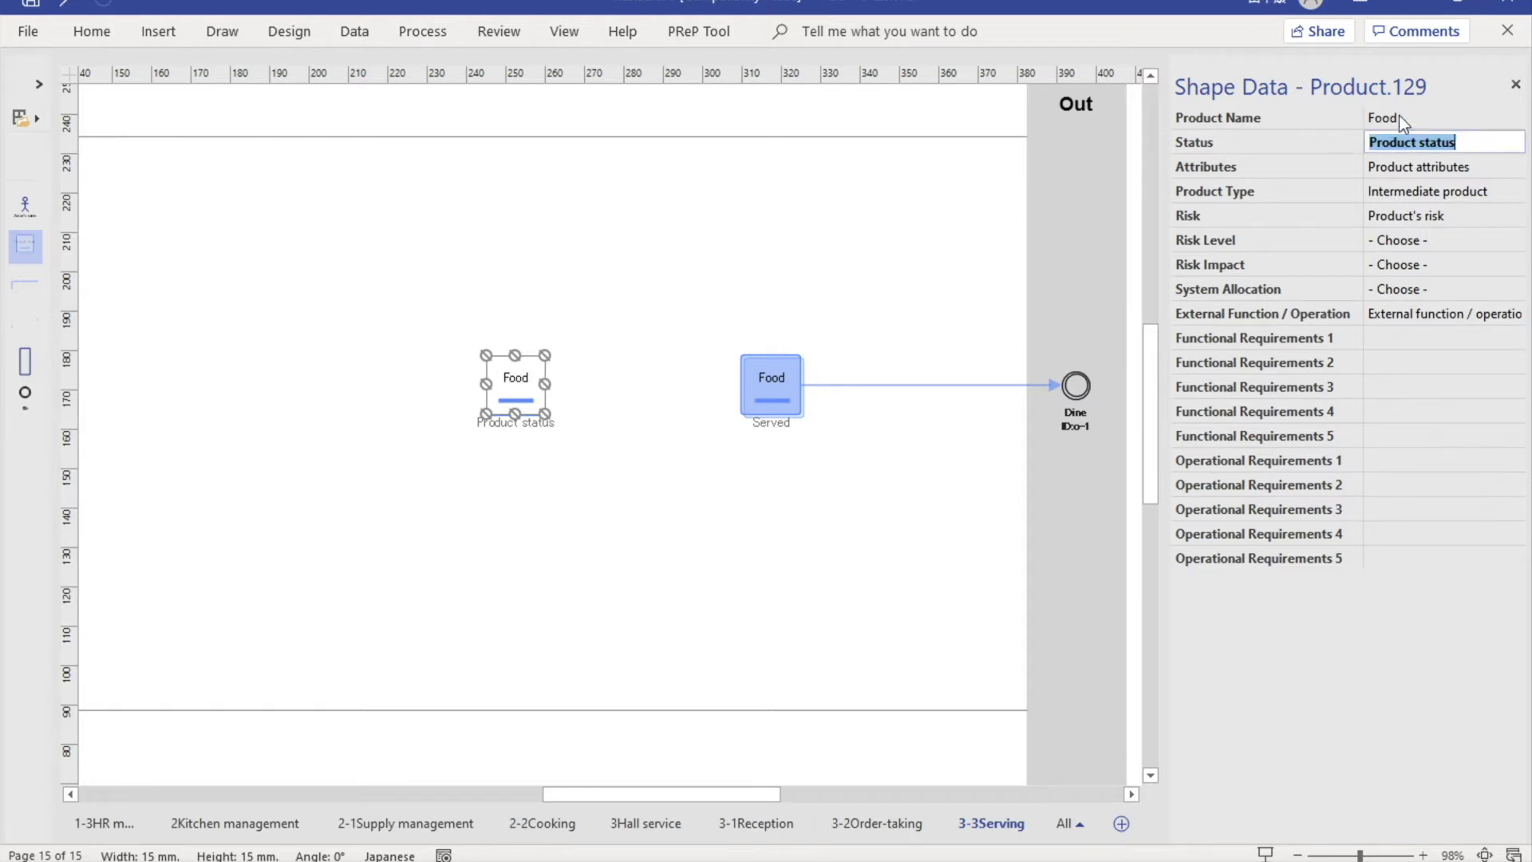
text(Table confirmed)
key(Return)
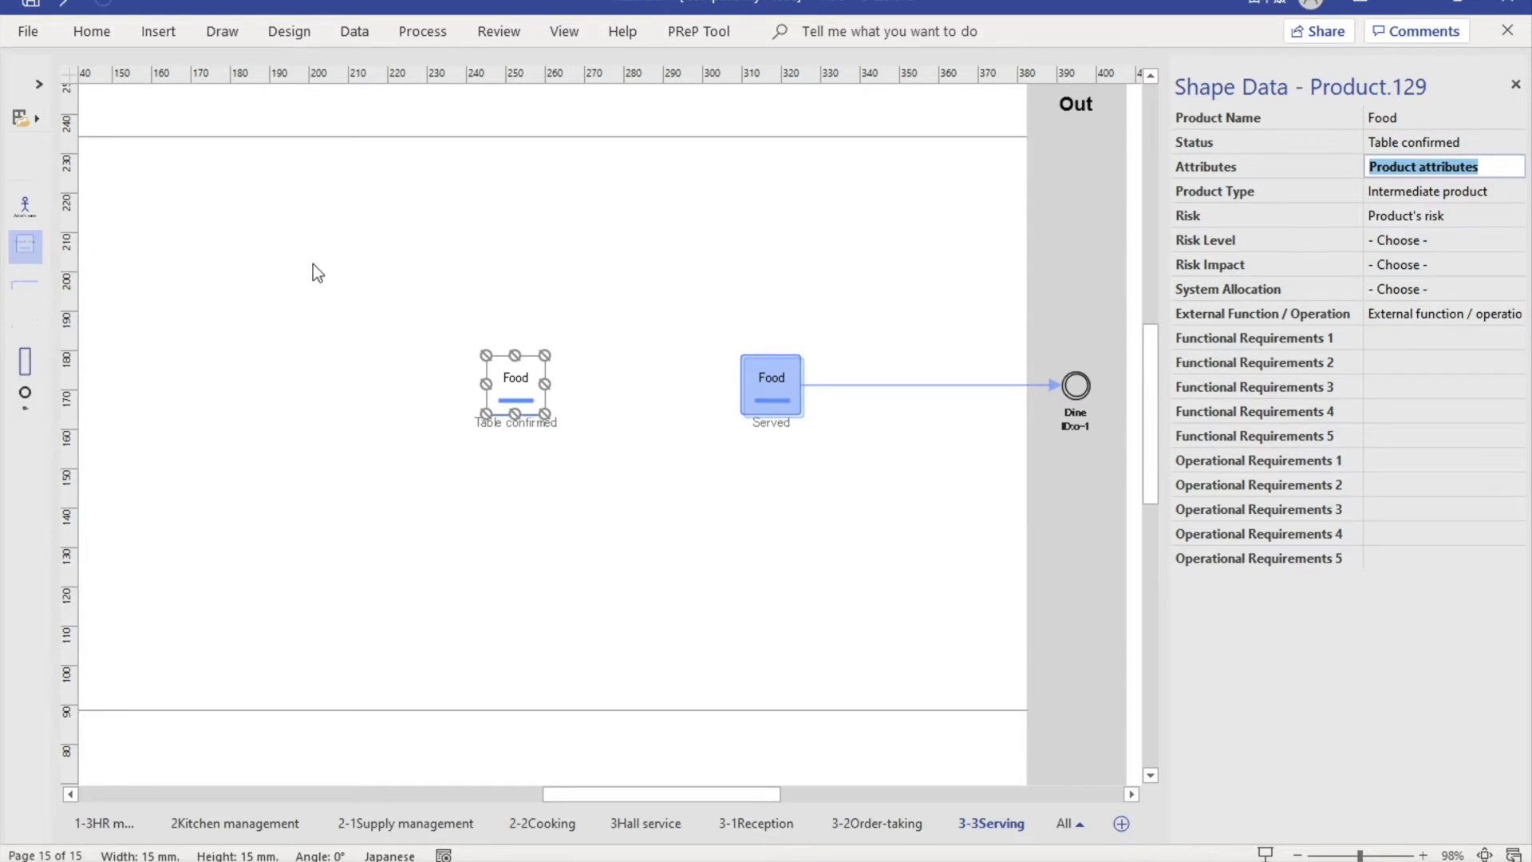
click(286, 262)
- Connect the table-confirmed Food product to the served Food product with an input relationship arrow
click(26, 285)
drag(26, 286, 588, 431)
drag(444, 472, 544, 387)
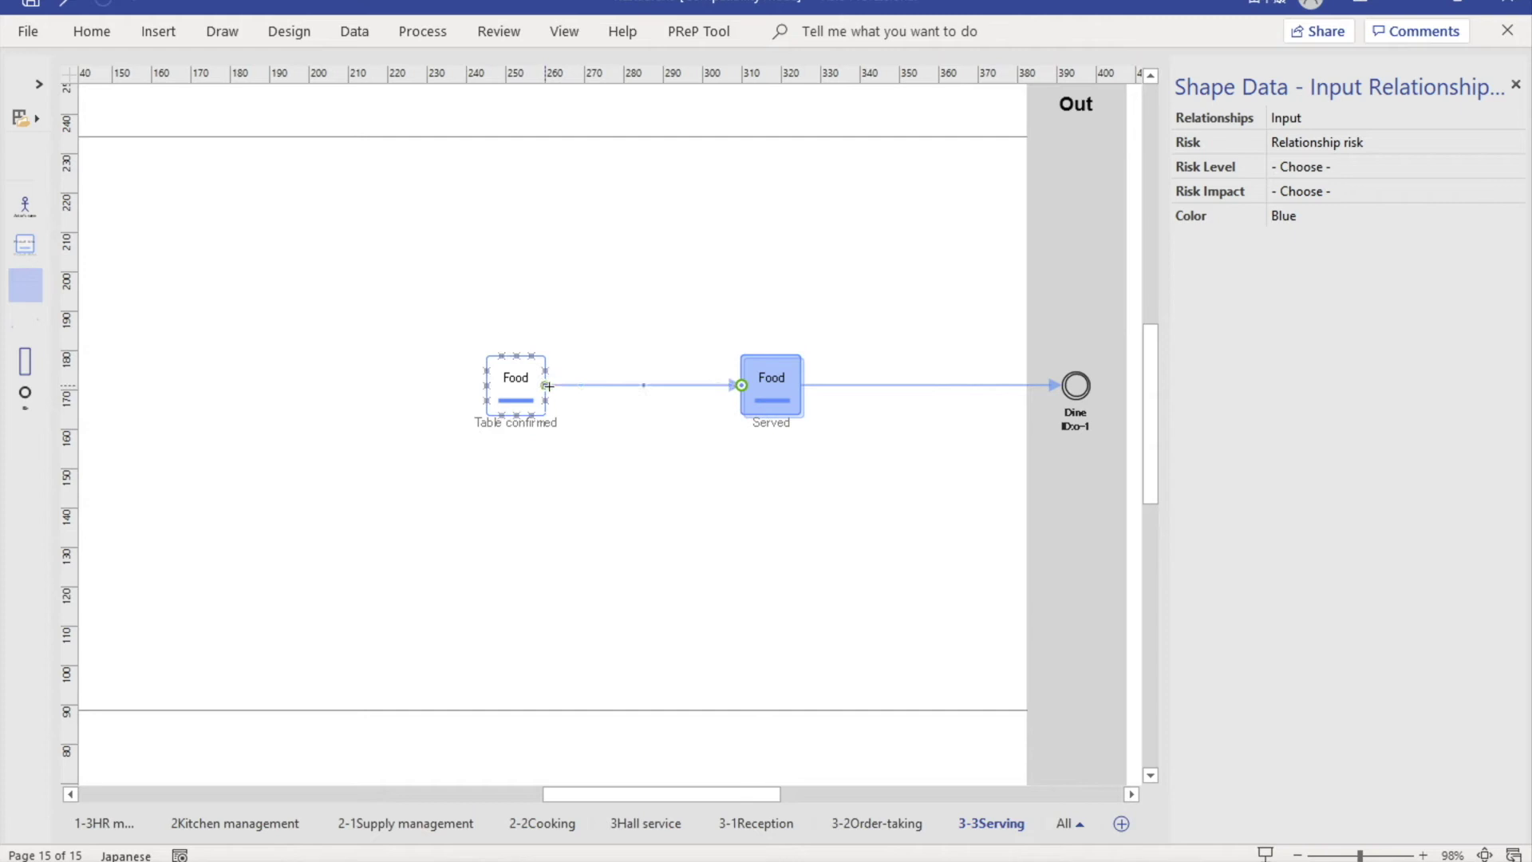
click(751, 270)
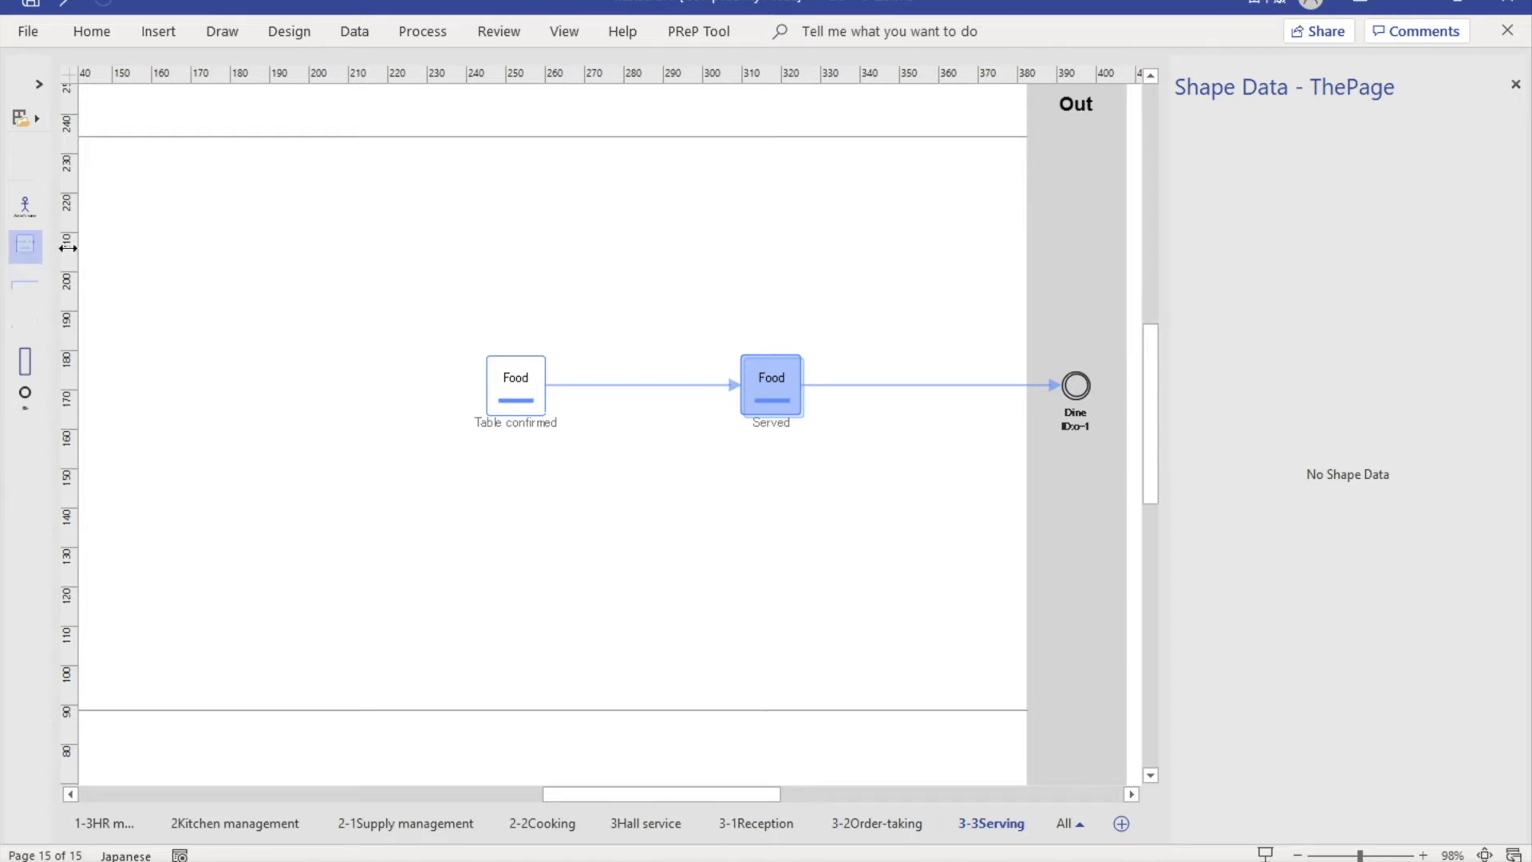
- Add a product above the served Food product with name "Table layout", status "Remenbered" and type Invisible product
drag(30, 247, 772, 226)
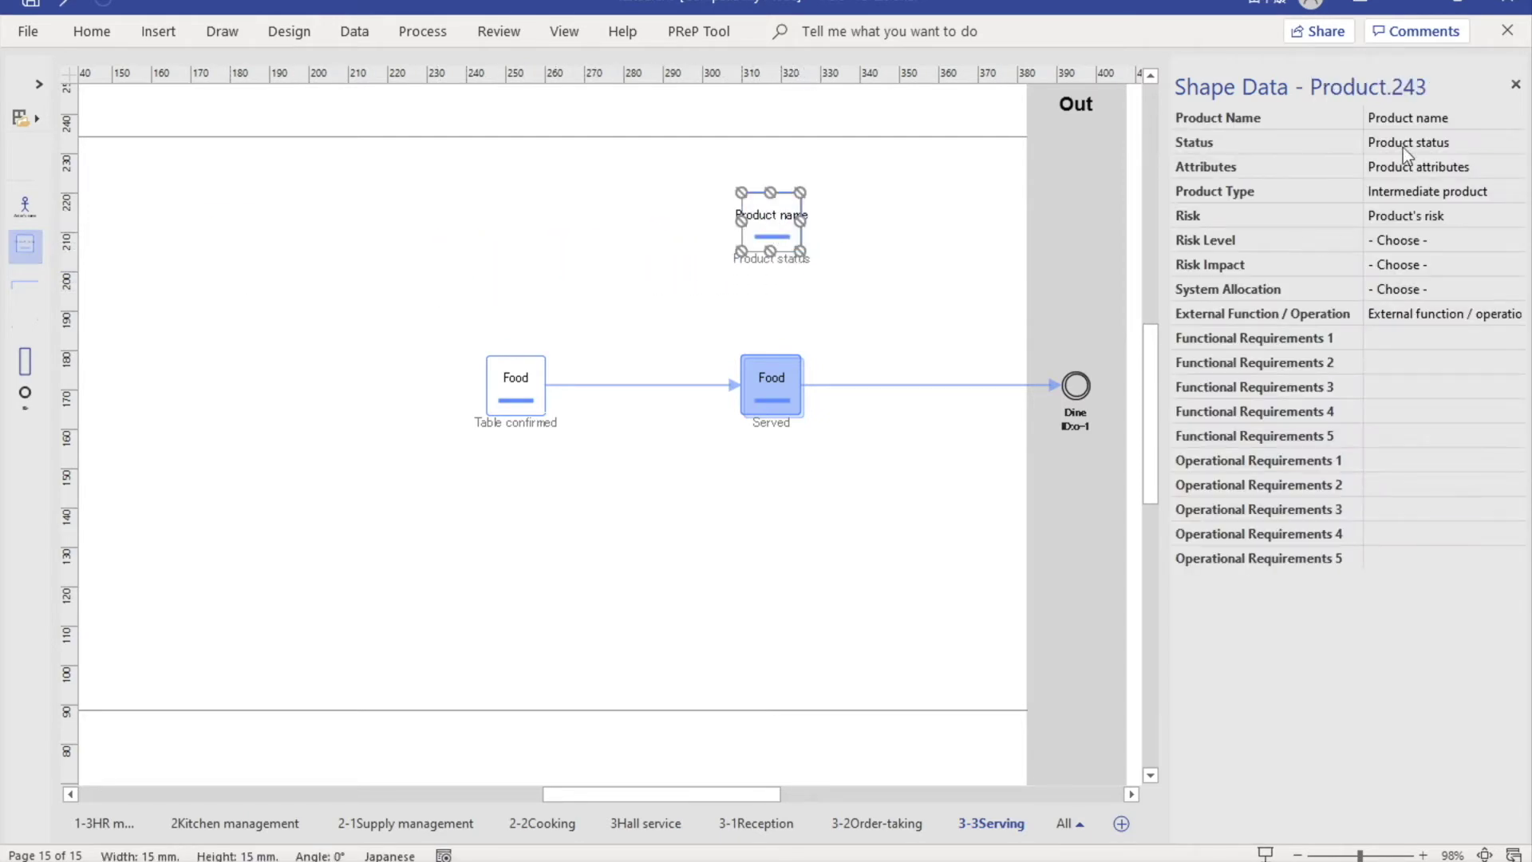
click(1405, 125)
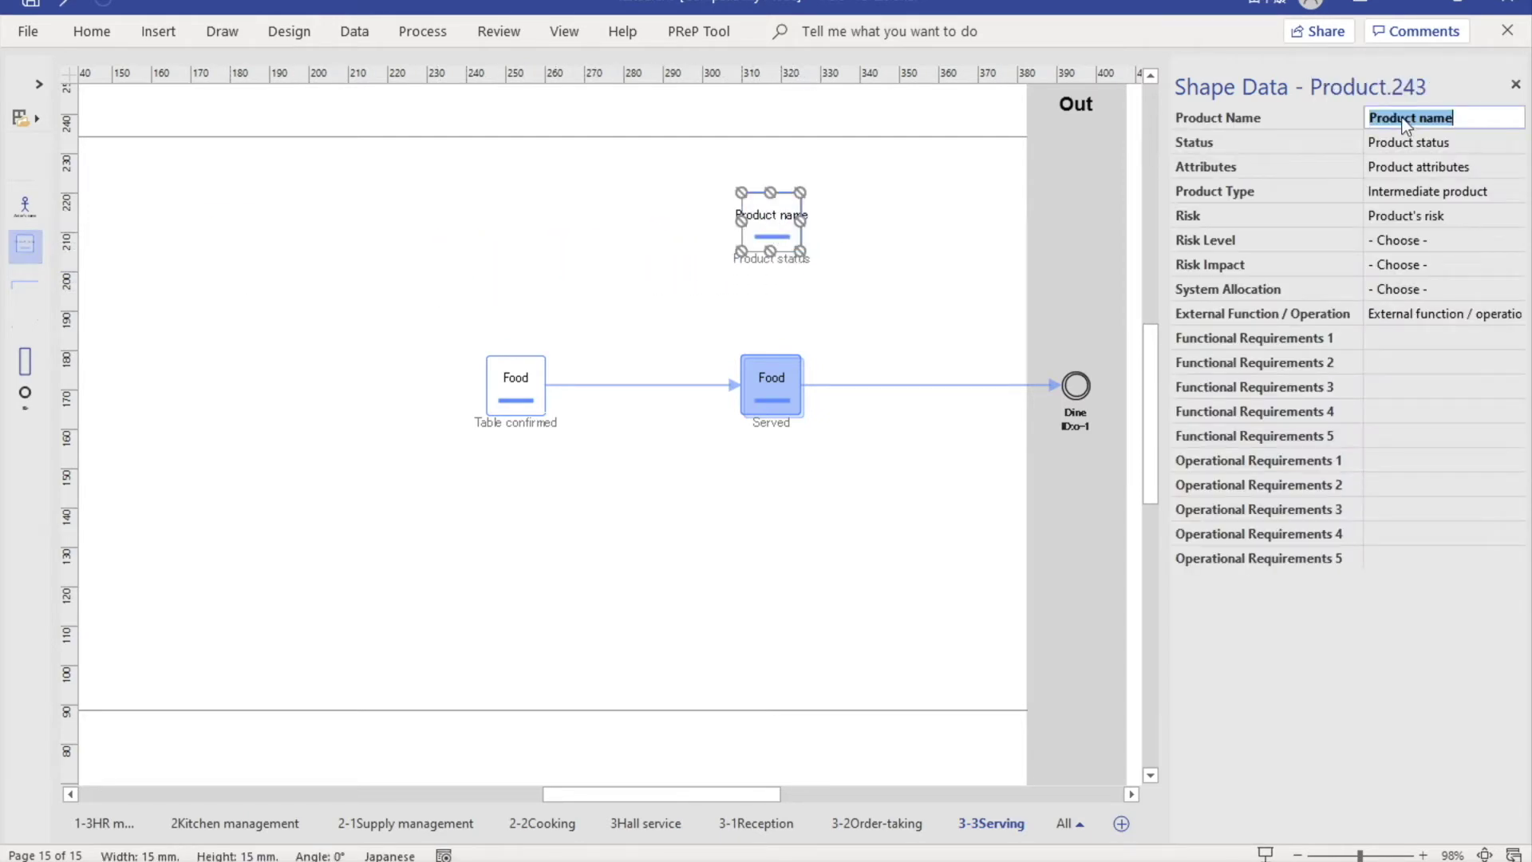
text(Table layout)
key(Tab)
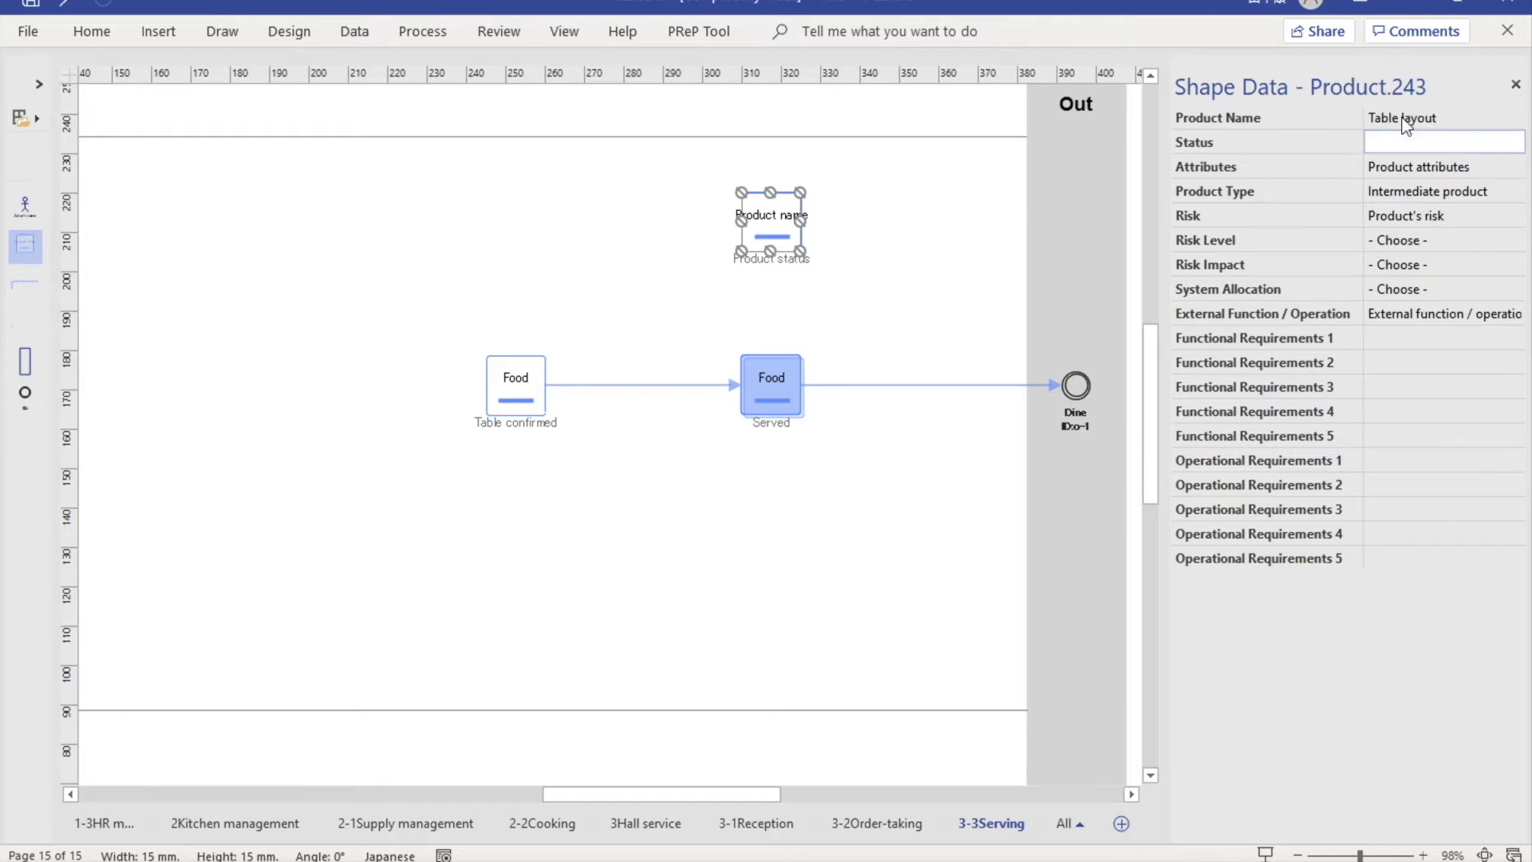
text(Remembered)
key(Tab)
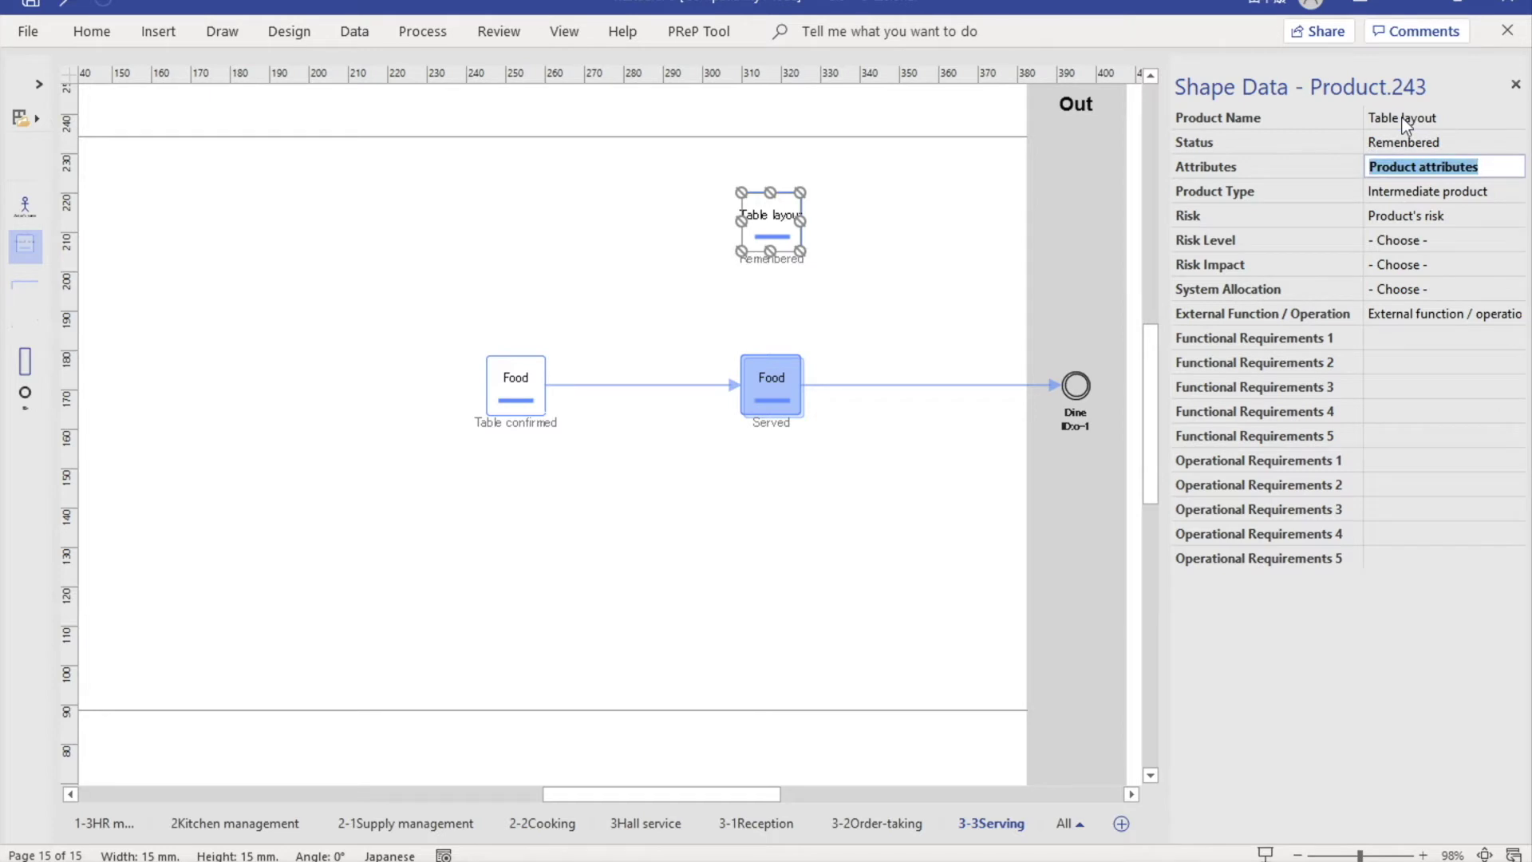
key(Tab)
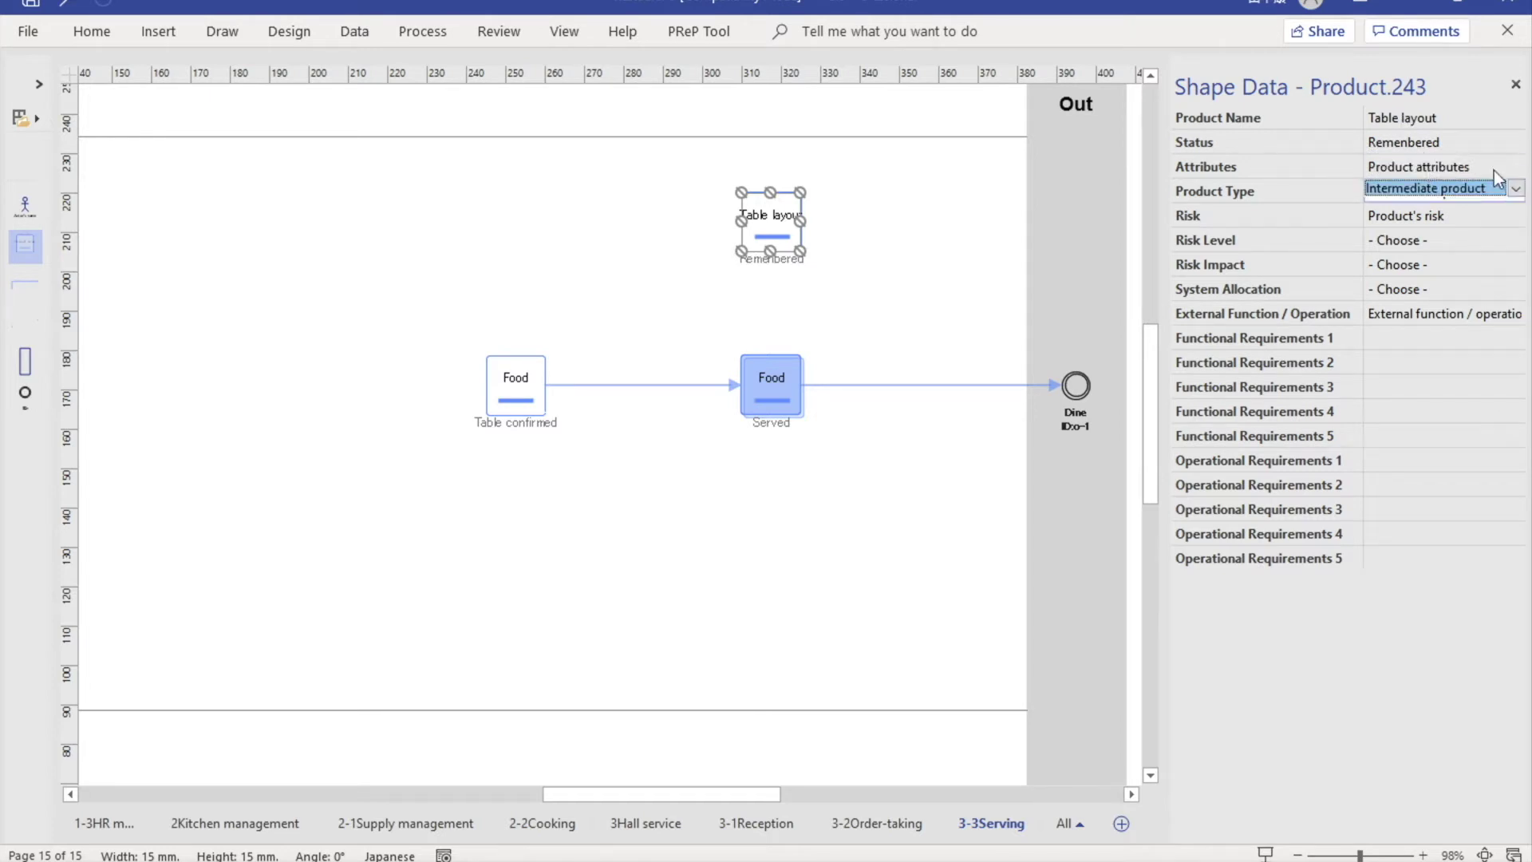
click(1515, 189)
click(1426, 261)
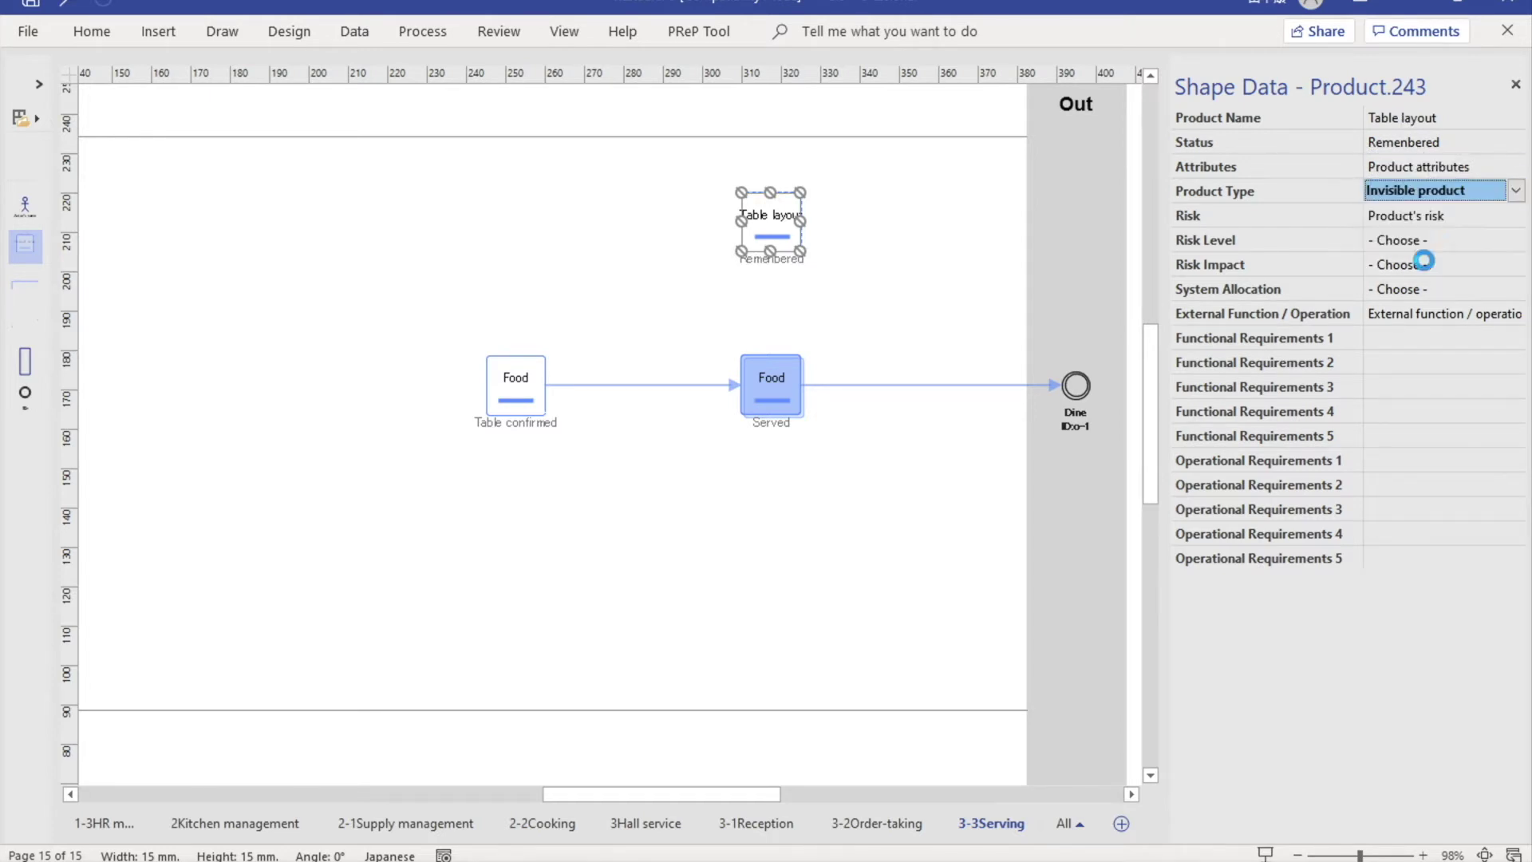
click(928, 333)
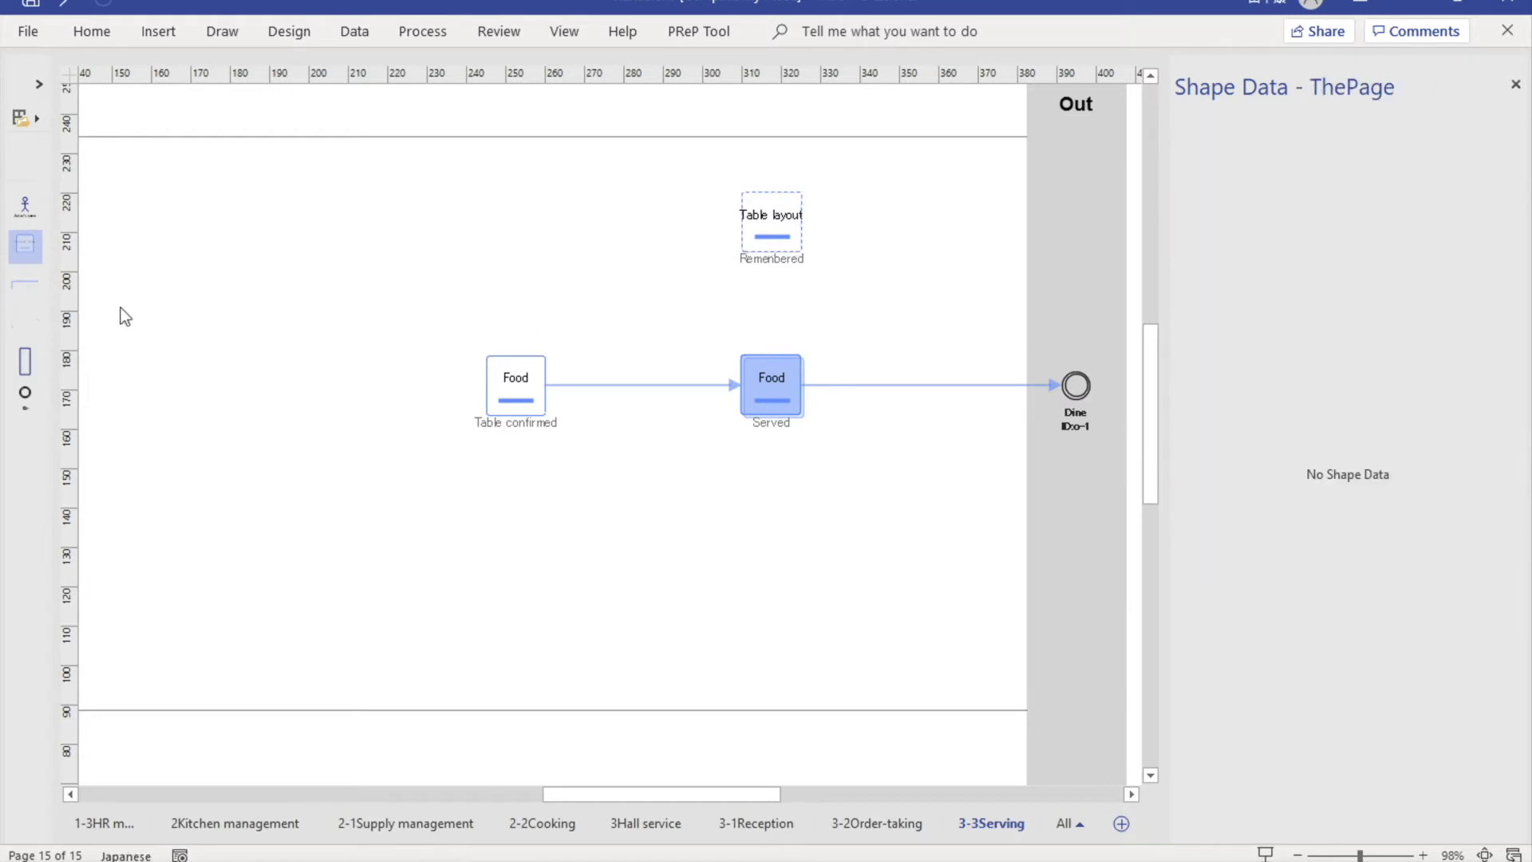
- Connect the Table layout product down to the served Food product with an input relationship arrow
click(27, 292)
drag(27, 292, 575, 284)
drag(720, 244, 772, 355)
drag(432, 330, 774, 256)
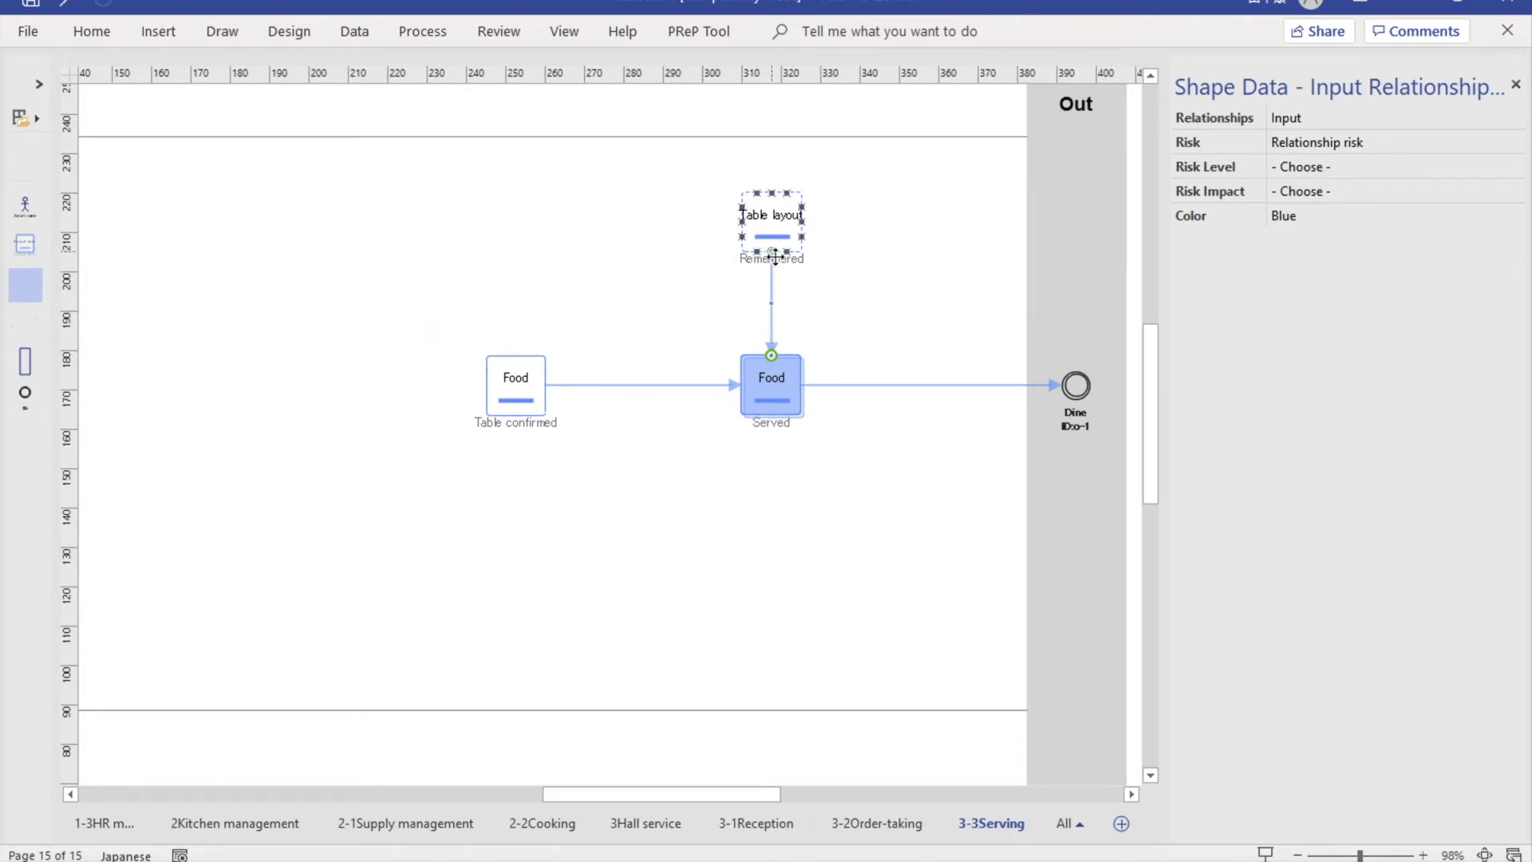
click(864, 276)
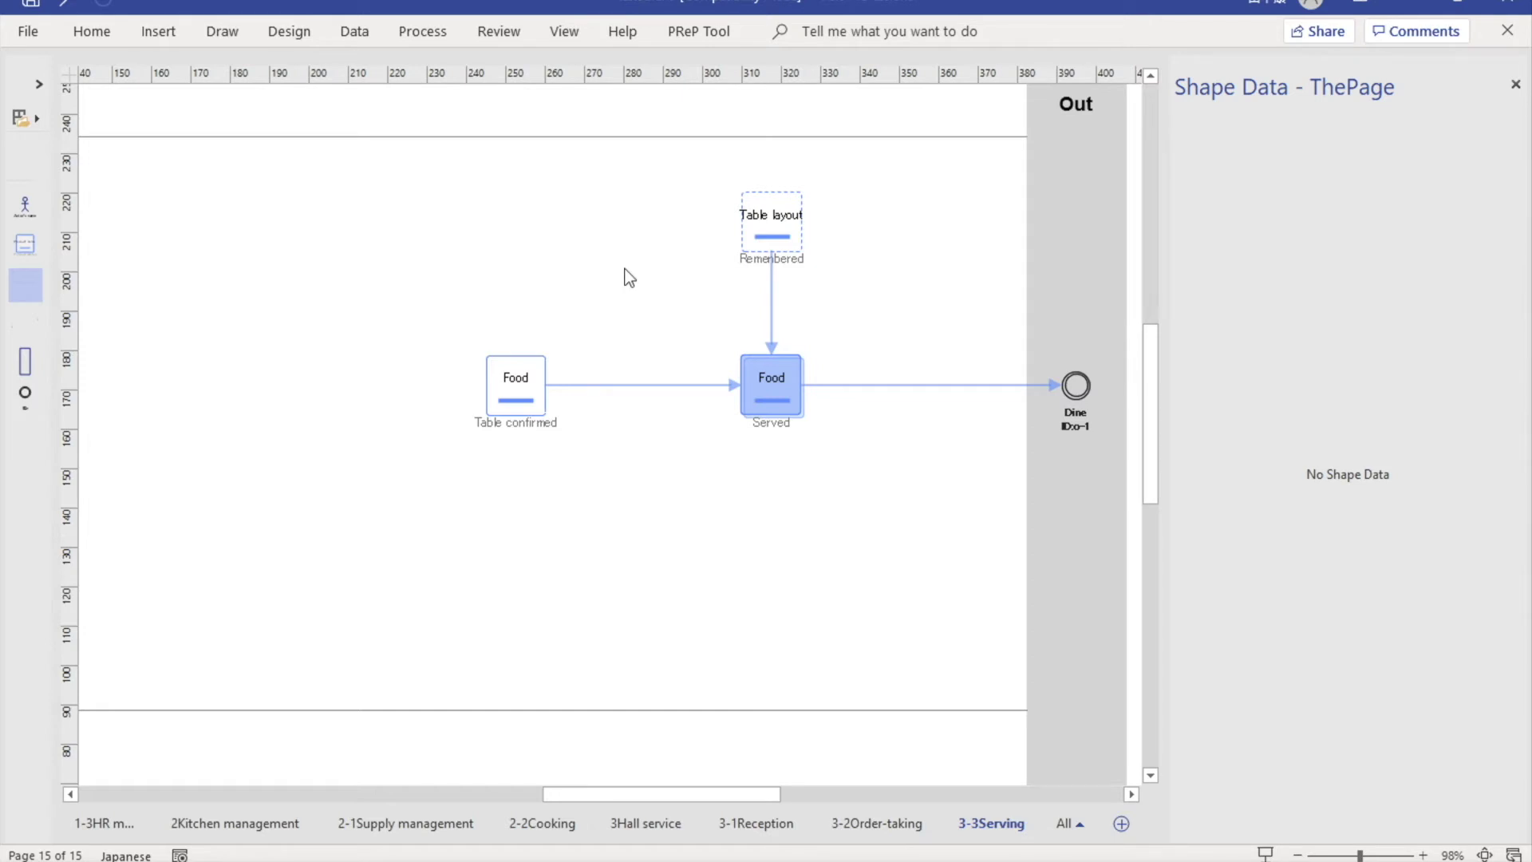
- Turn on the layer that displays product attributes under the products
click(703, 36)
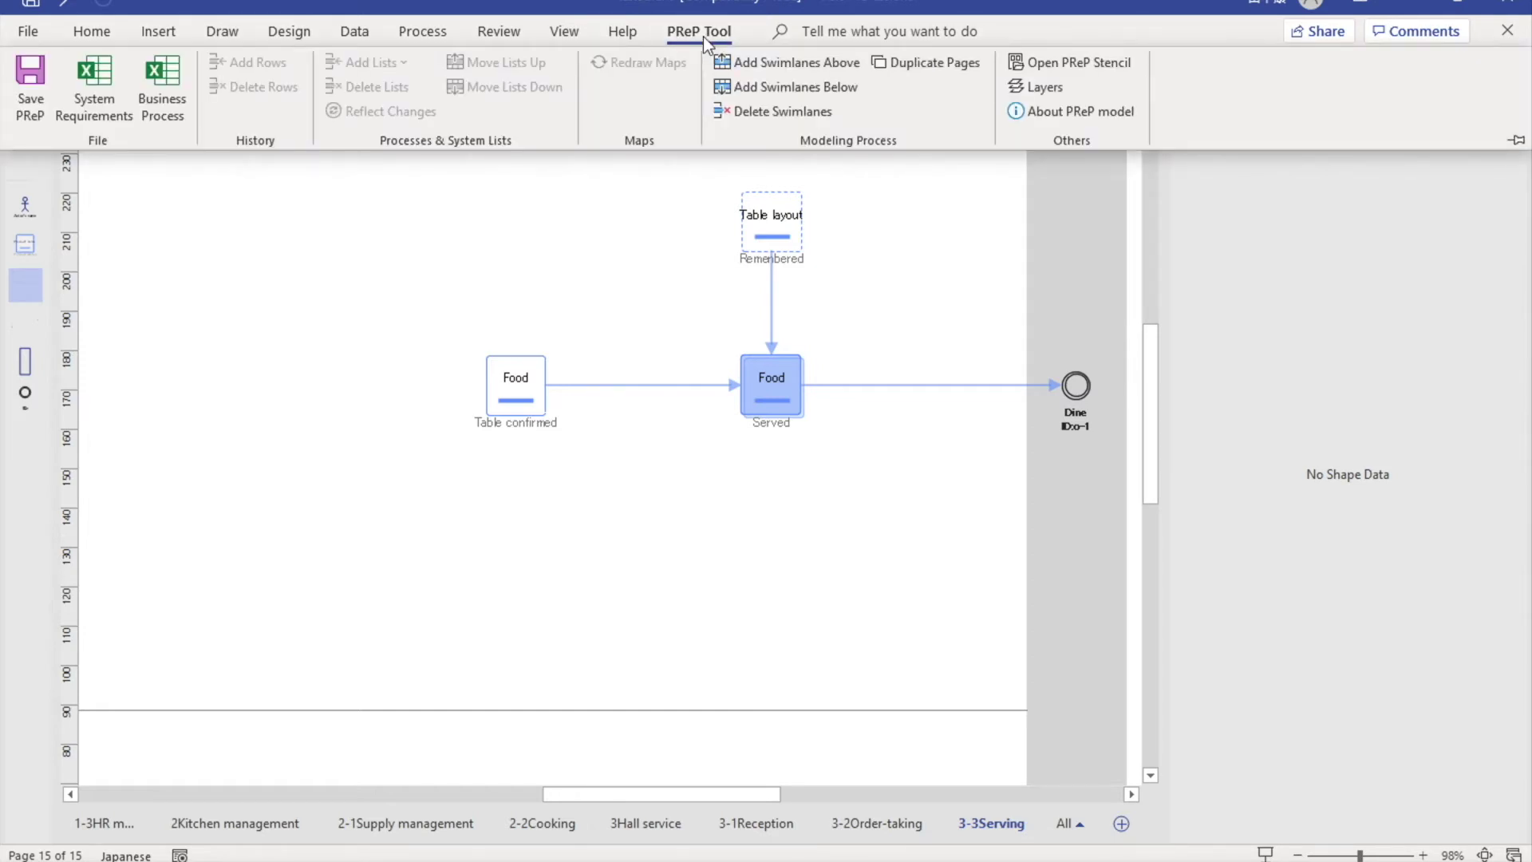
click(1028, 85)
click(731, 301)
click(893, 598)
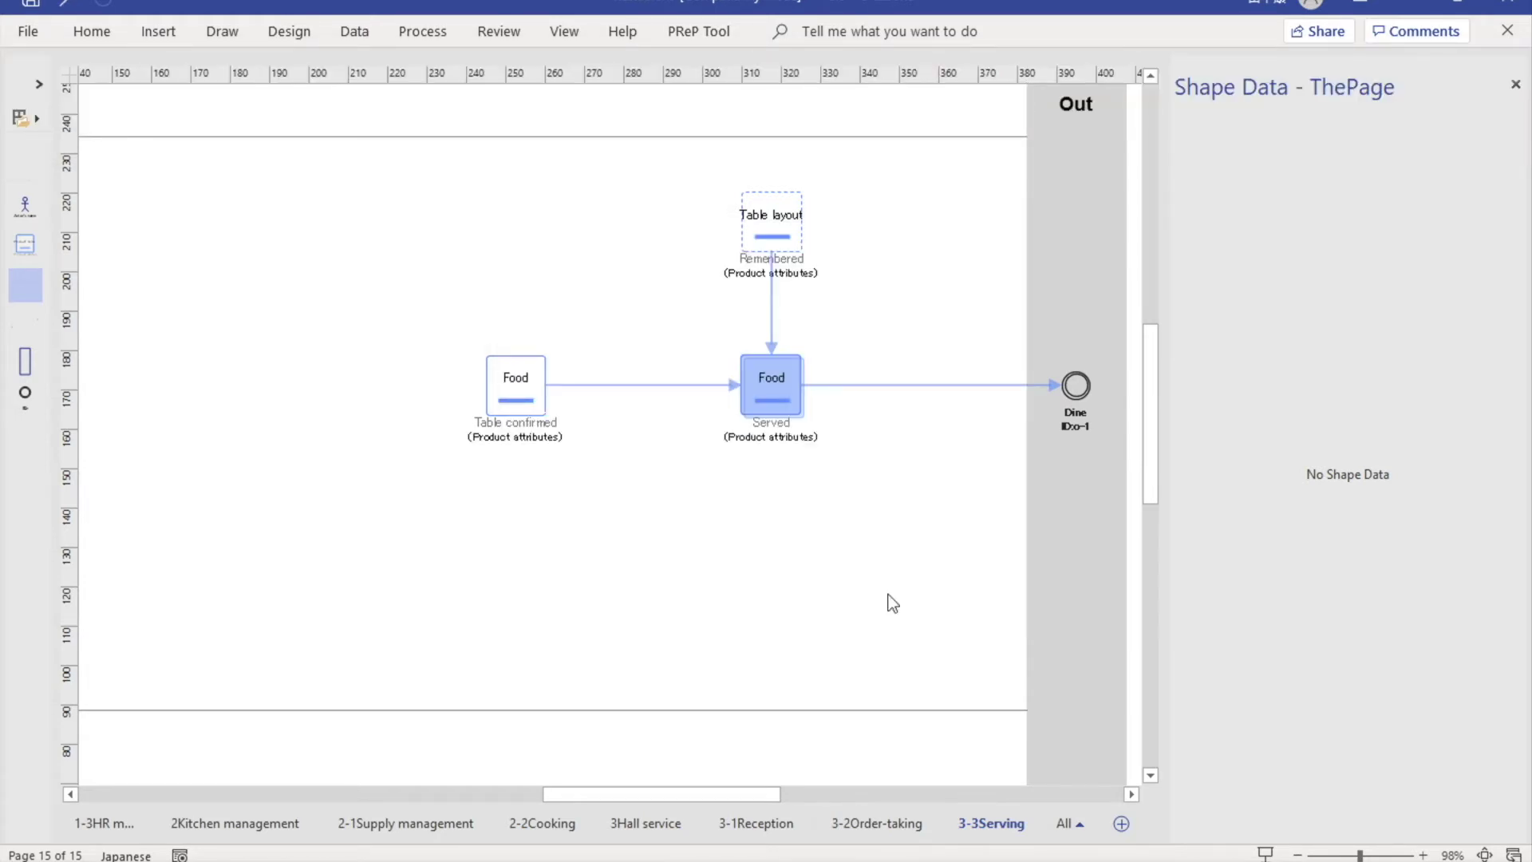
- Set the Table layout product's attributes to "table_number, position"
click(779, 228)
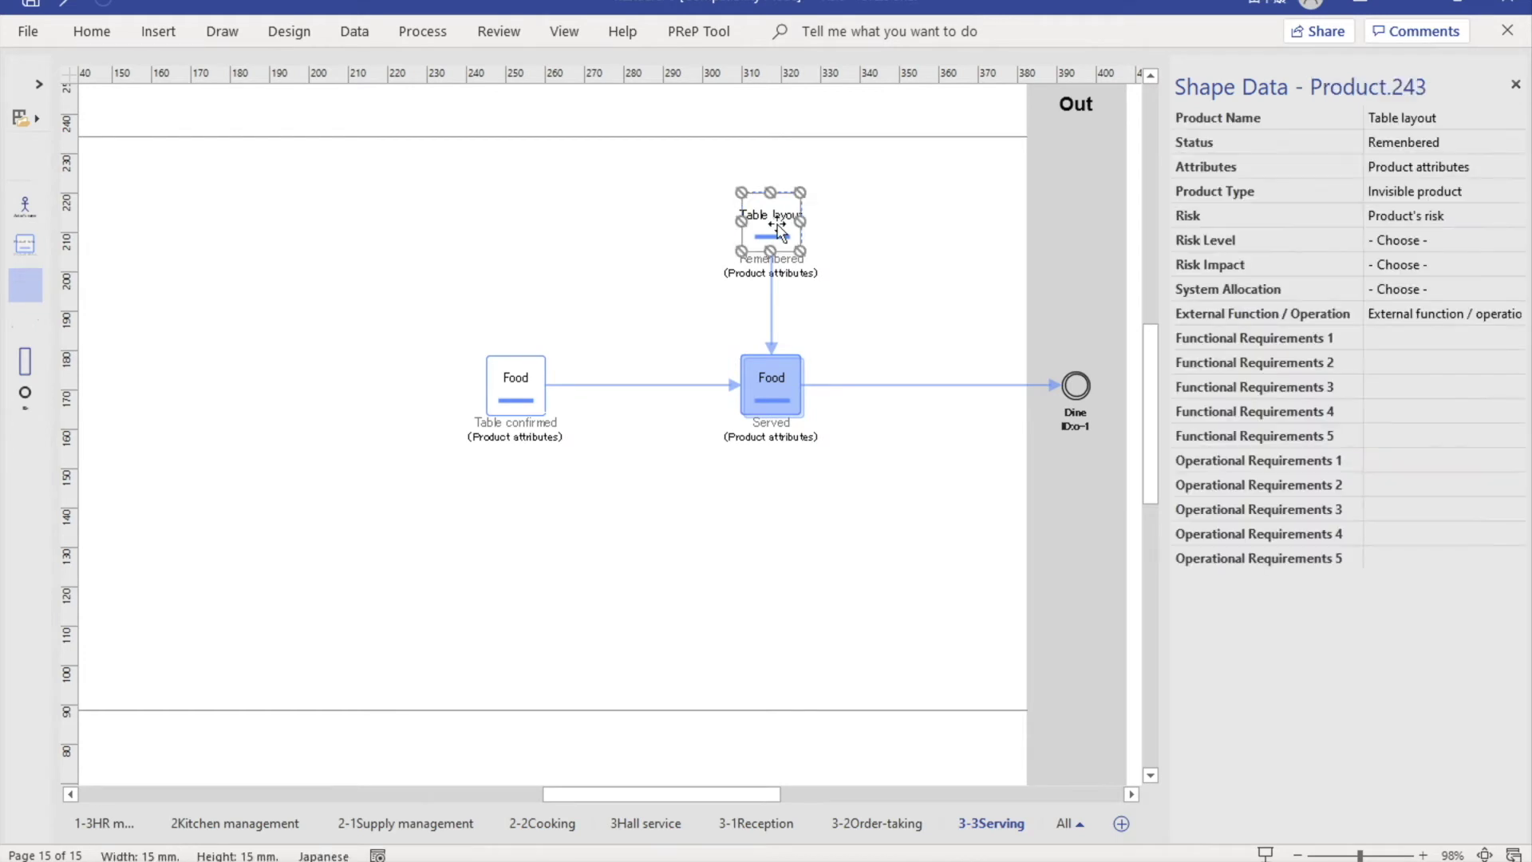
click(1465, 167)
text(table_number, position)
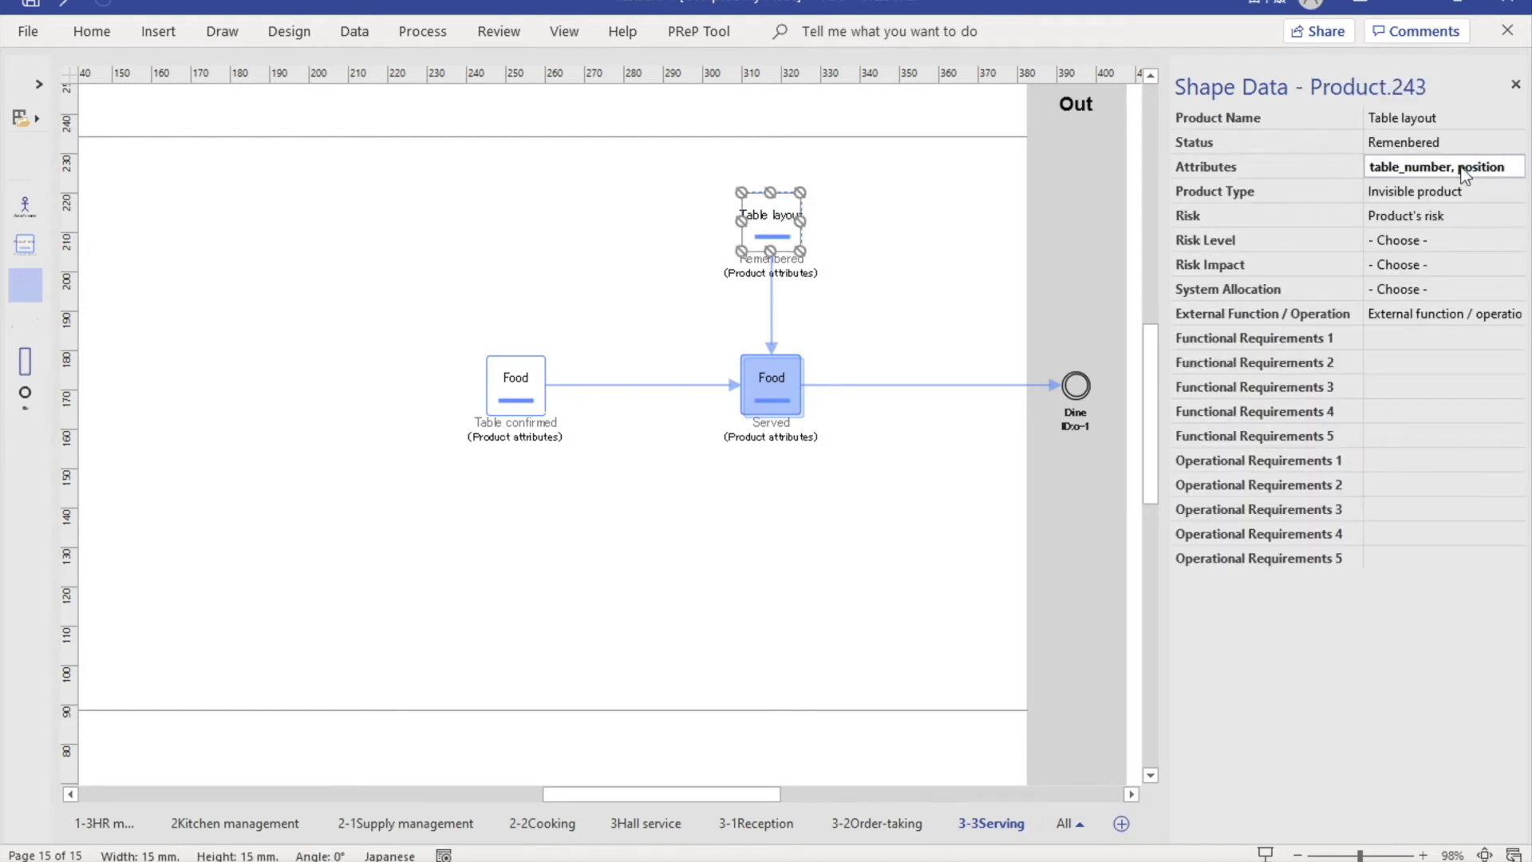
key(Tab)
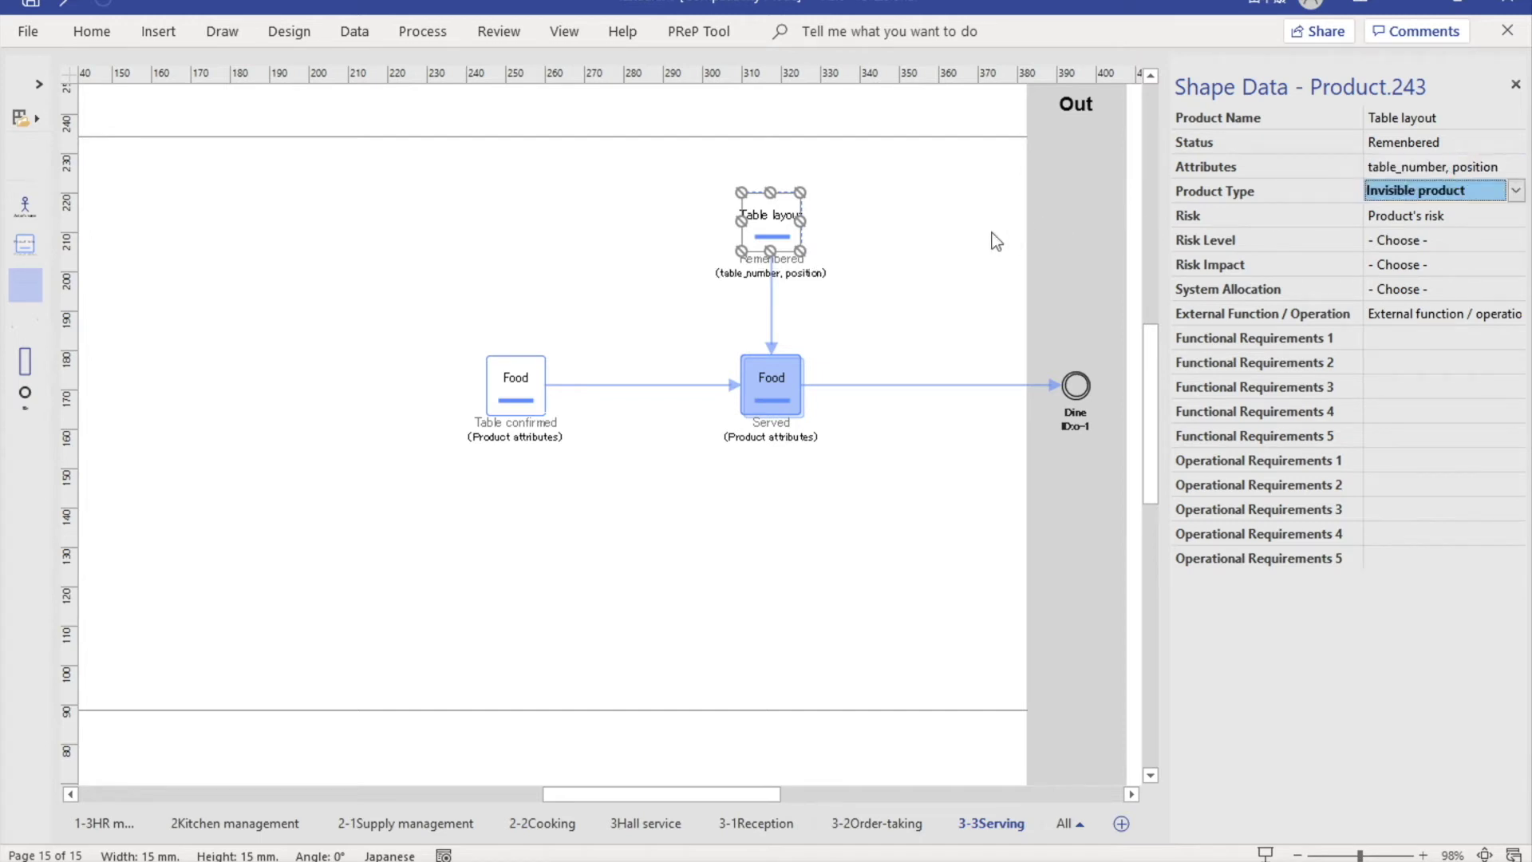
click(905, 228)
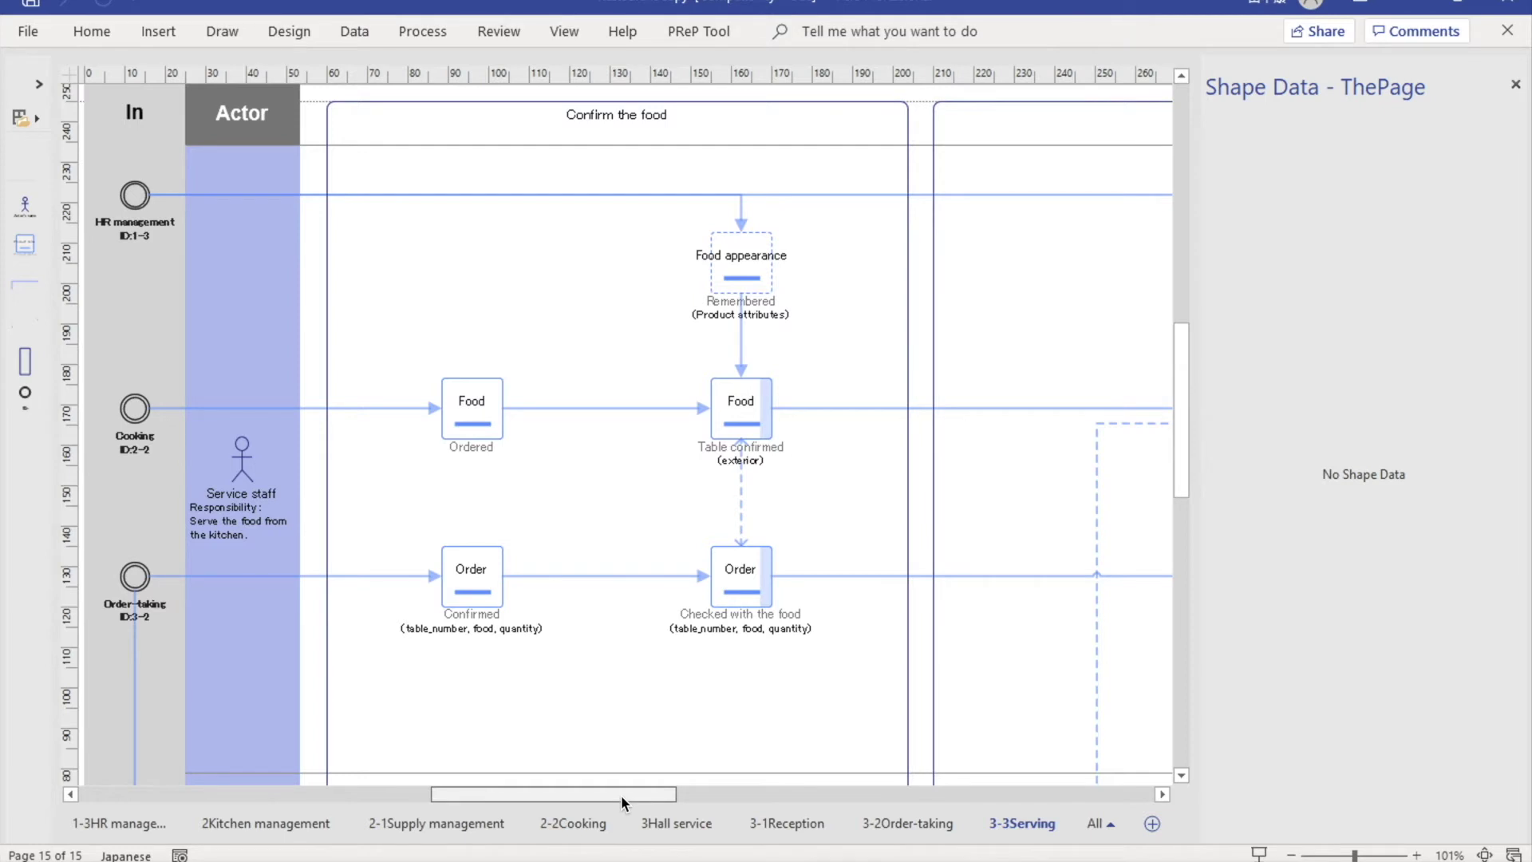
- Name system 1 "Order slip" in the System list on the Process & System List page
drag(621, 795, 748, 801)
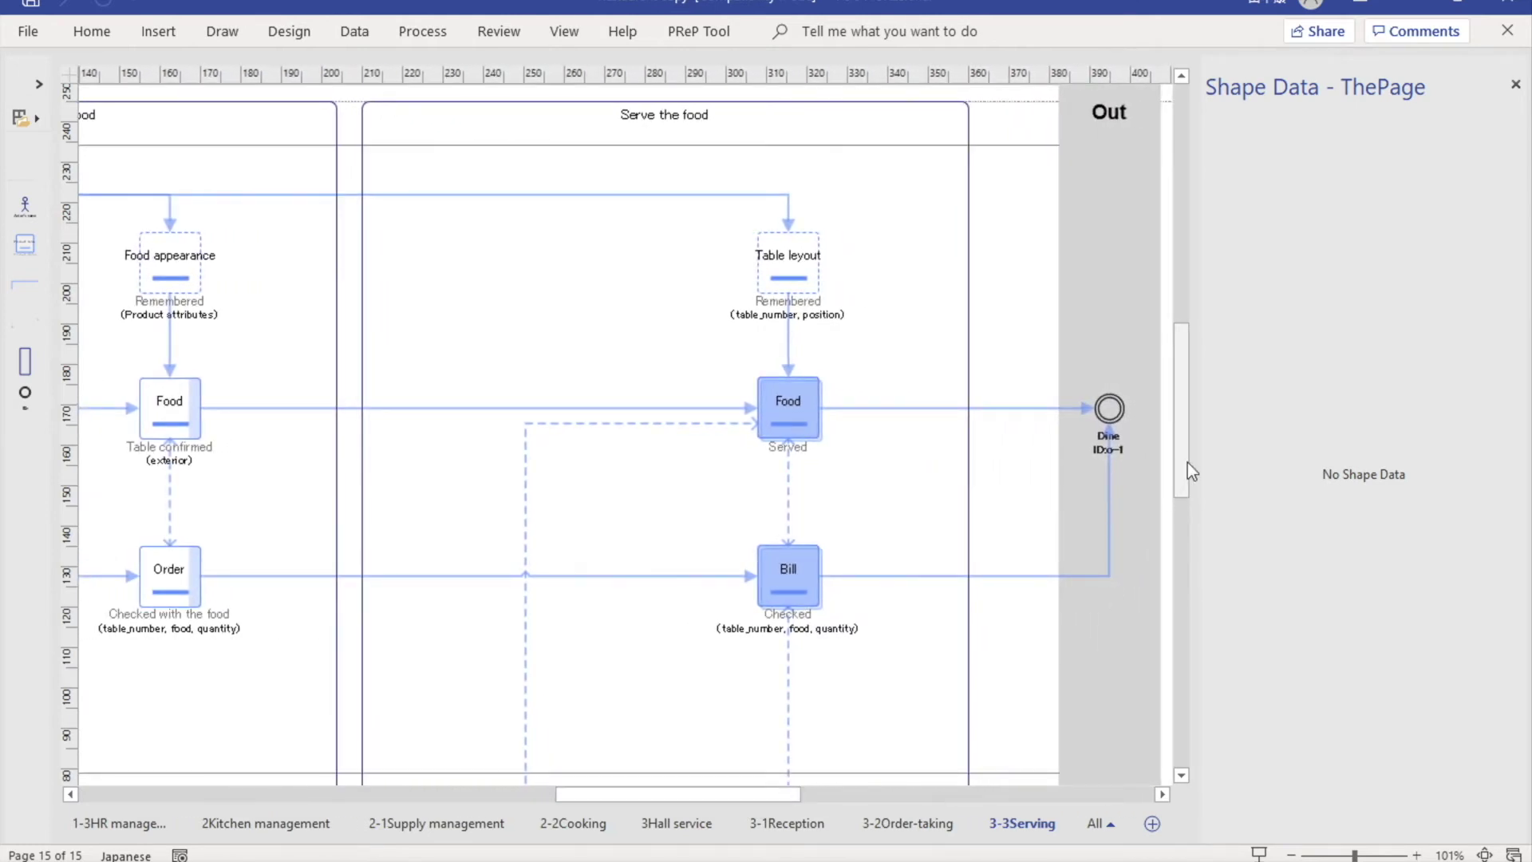
drag(1187, 462, 1193, 513)
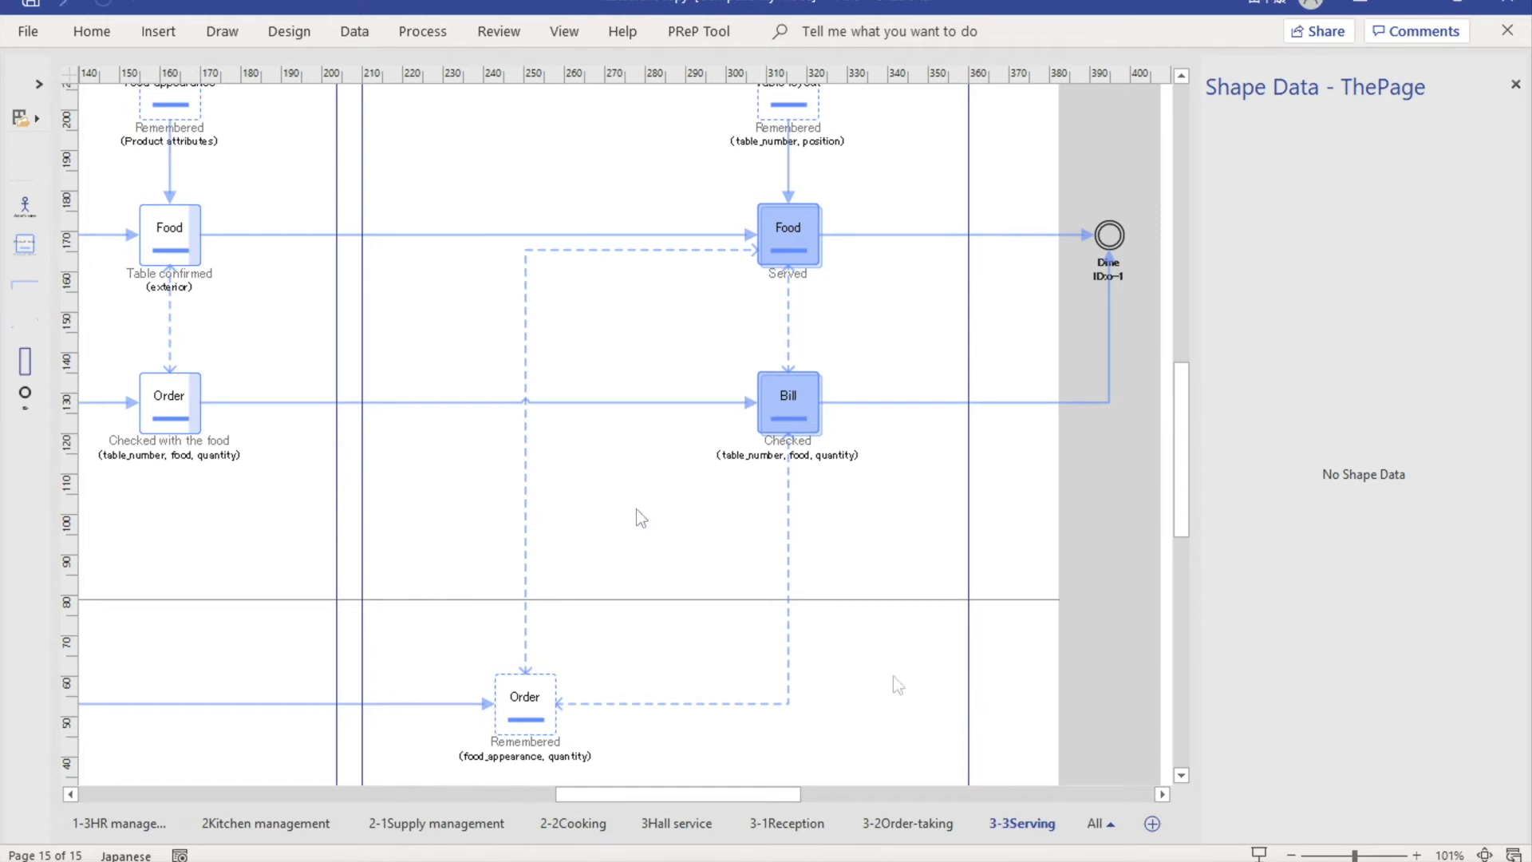
click(1095, 823)
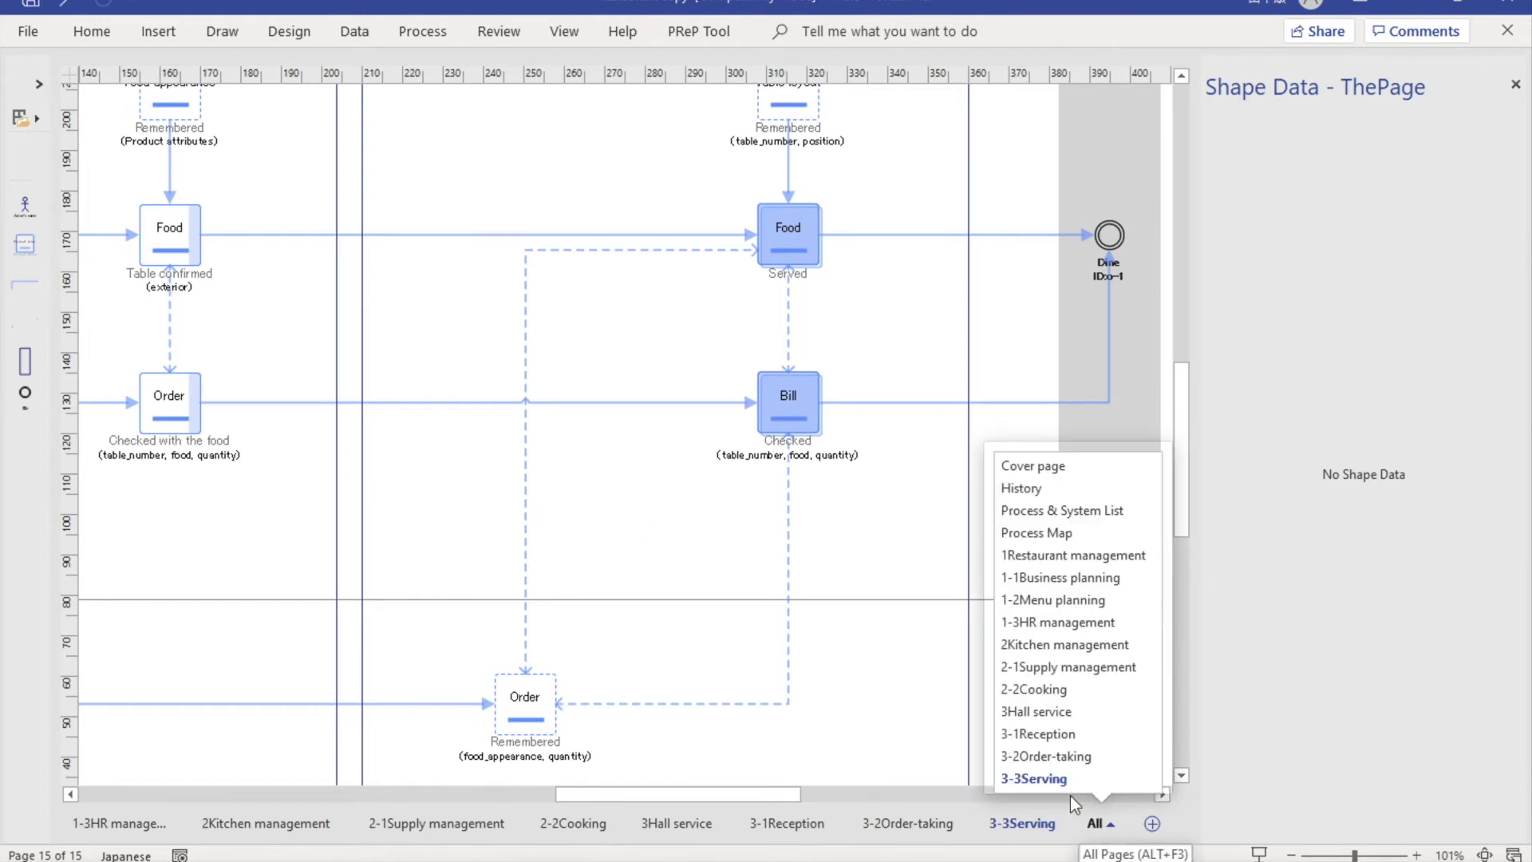
click(1072, 510)
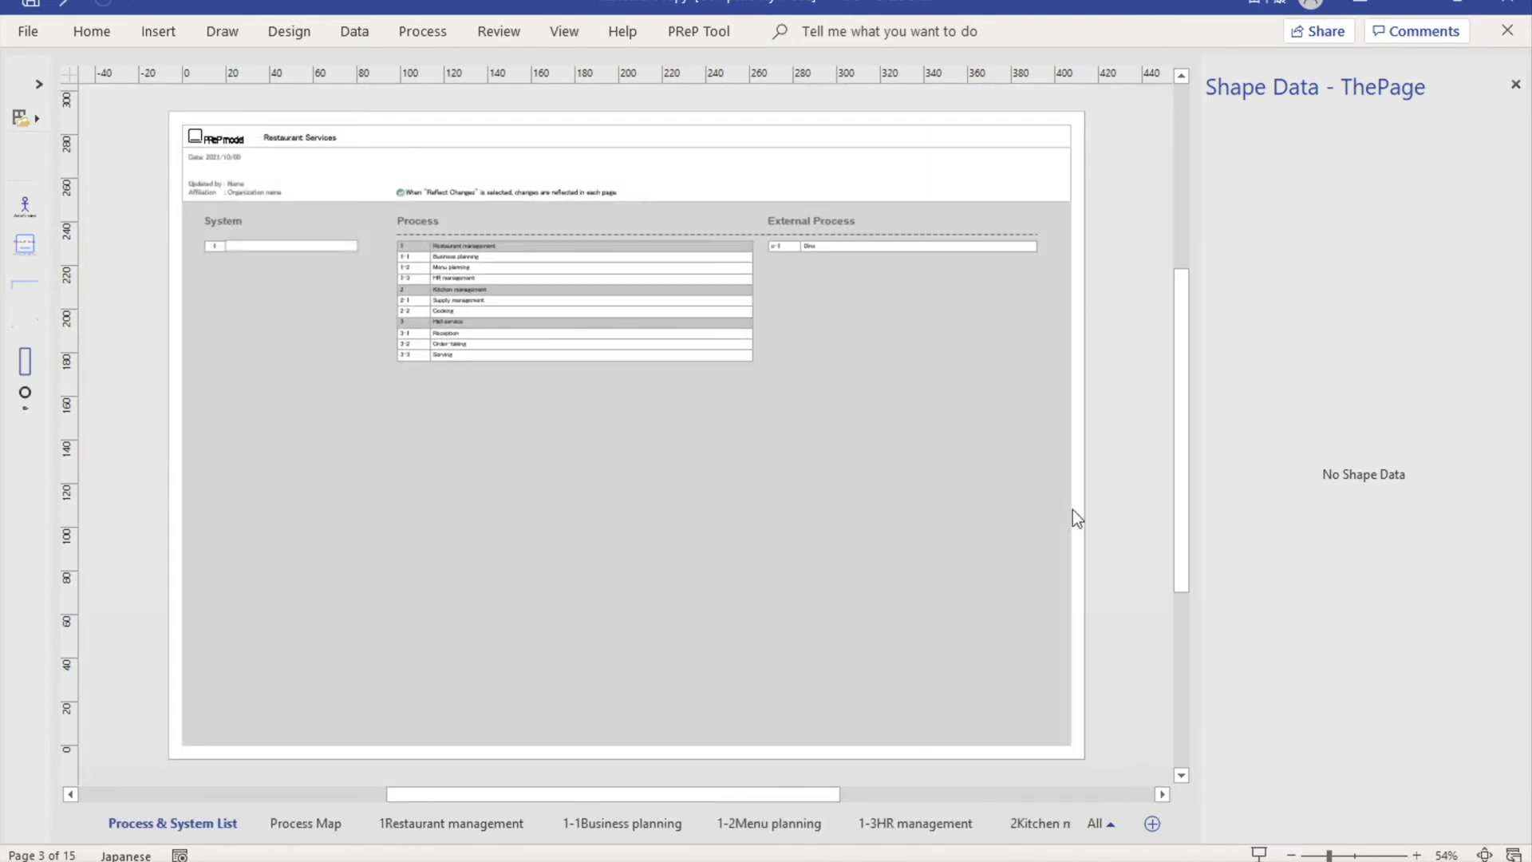
click(271, 252)
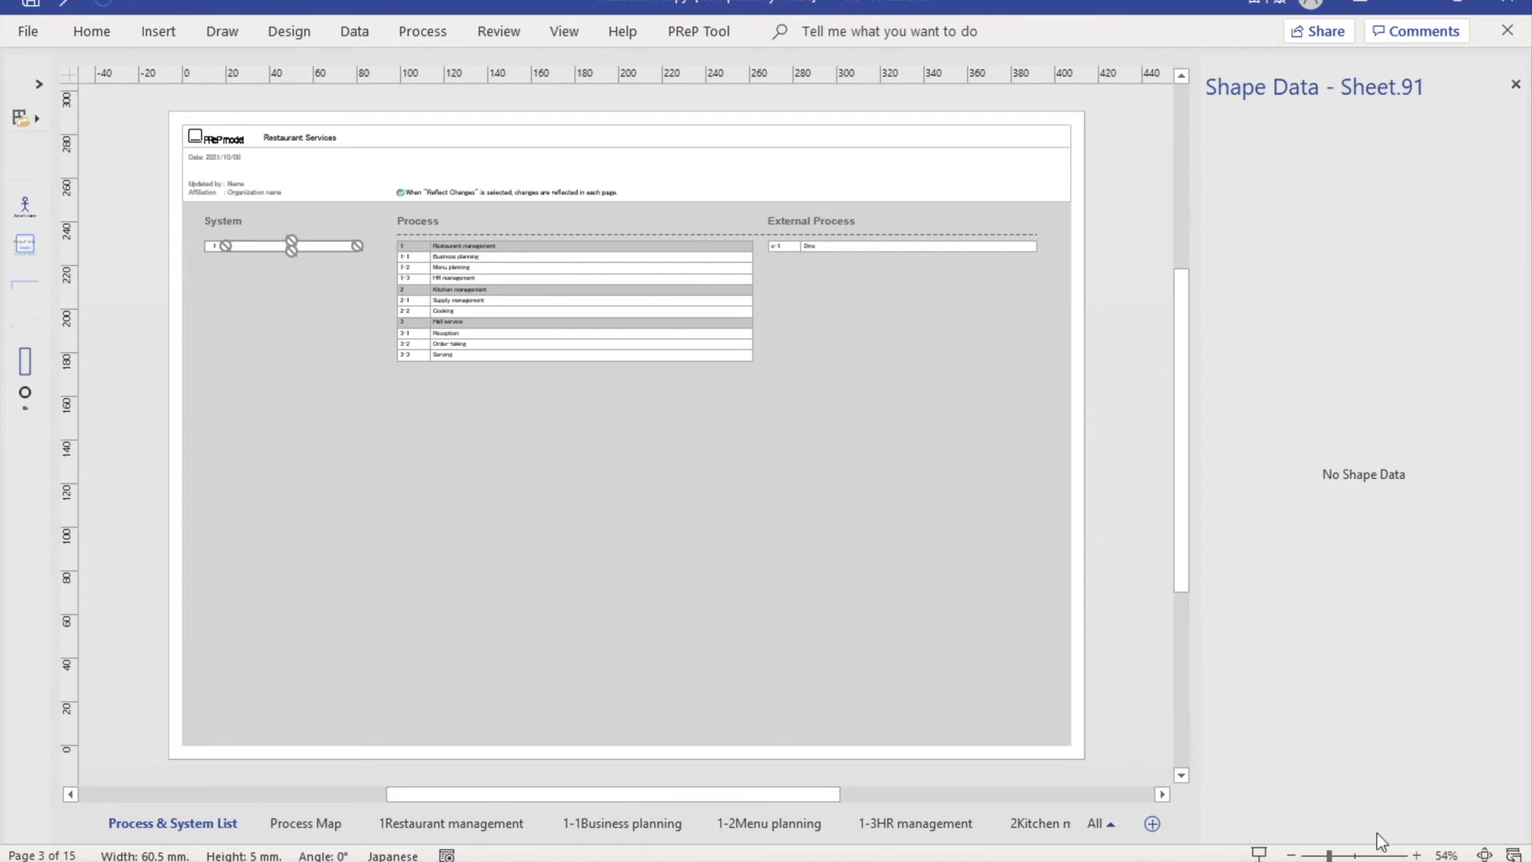
click(1416, 855)
click(1417, 855)
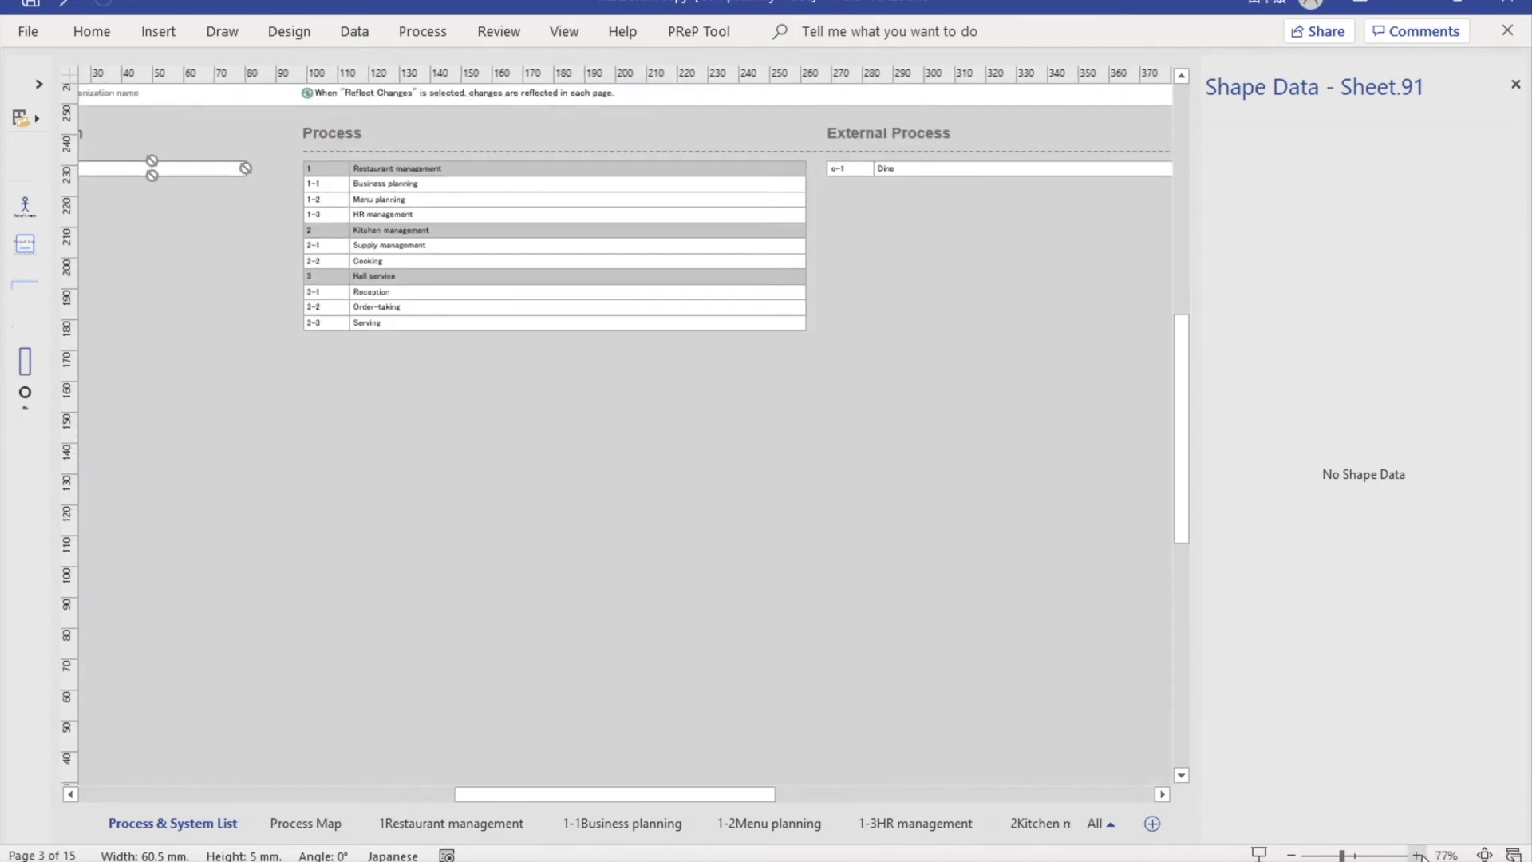
click(1417, 855)
drag(711, 797, 624, 794)
drag(1189, 511, 1185, 456)
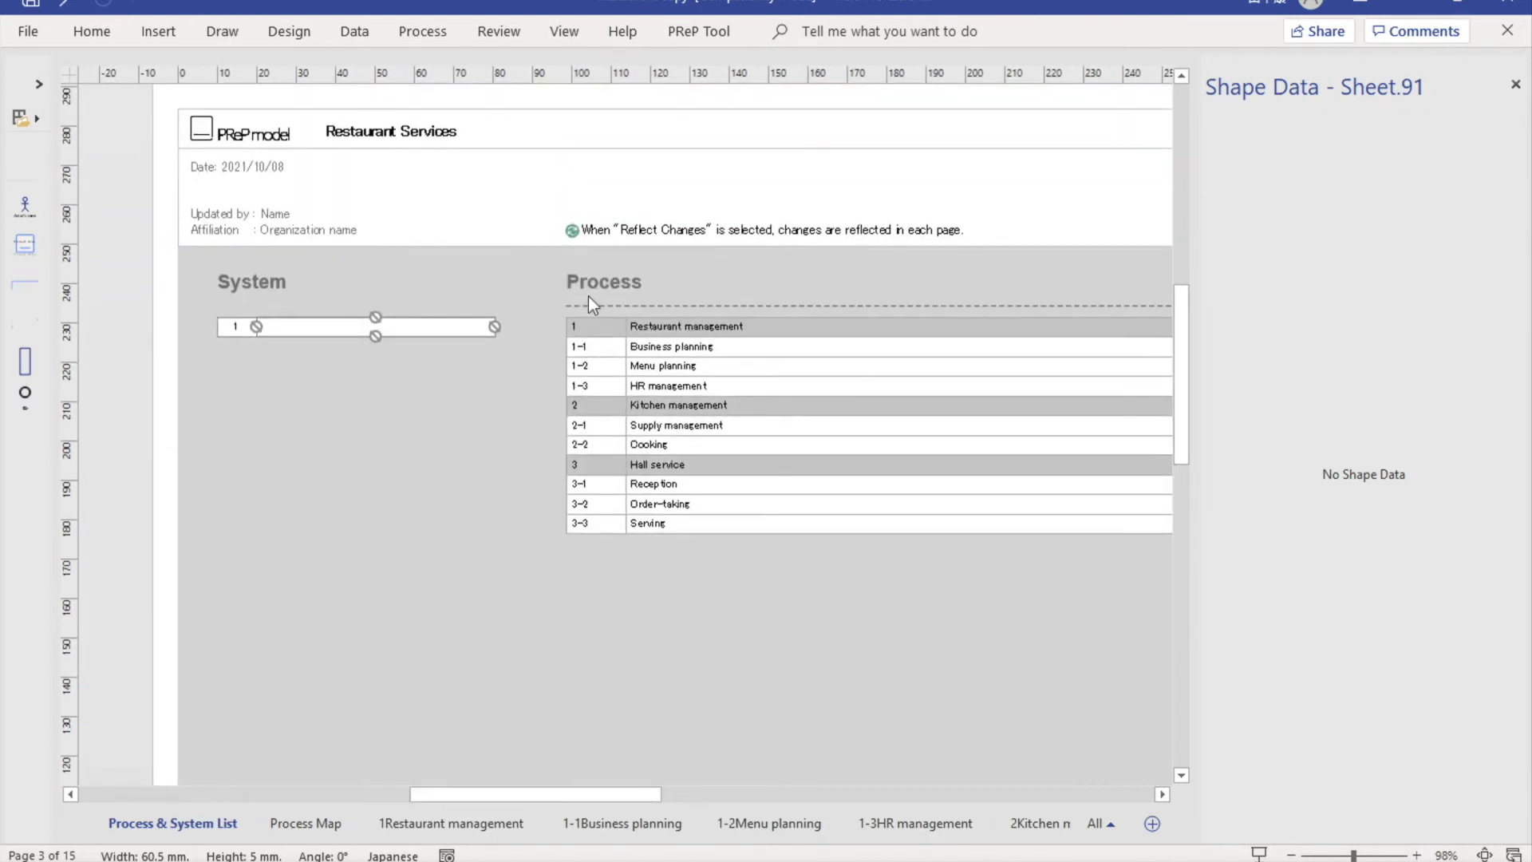
double_click(431, 326)
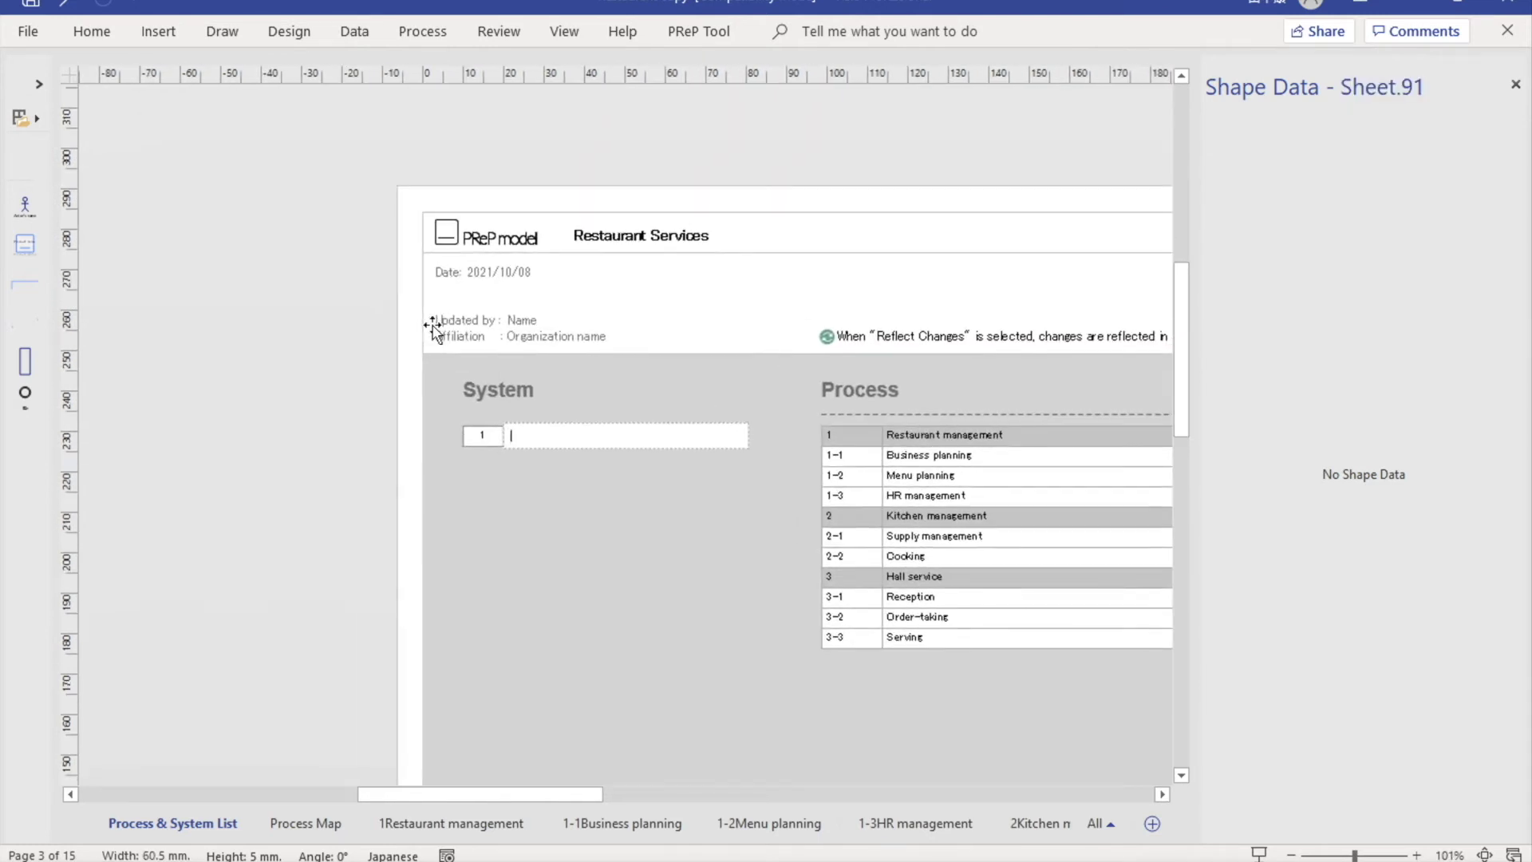
text(Order slip)
click(585, 515)
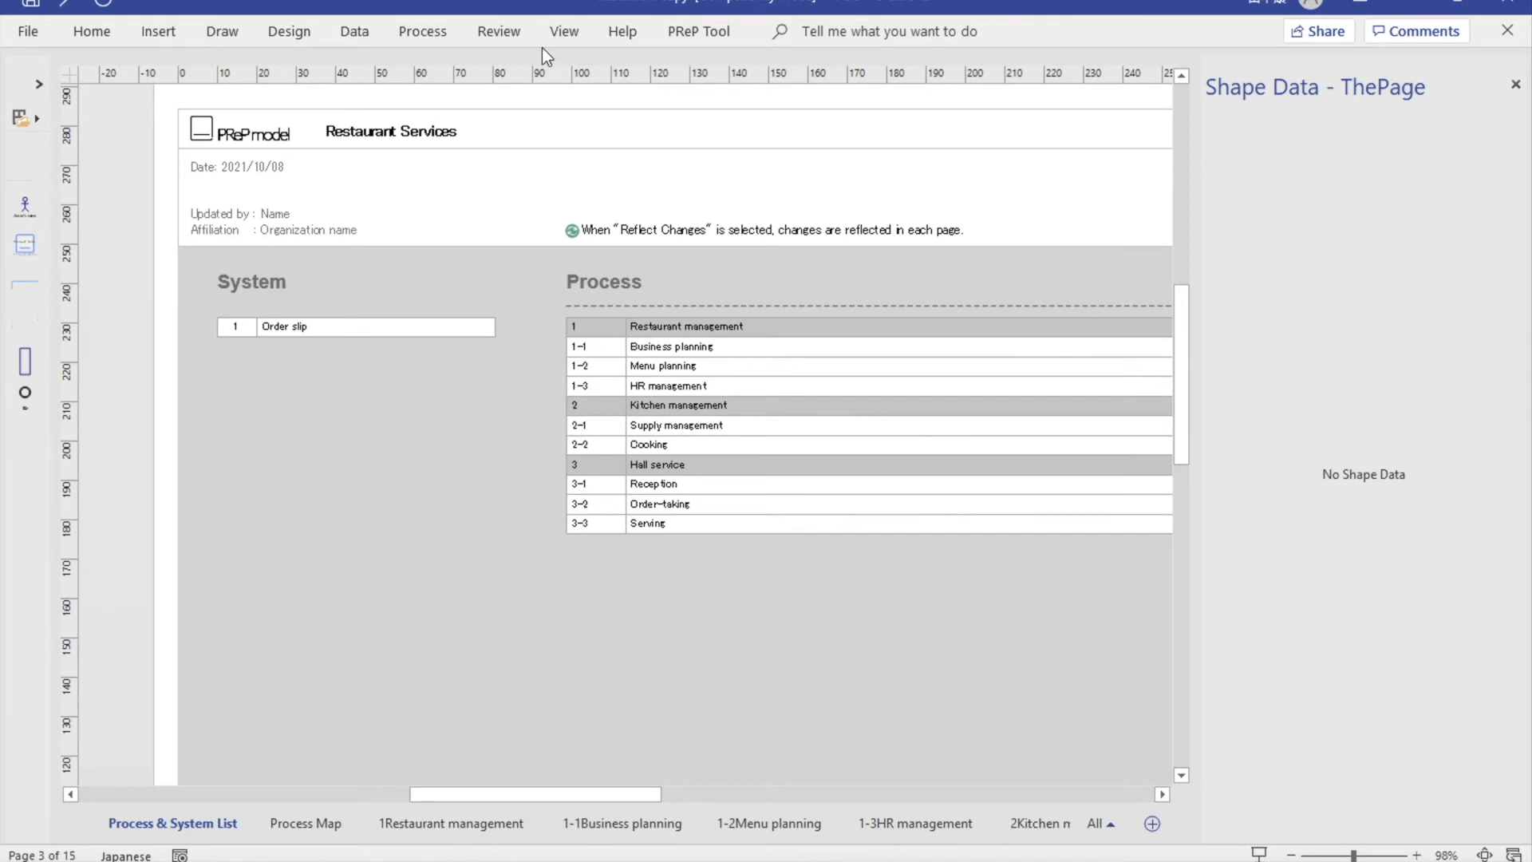
- Add a second entry to the System list and name it "Staff"
click(699, 32)
click(399, 63)
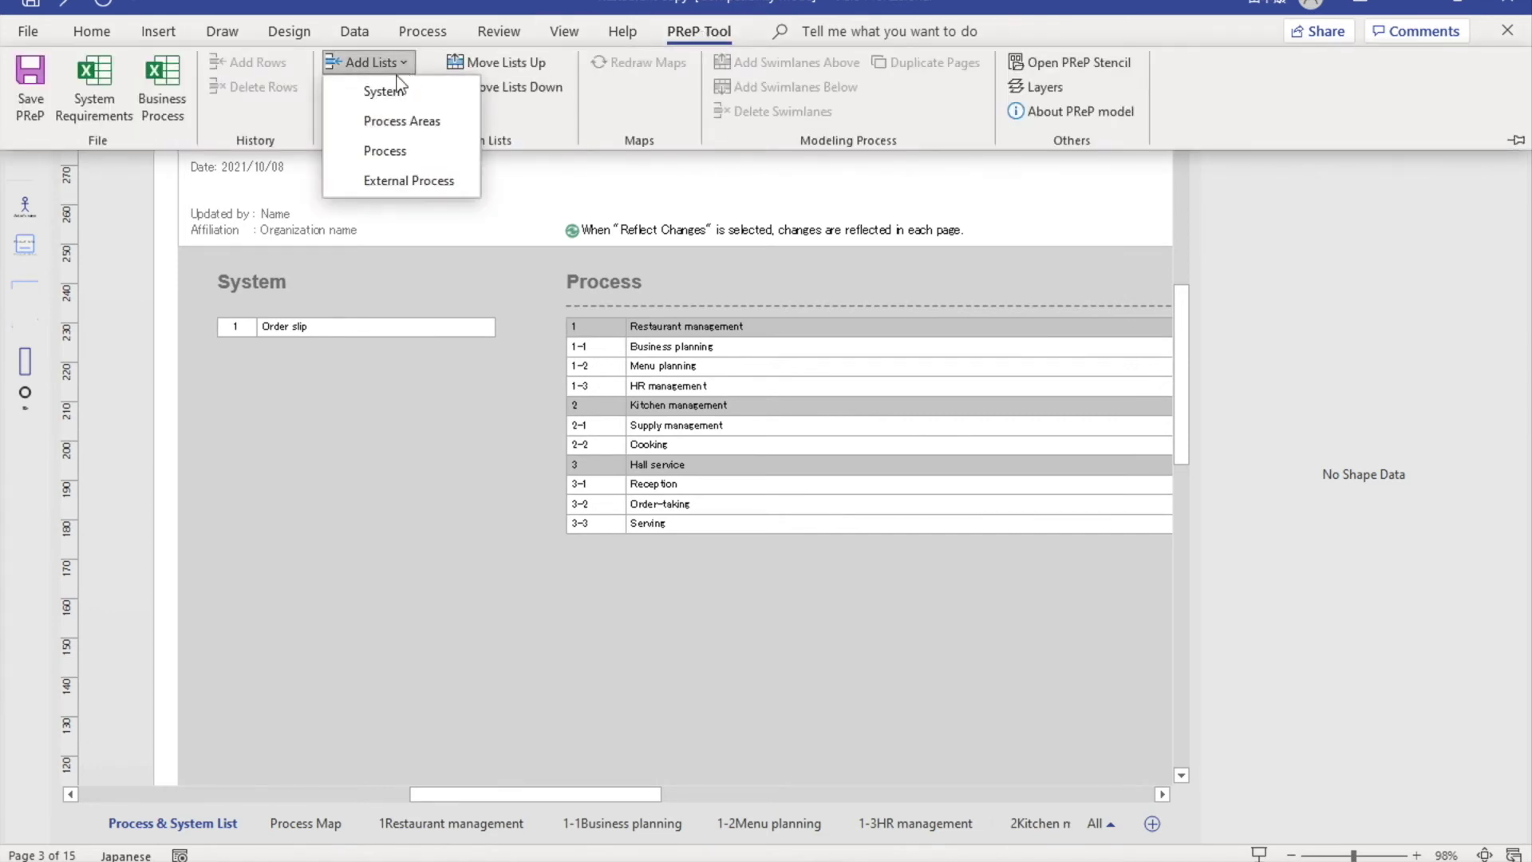
click(388, 91)
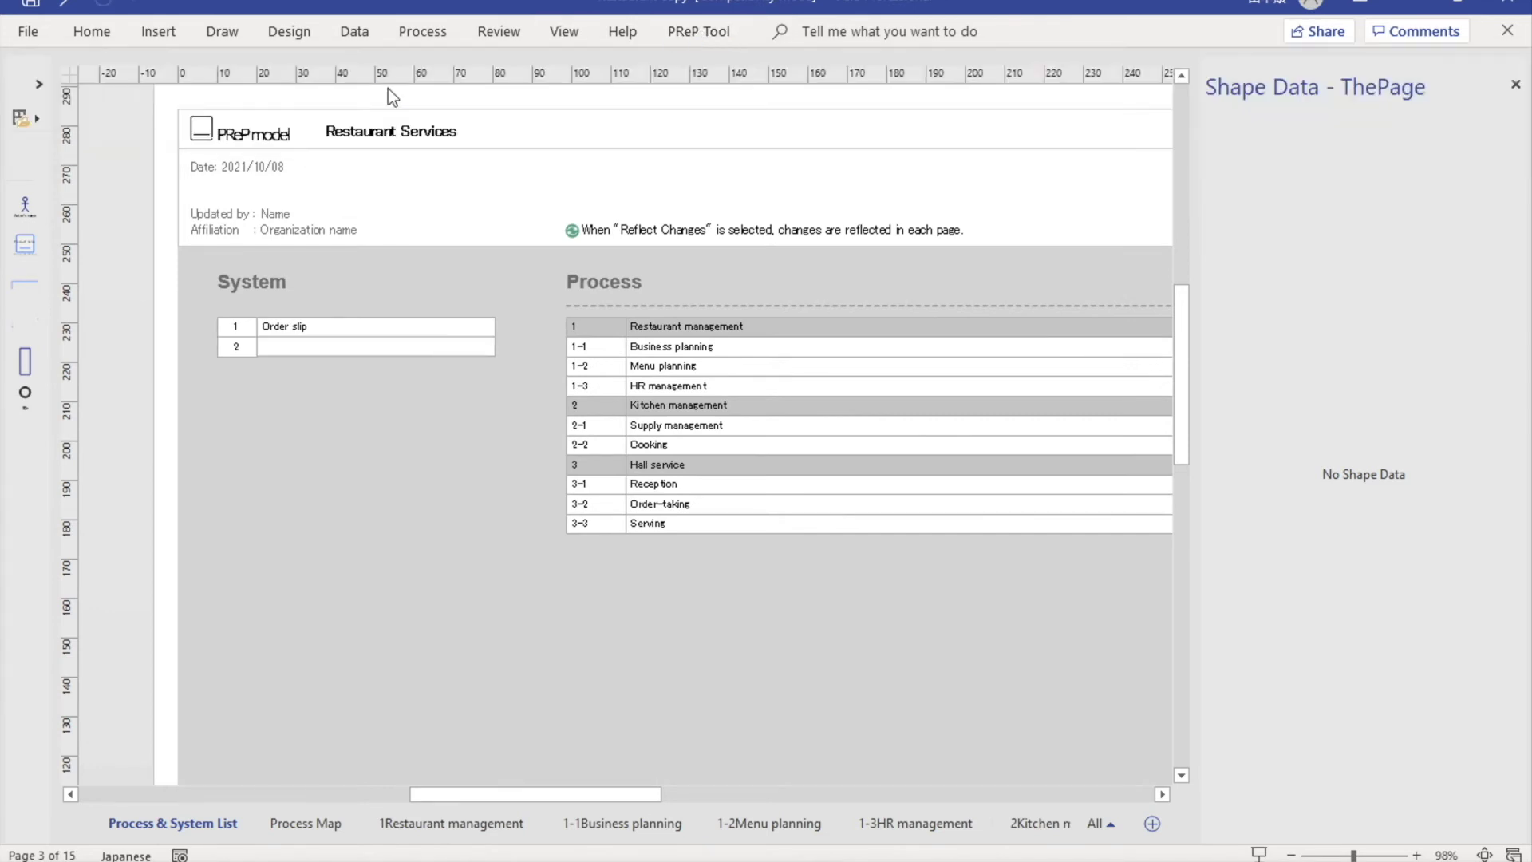
double_click(289, 348)
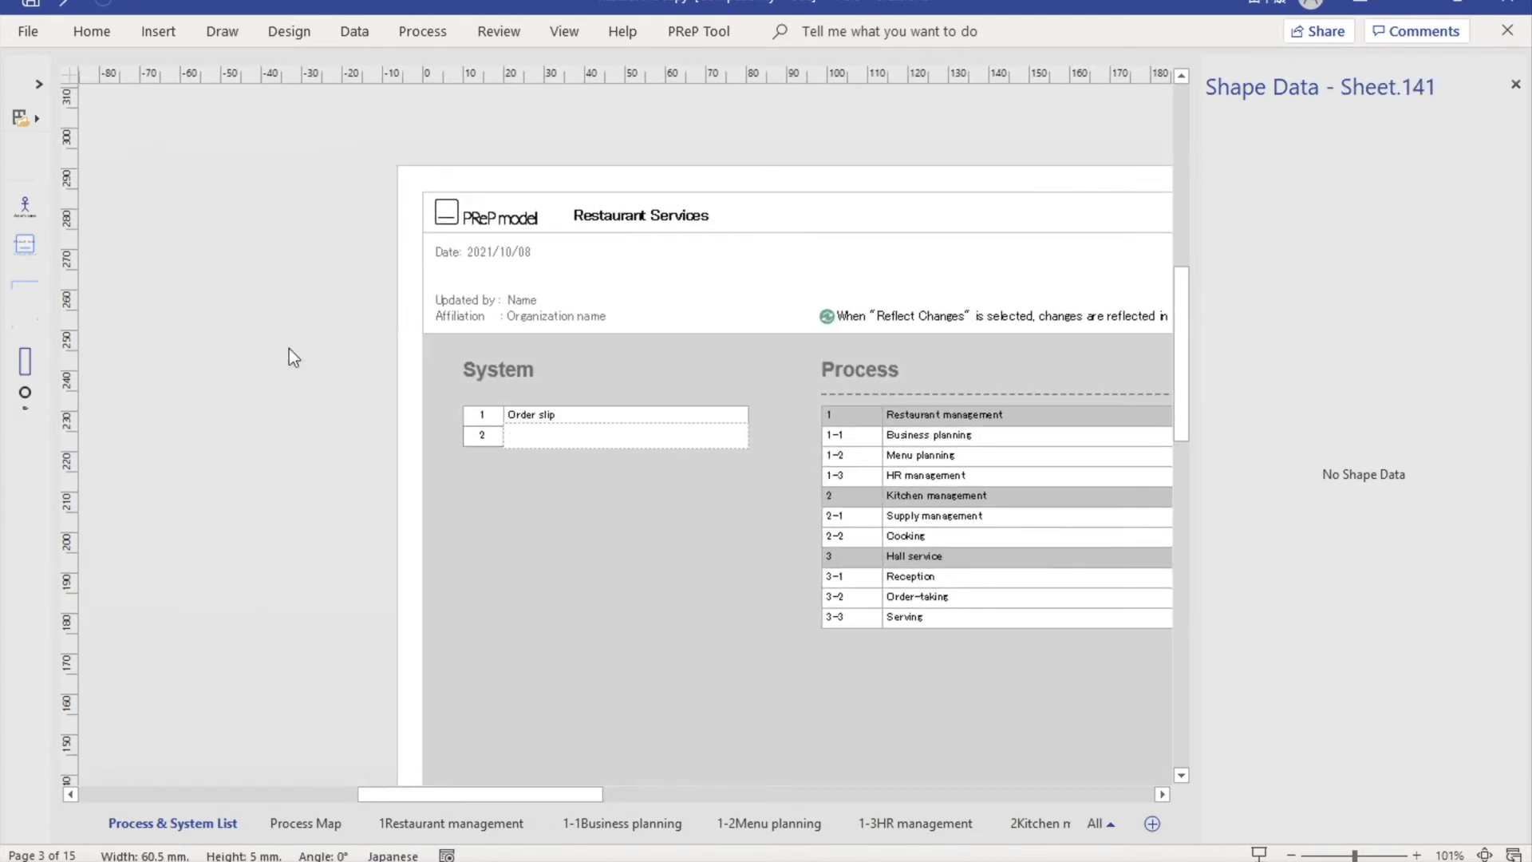
text(Staff)
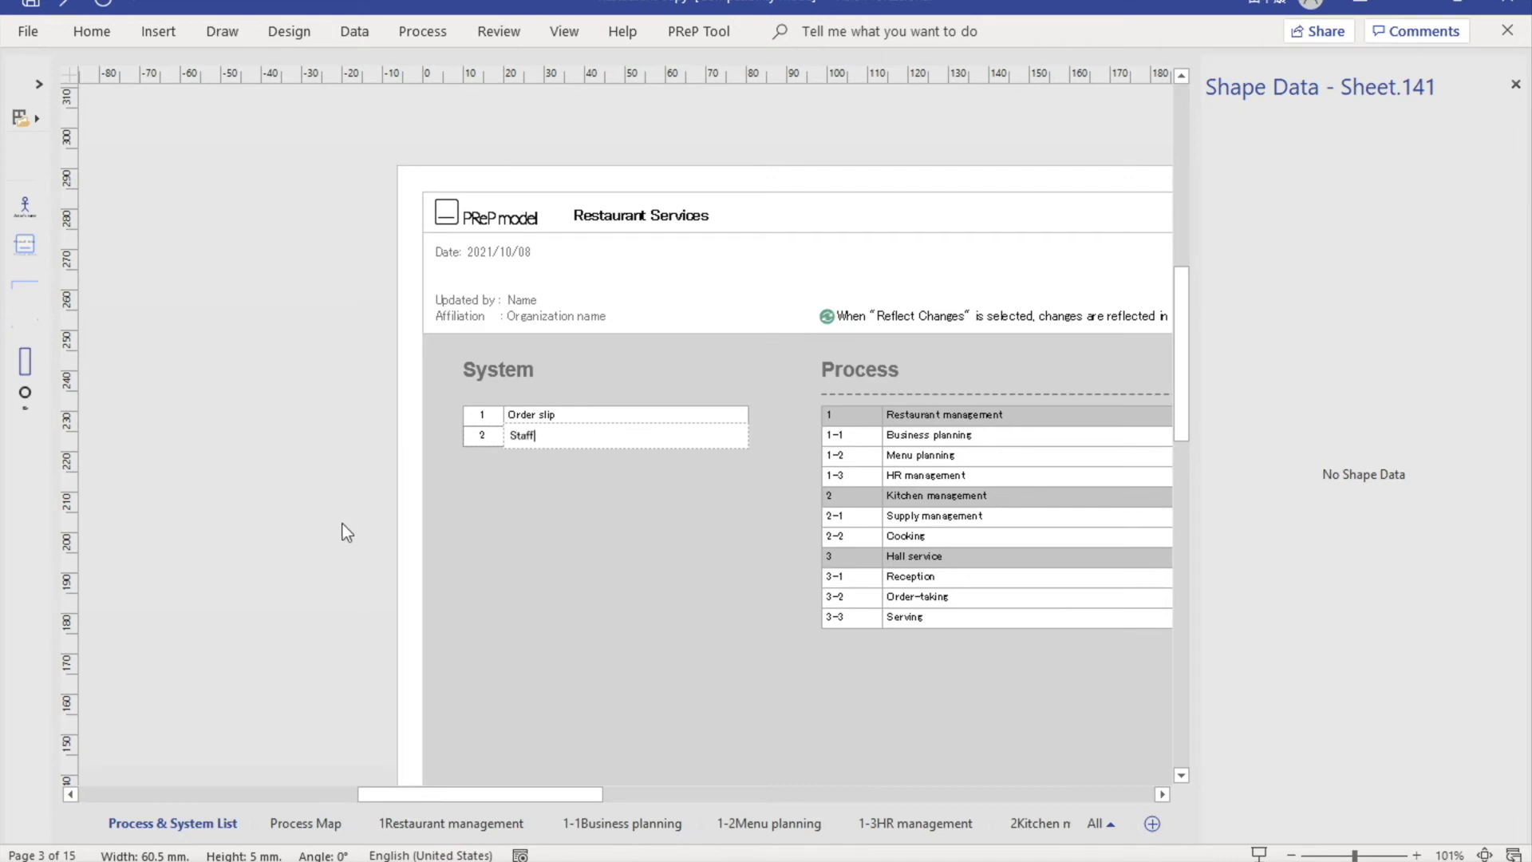
click(526, 539)
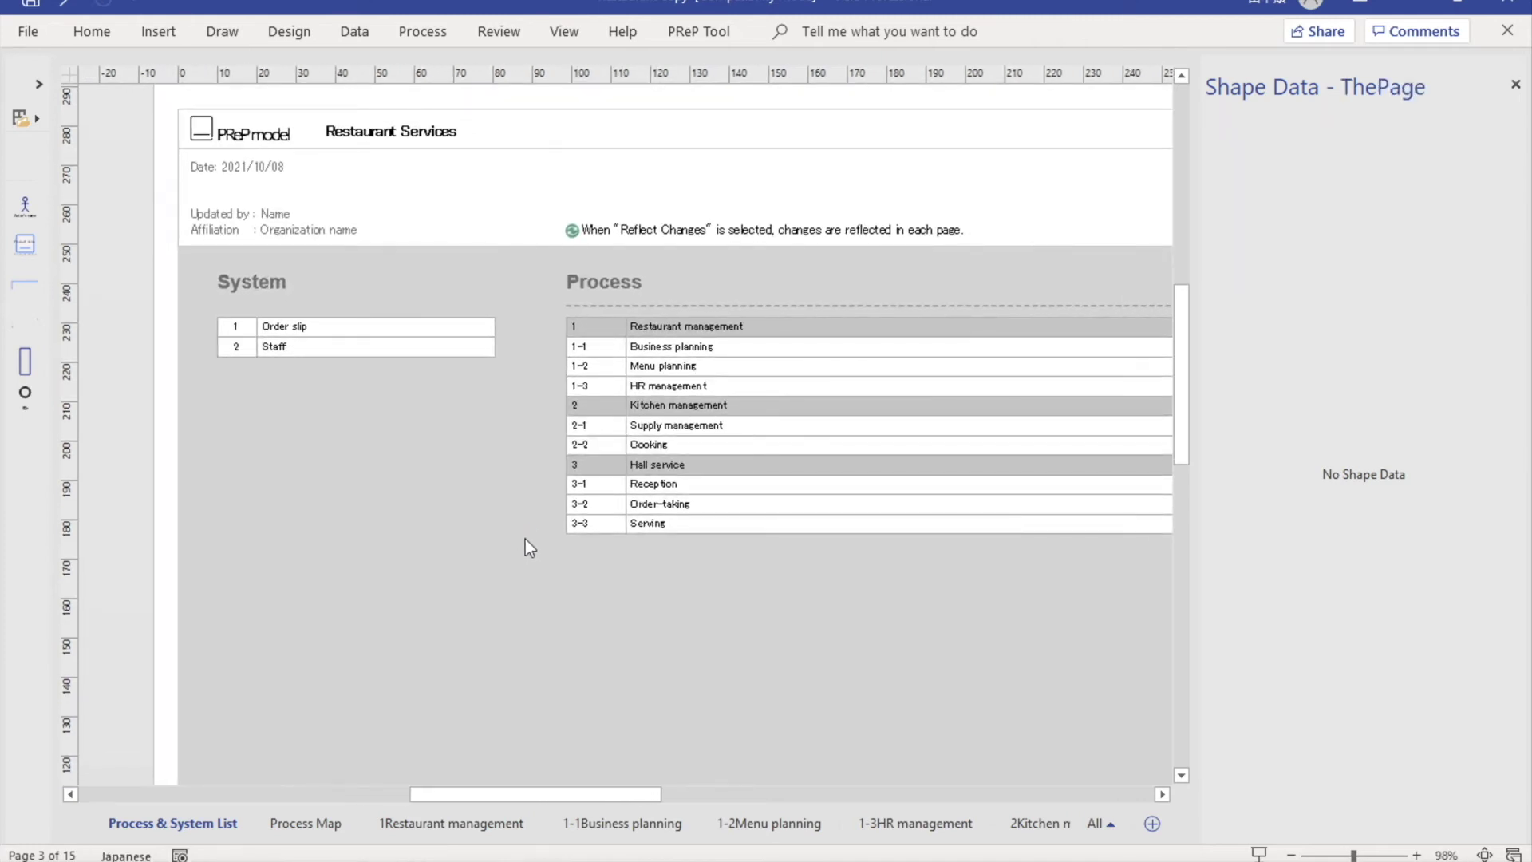
- Reflect the system list changes in all pages of the model
click(700, 32)
click(345, 108)
click(817, 535)
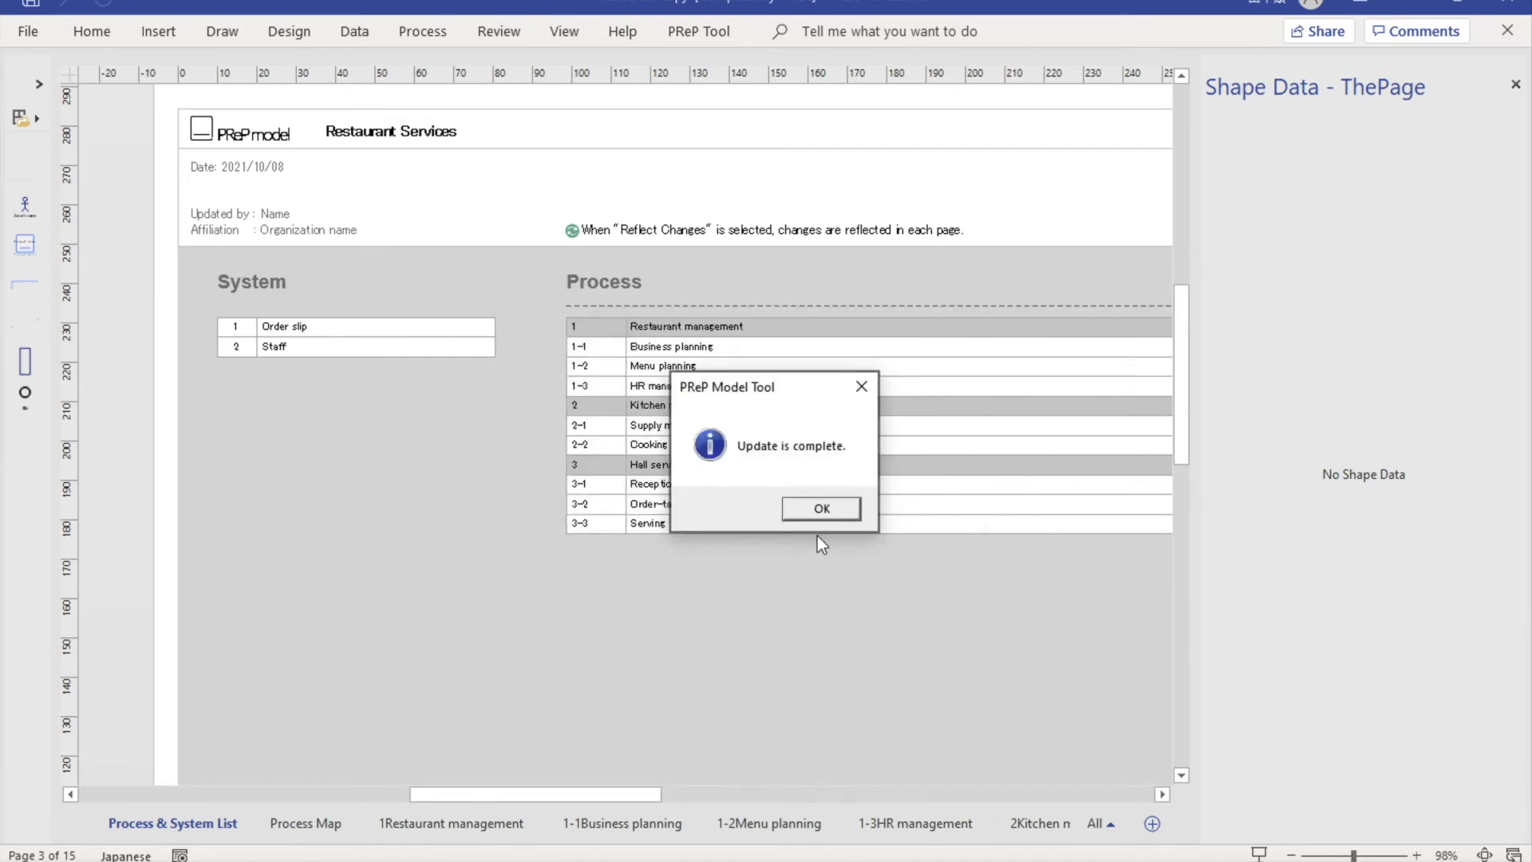
click(814, 510)
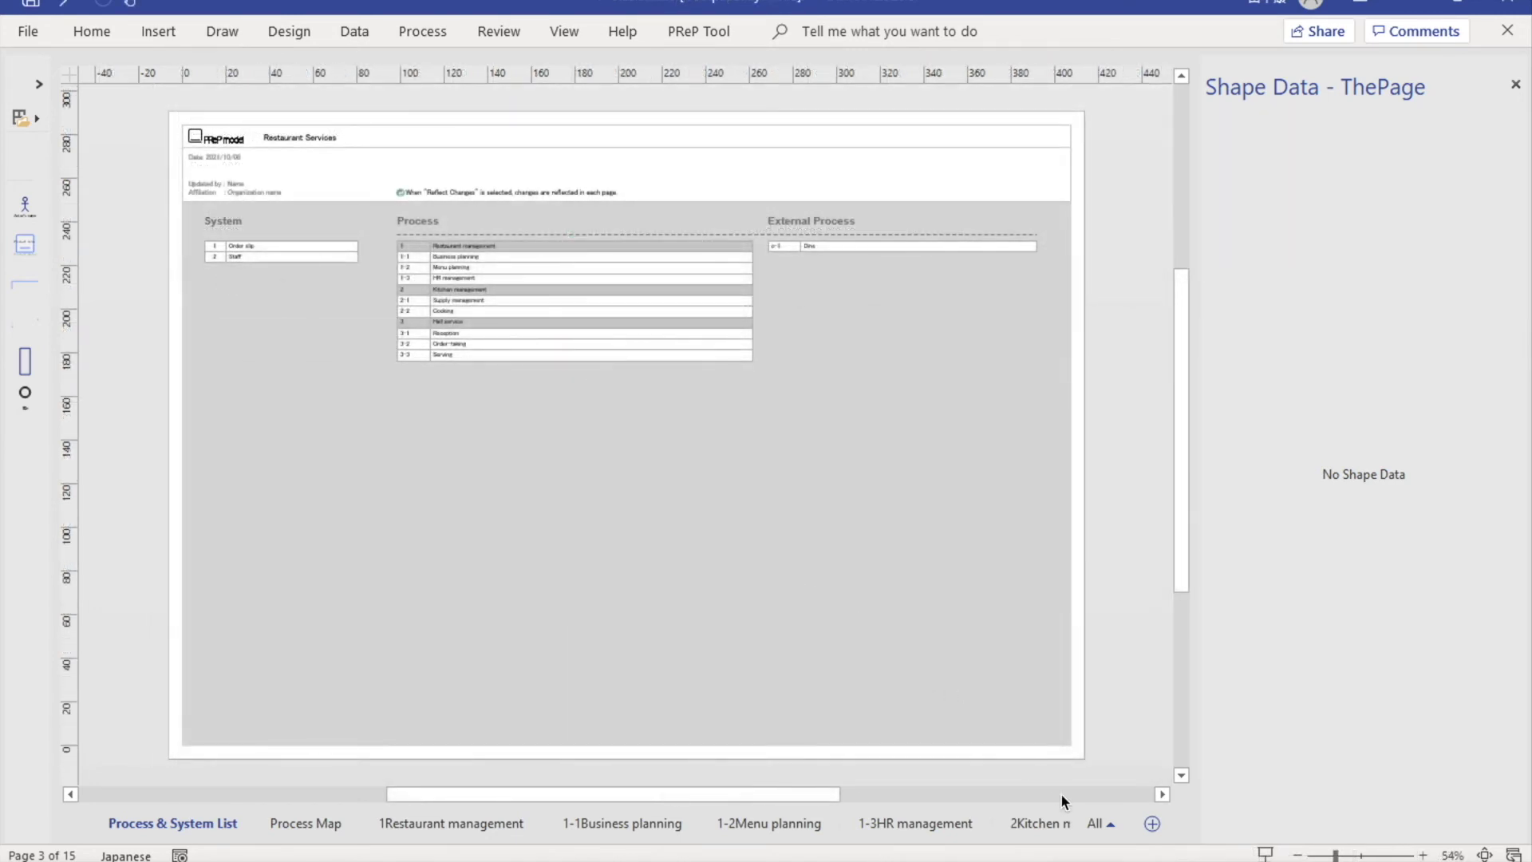
- On the 3-3Serving page, set the system allocation of the checked Bill product to "1 Order slip"
click(1098, 824)
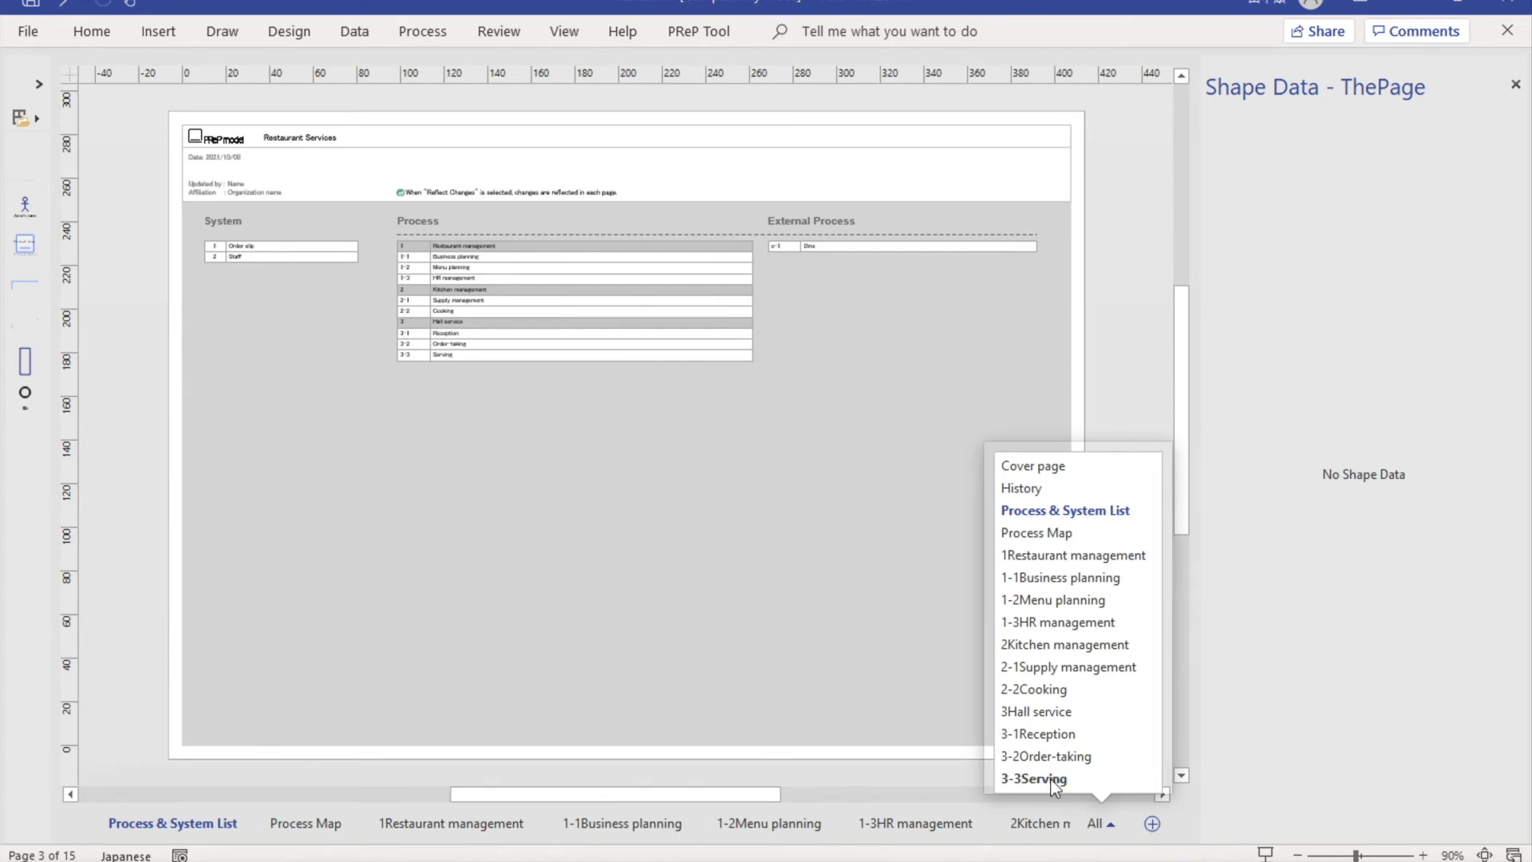
click(1052, 779)
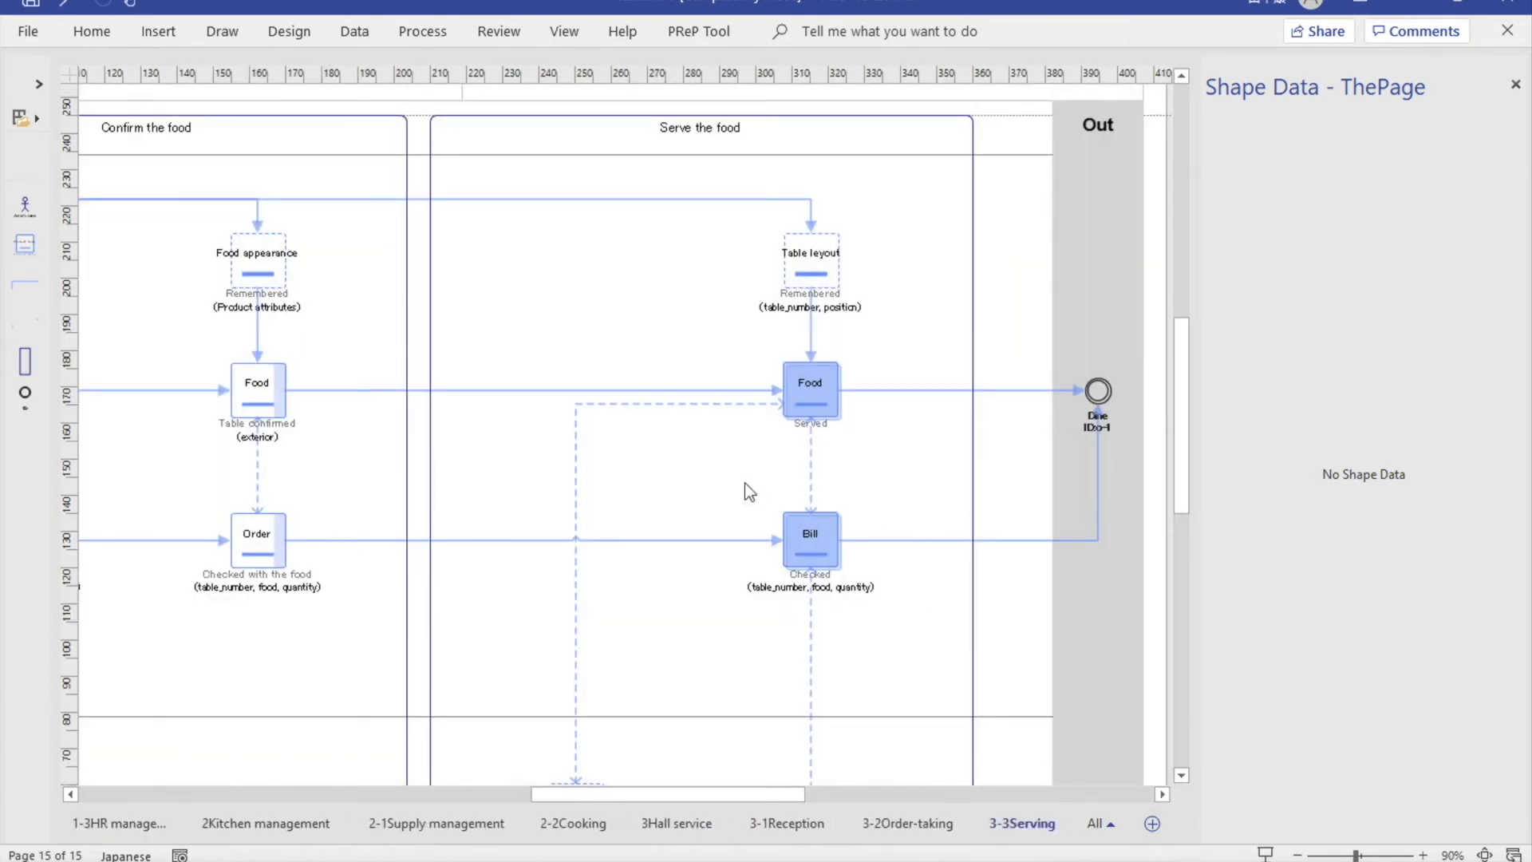
click(815, 542)
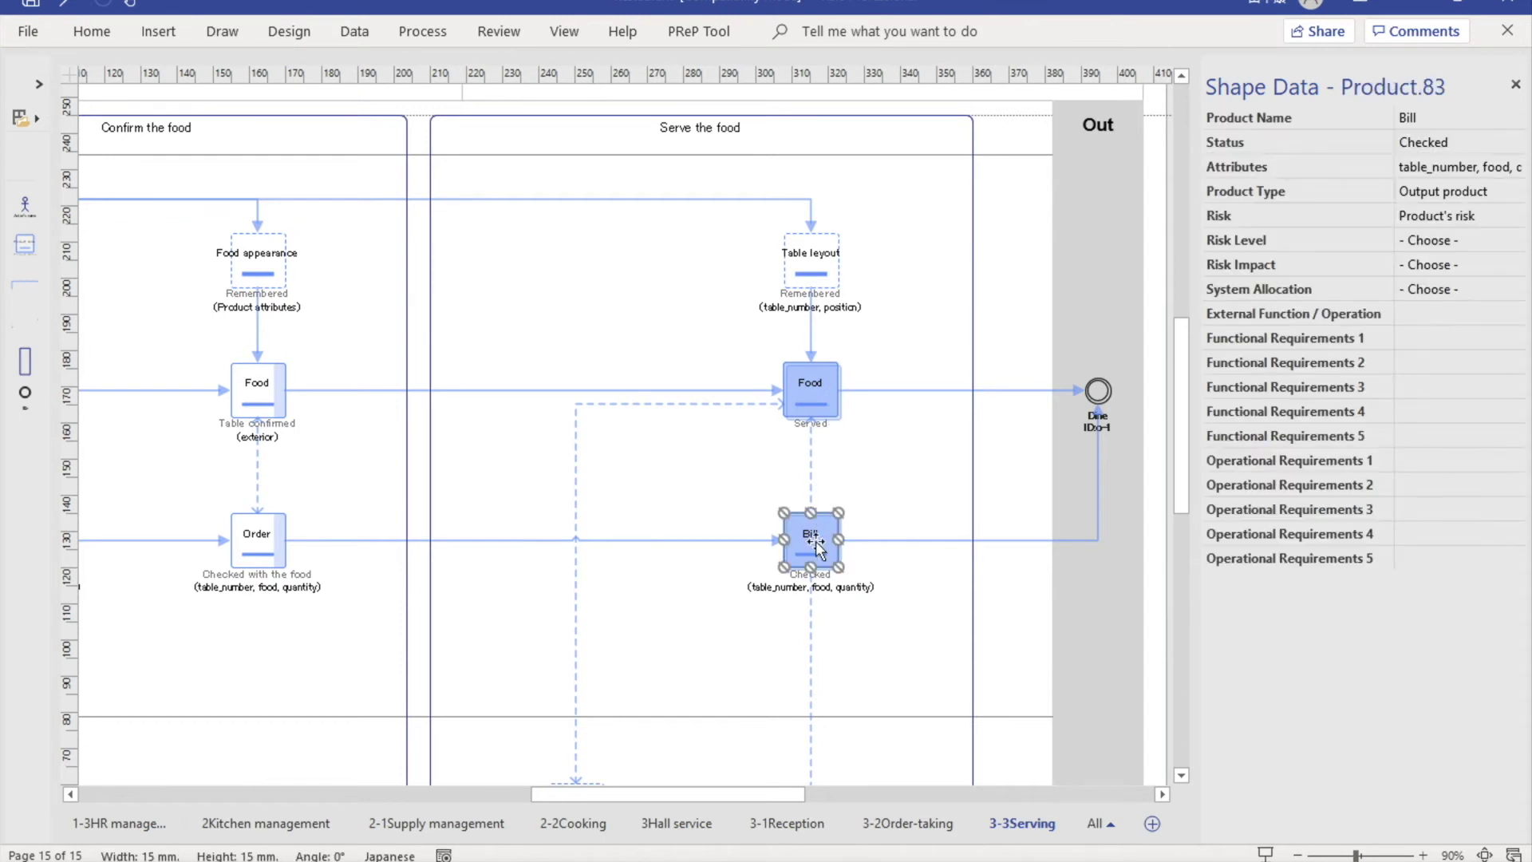
click(1510, 290)
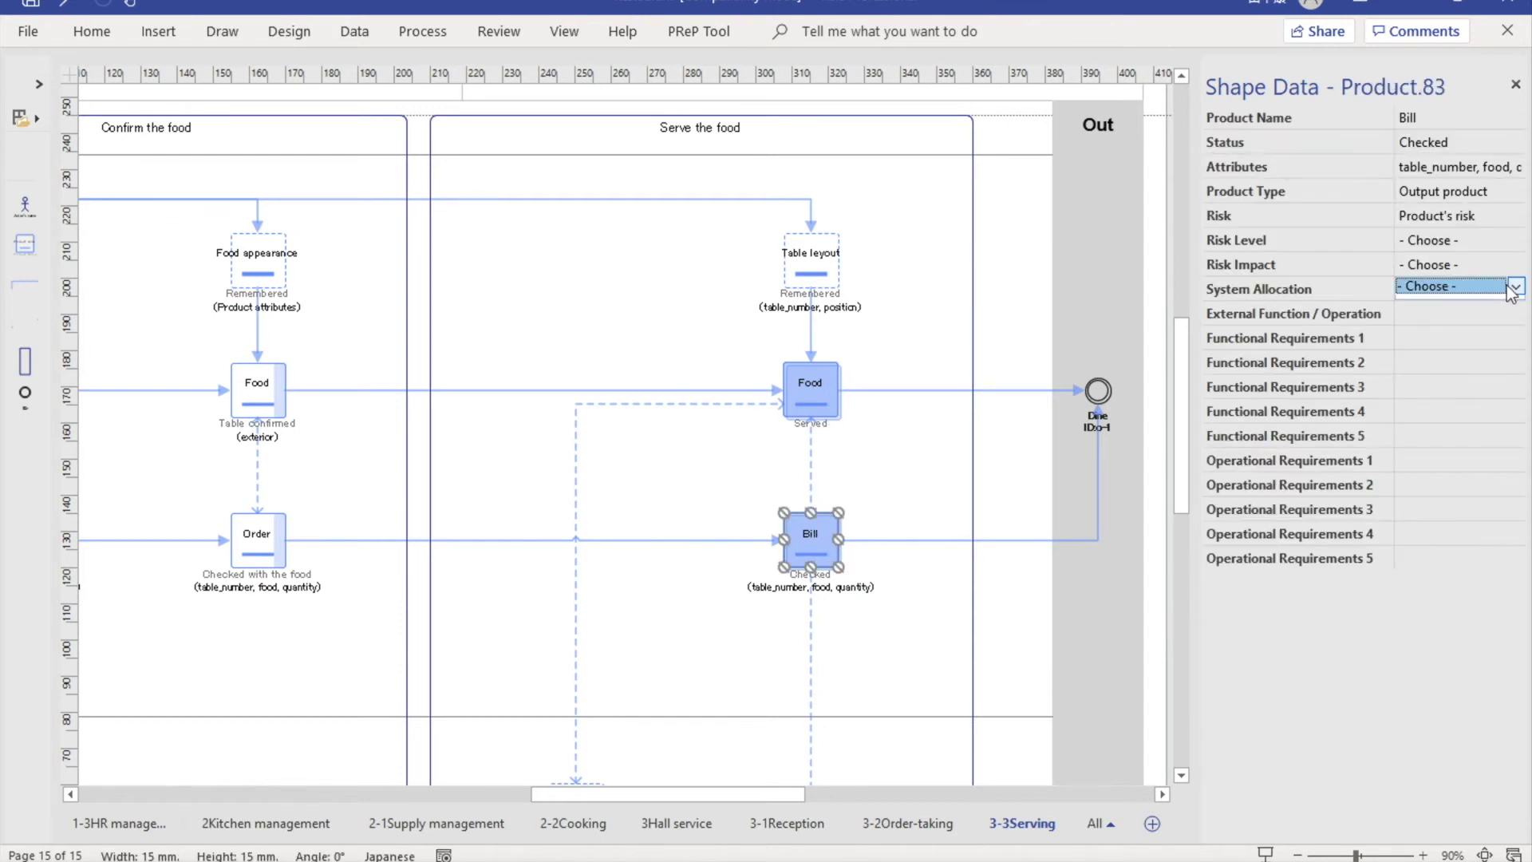
click(1511, 287)
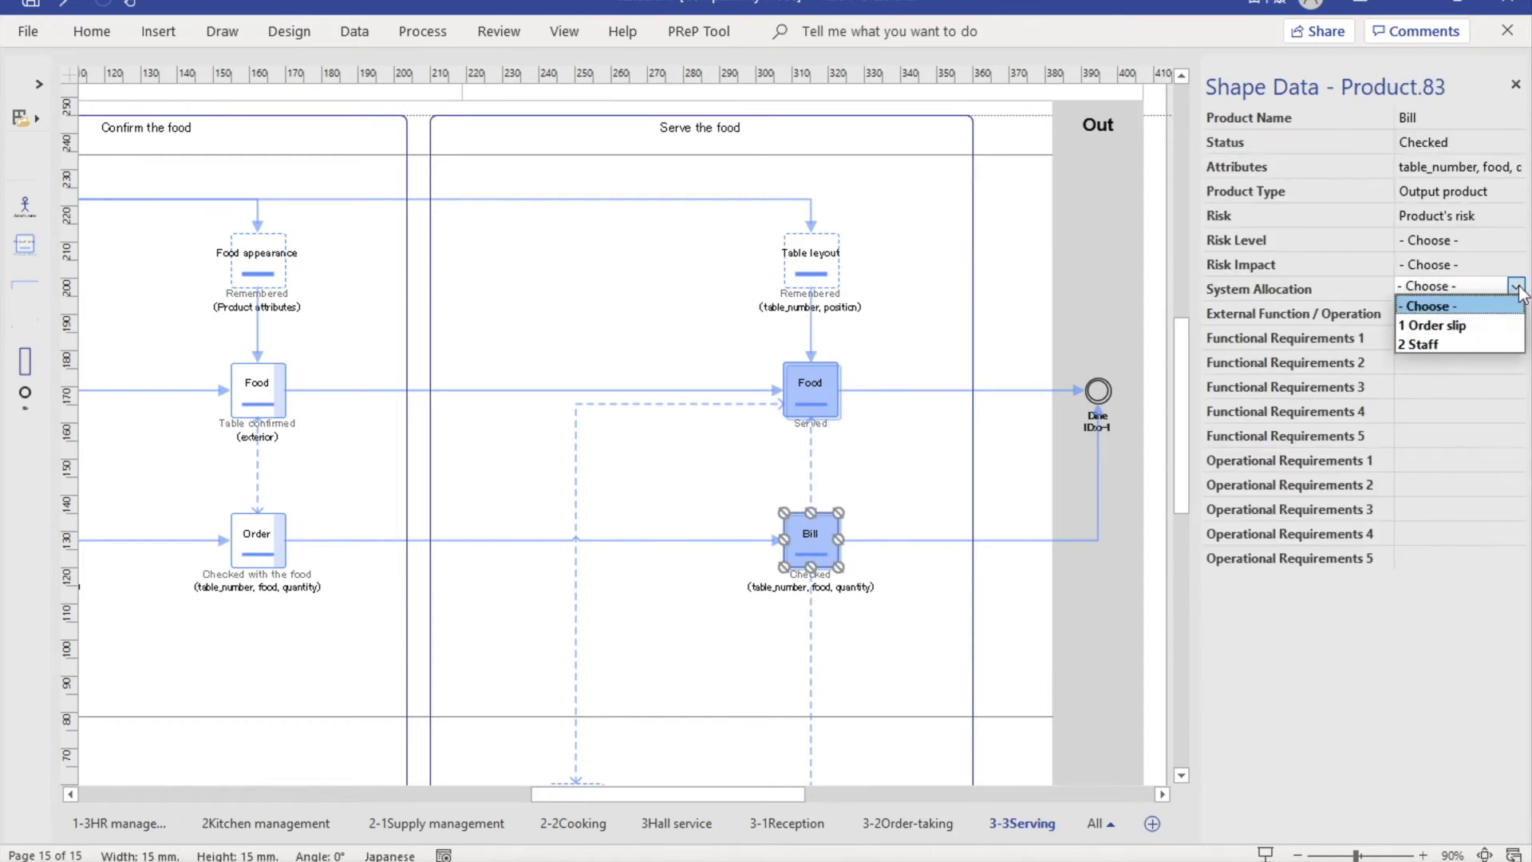
click(1443, 328)
- Set the Bill product's external function / operation to "Confirm order"
click(1447, 313)
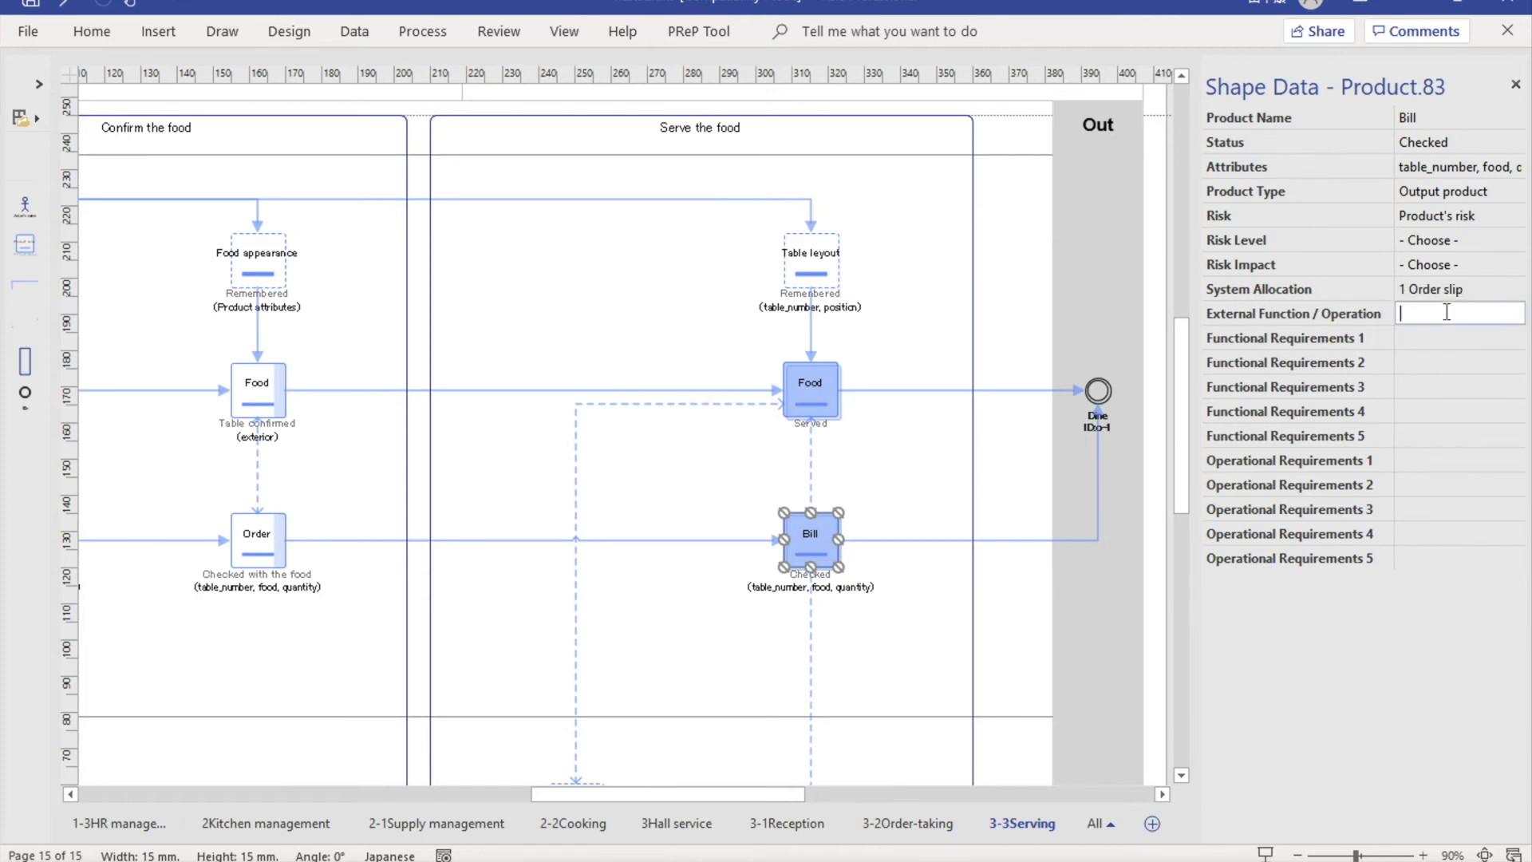
text(Confirm order)
key(Return)
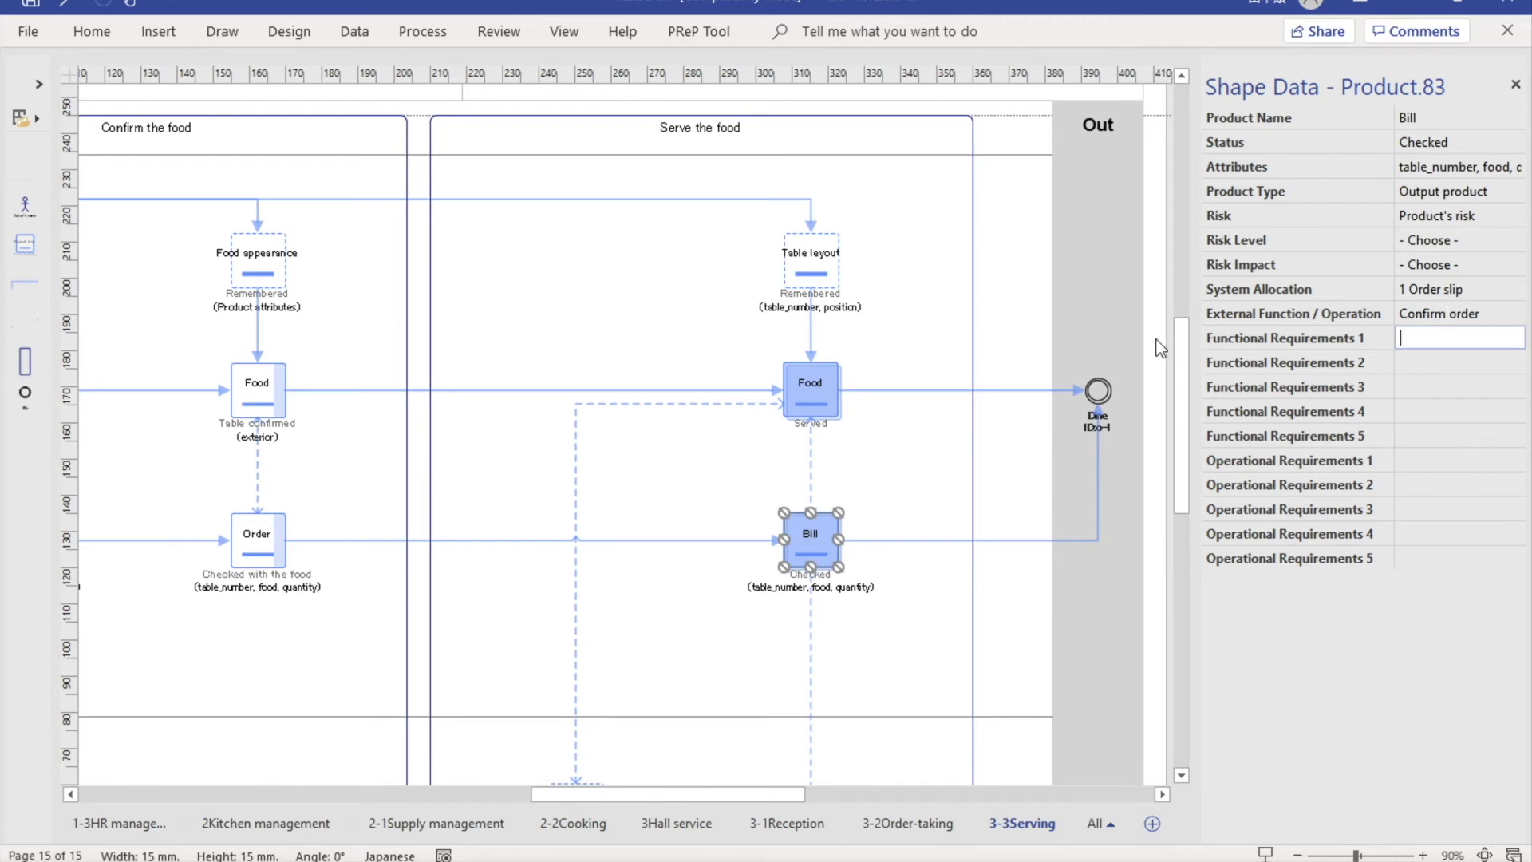
click(928, 341)
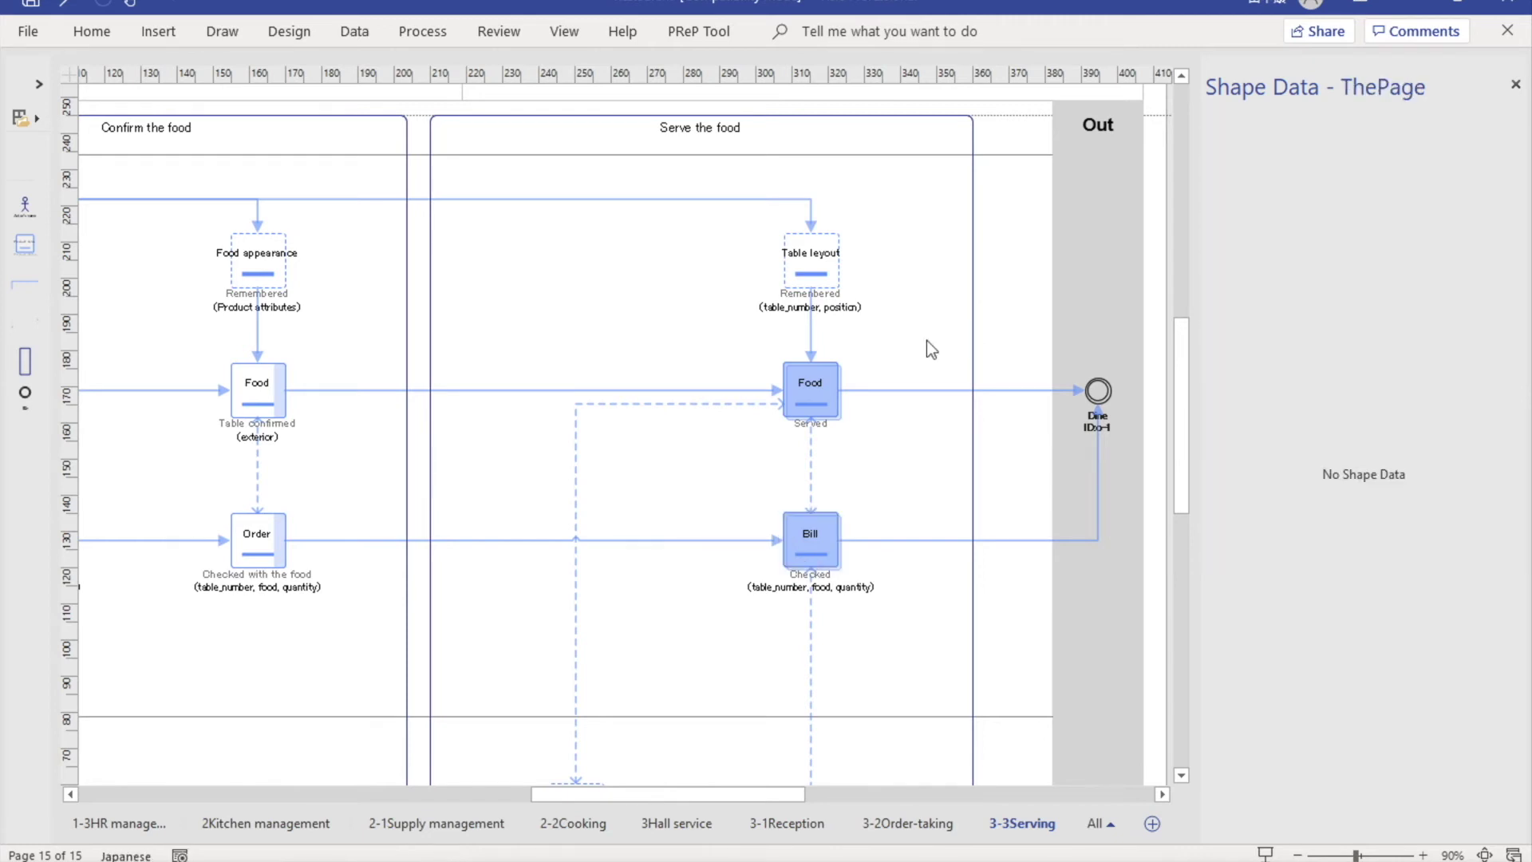
click(820, 550)
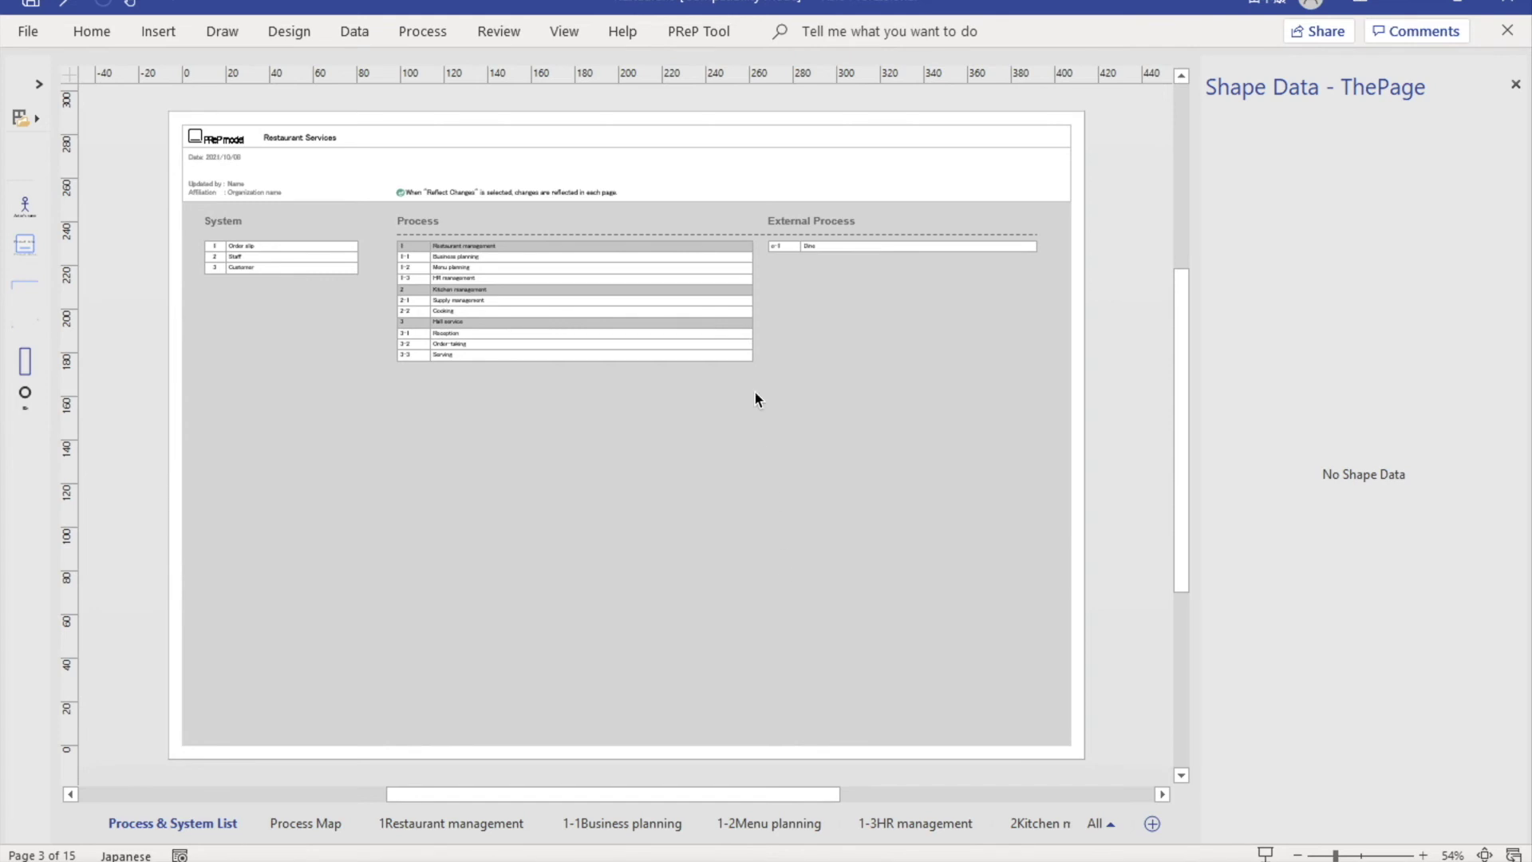
- Export the system requirements to the Desktop as an Excel workbook named "Restaurant"
click(691, 33)
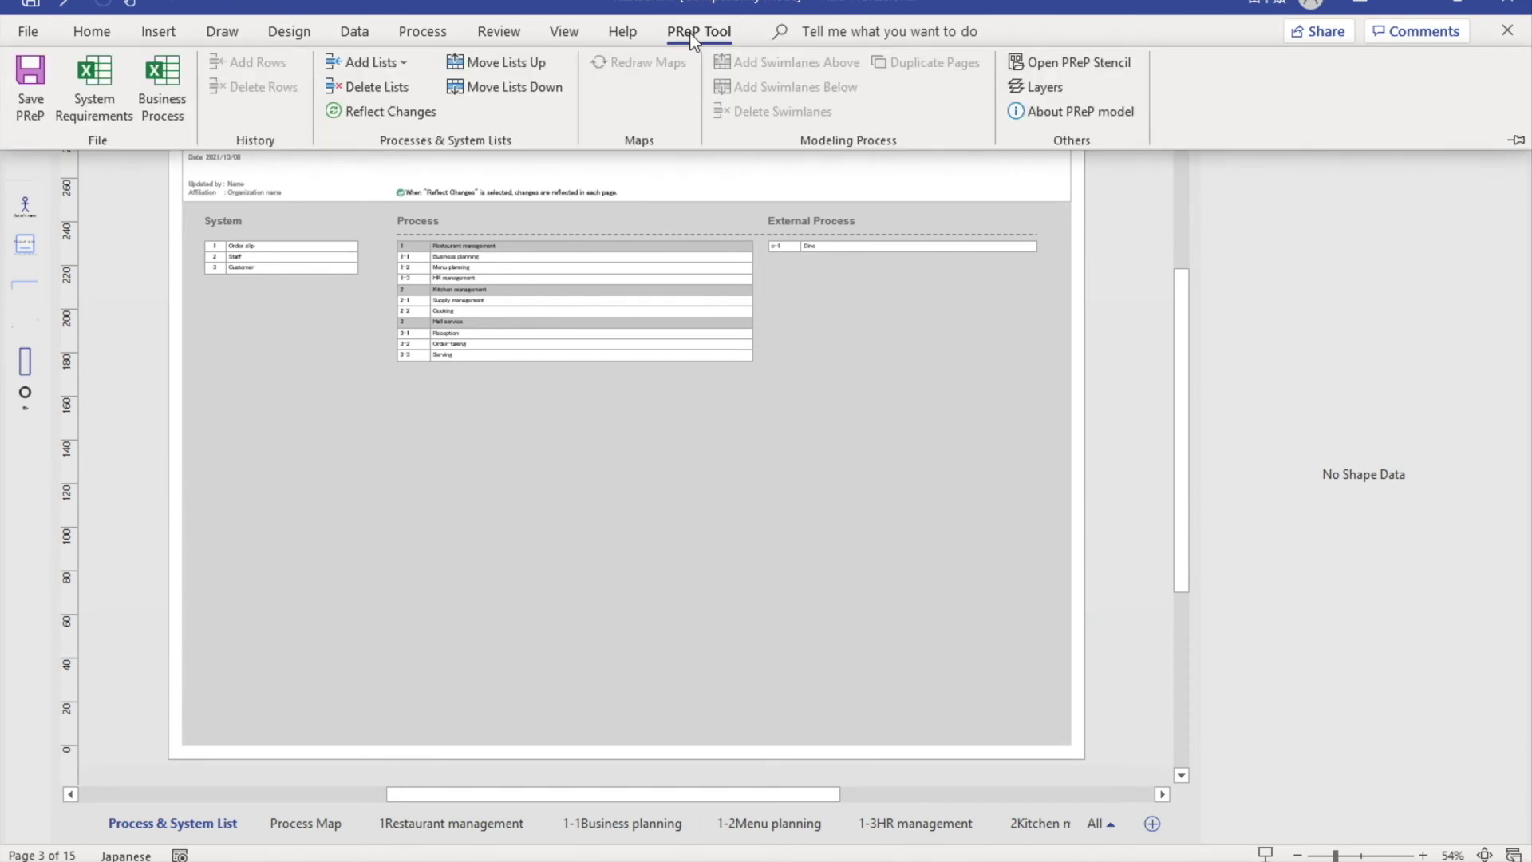
click(99, 78)
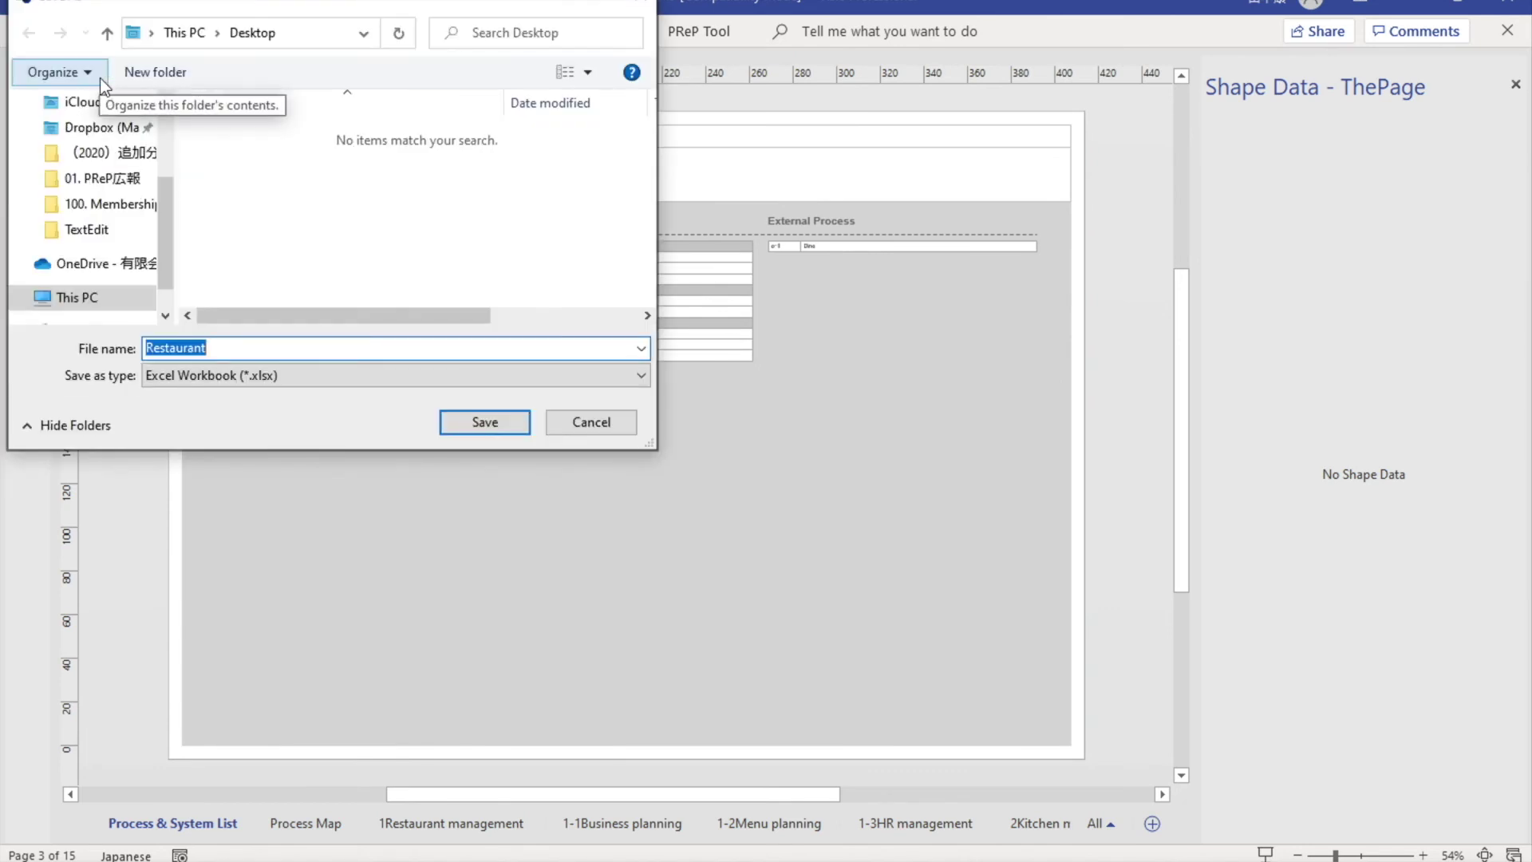
scroll(170, 112, up, 3)
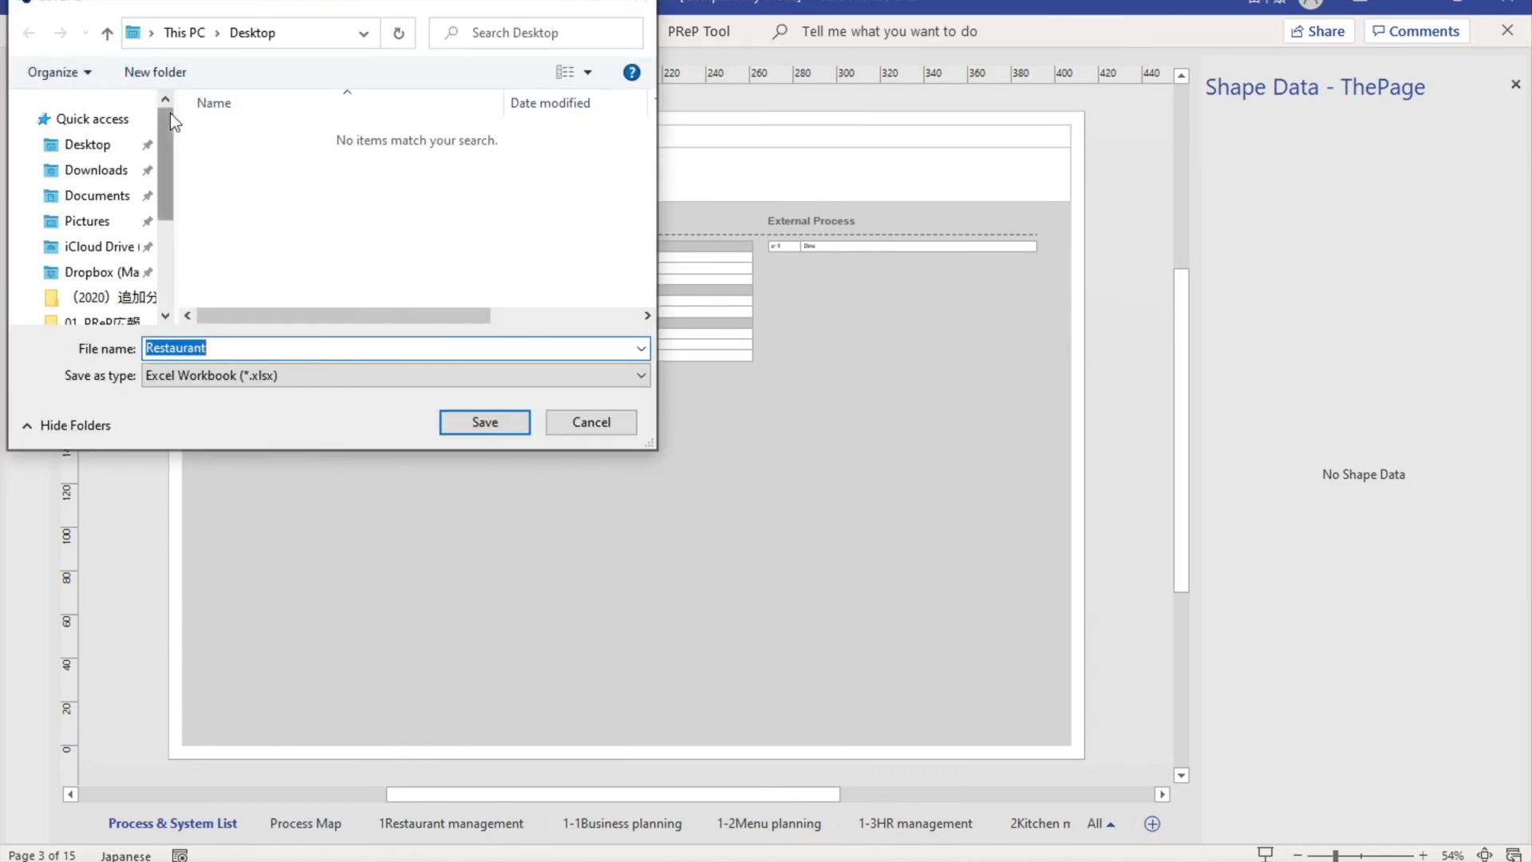
click(87, 144)
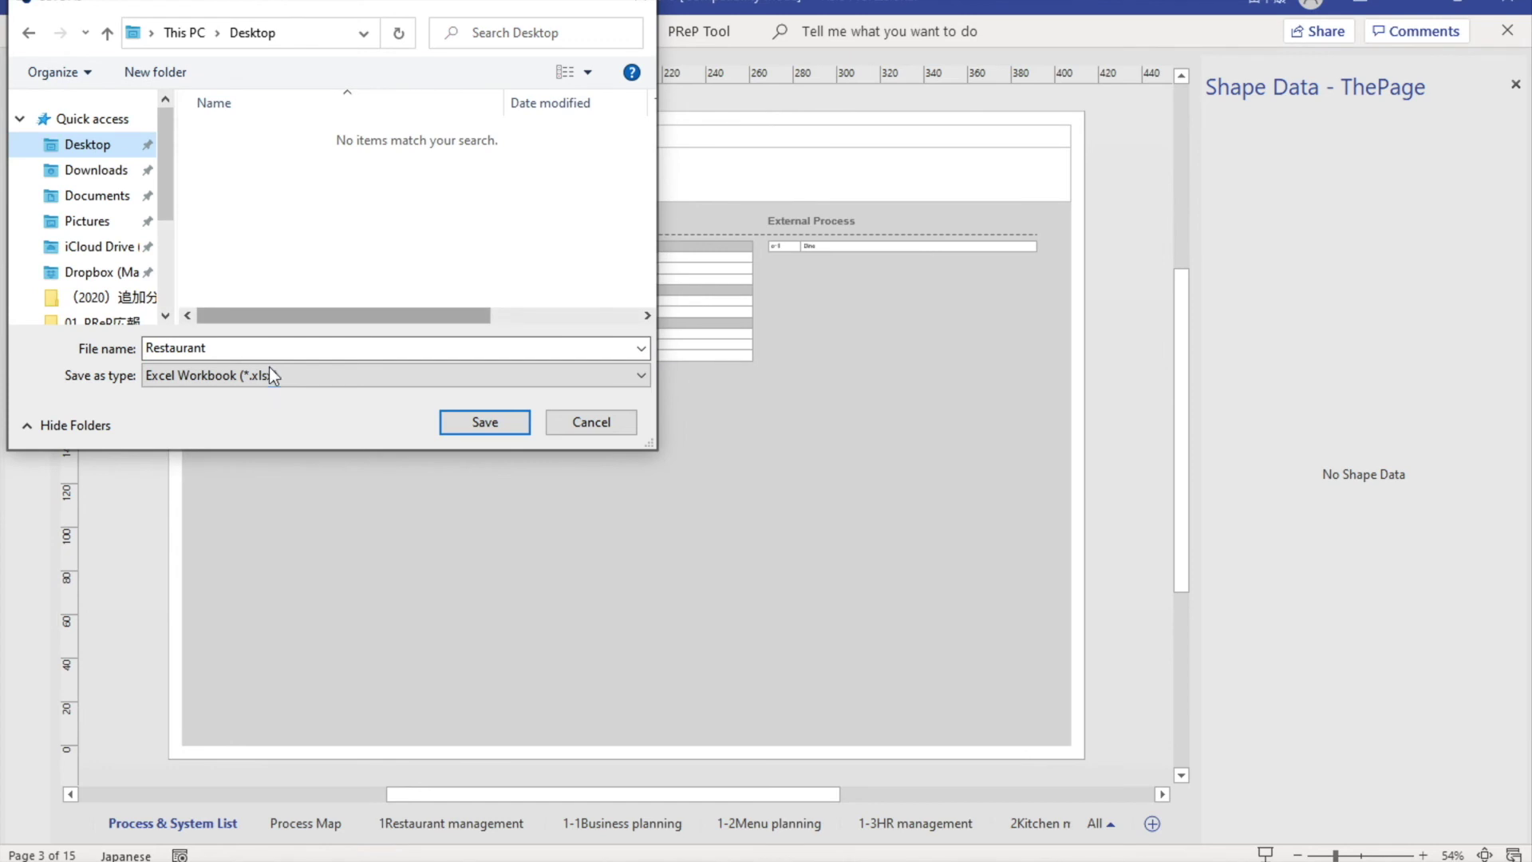
click(483, 422)
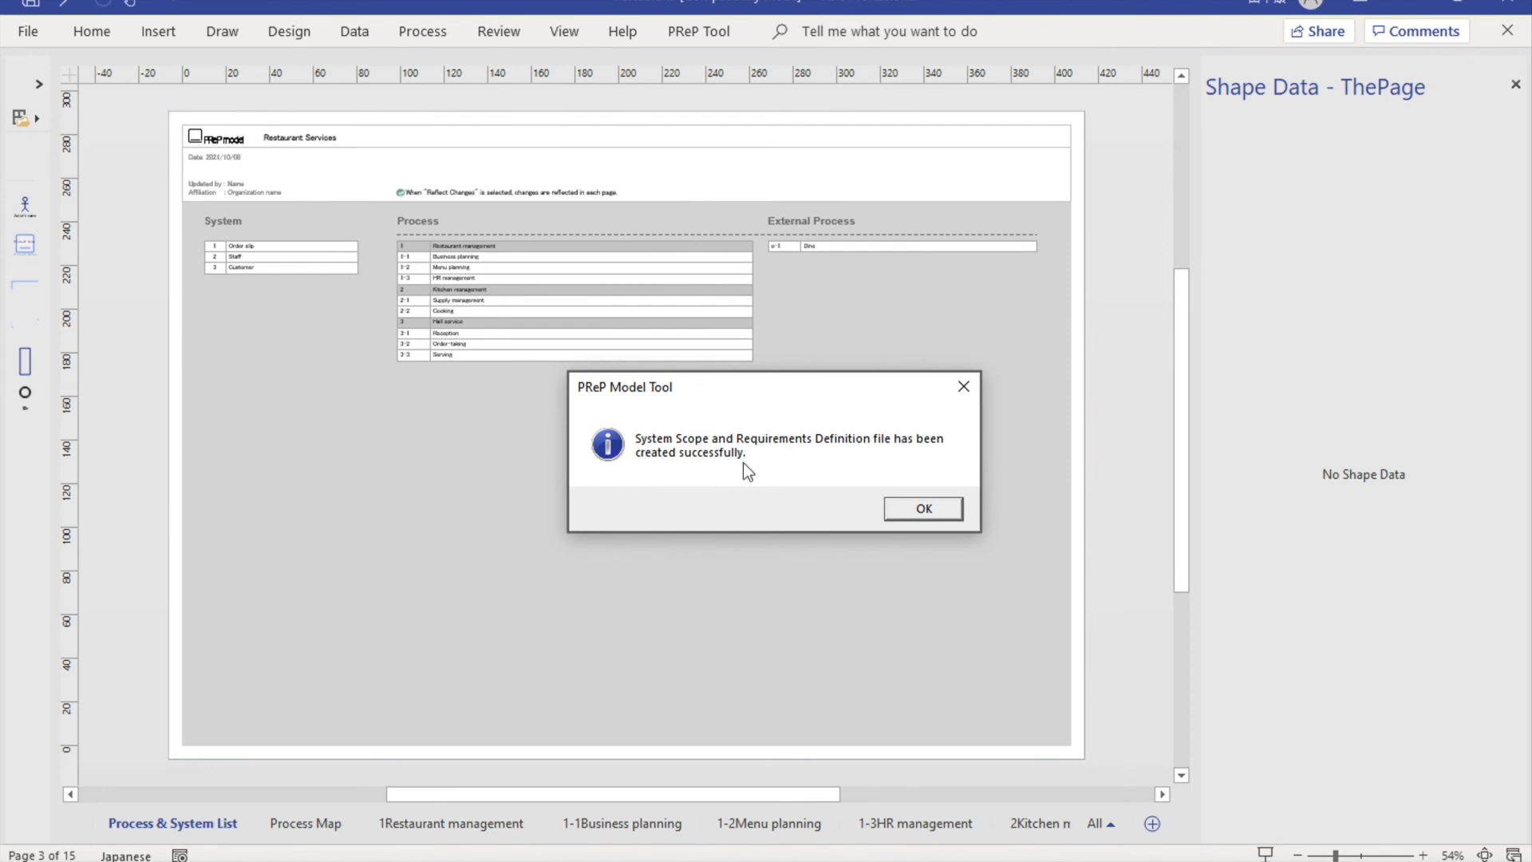
click(903, 511)
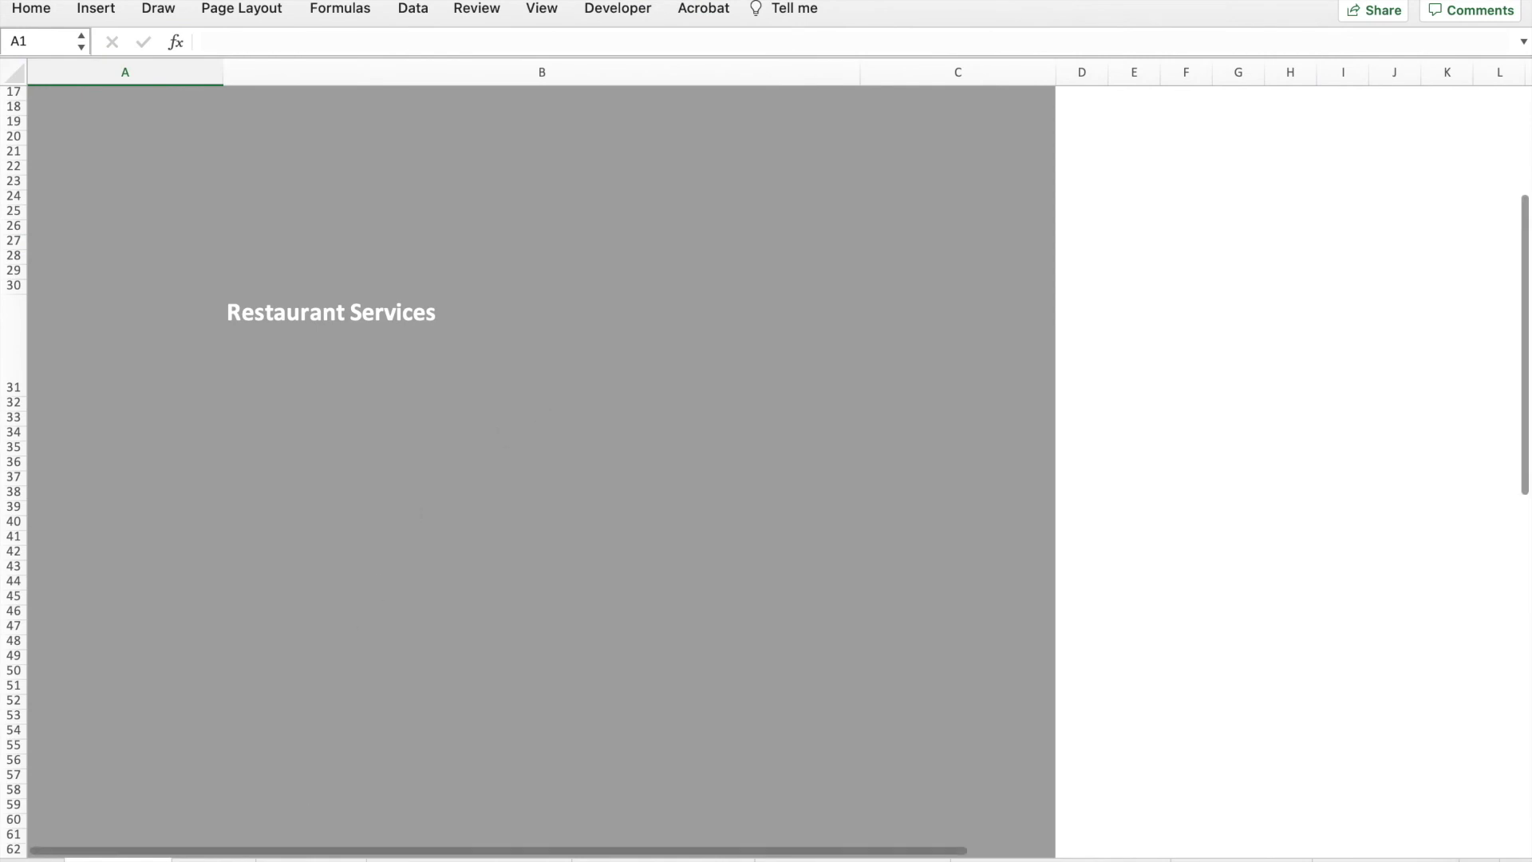
- In the exported Excel workbook, open the 3-3Serving sheet from the contents and review its functional groups, "Confirm the food" and "Serve the food"
click(311, 858)
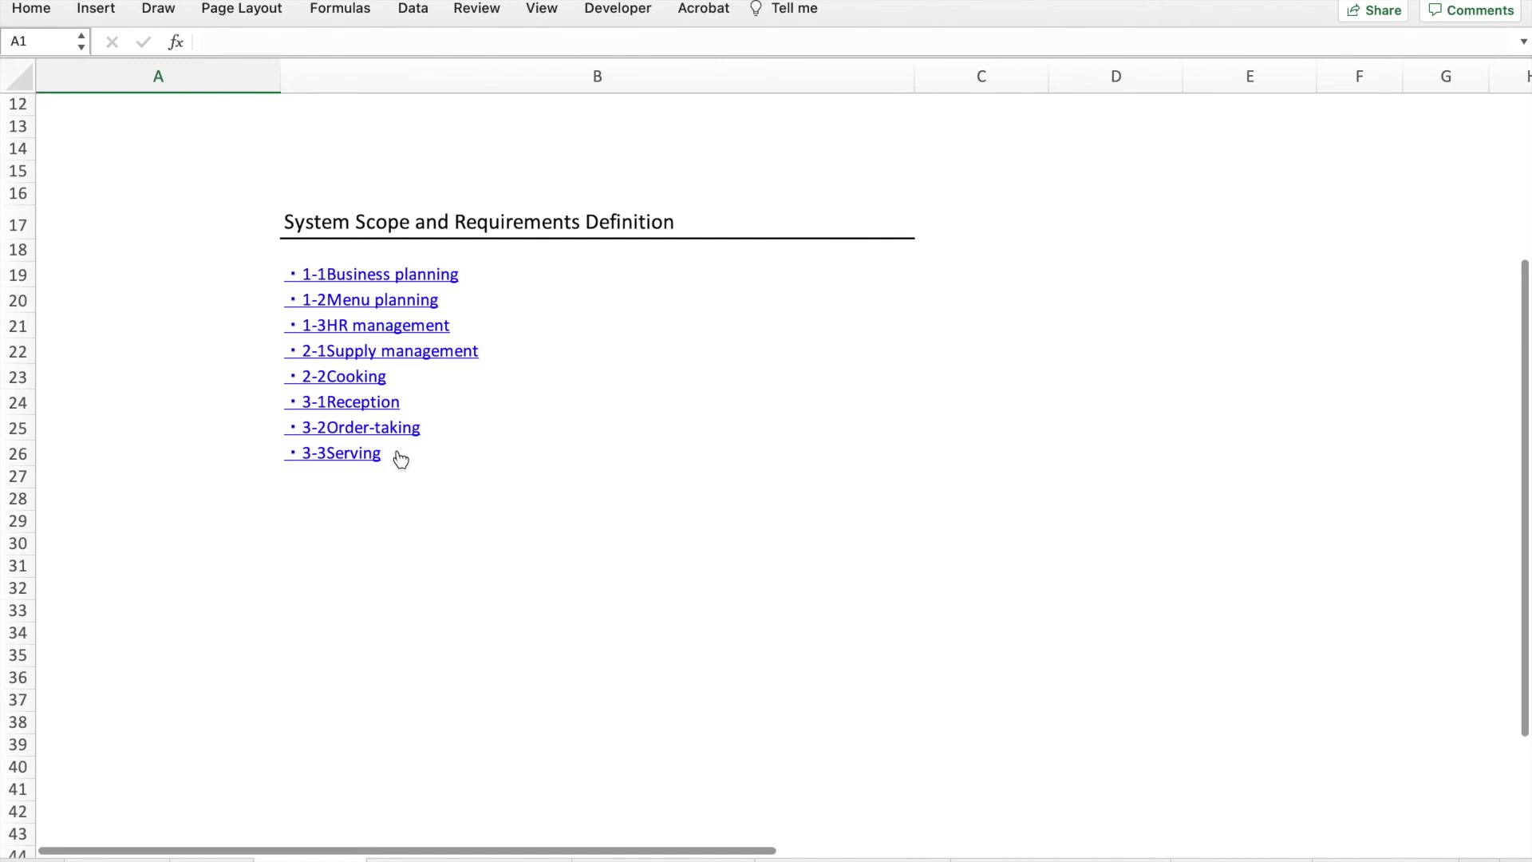
click(348, 461)
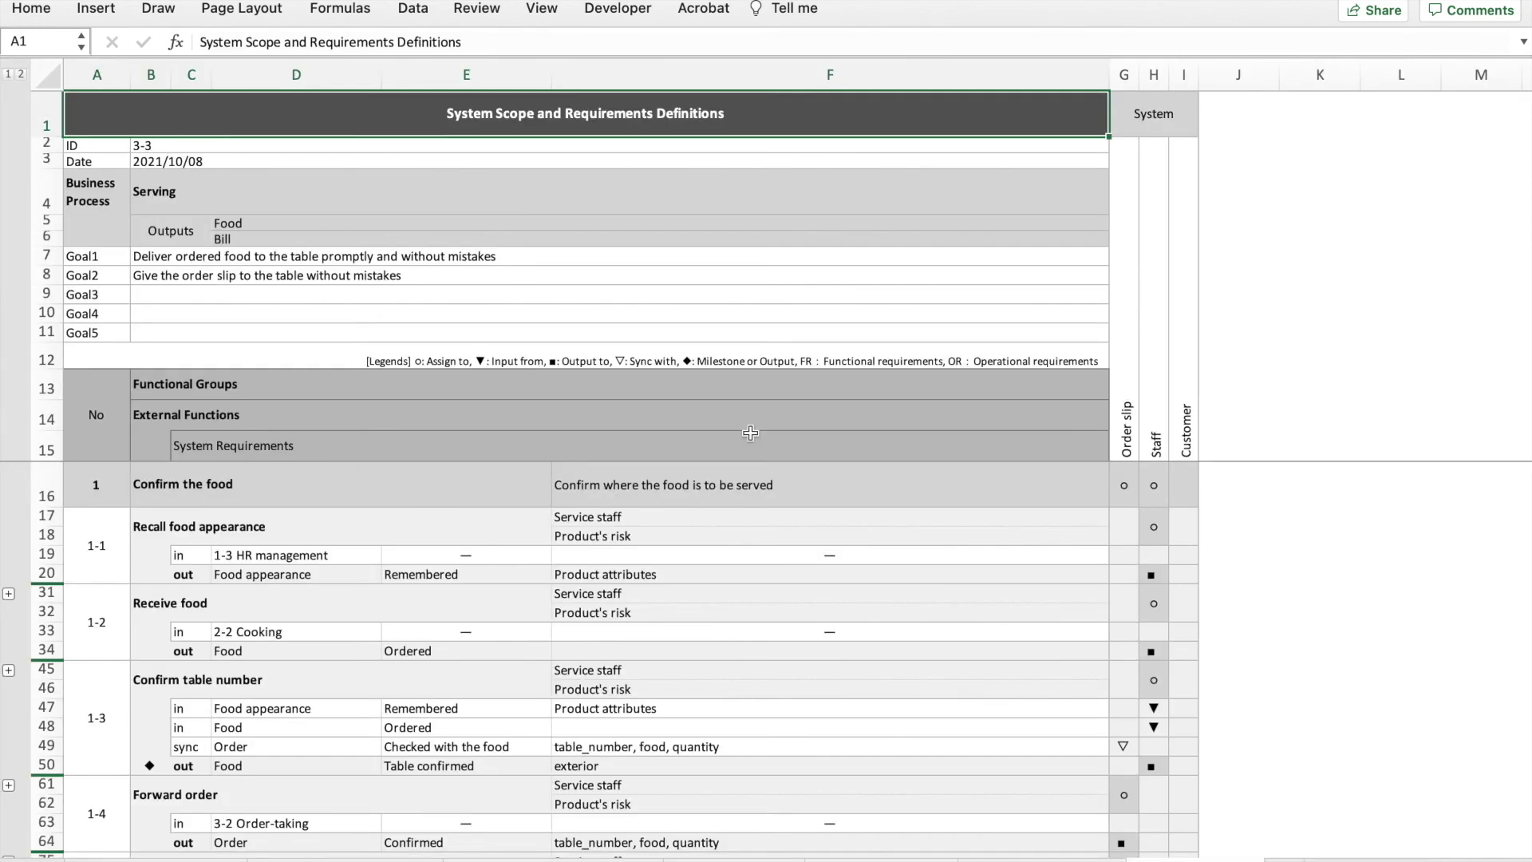
click(189, 486)
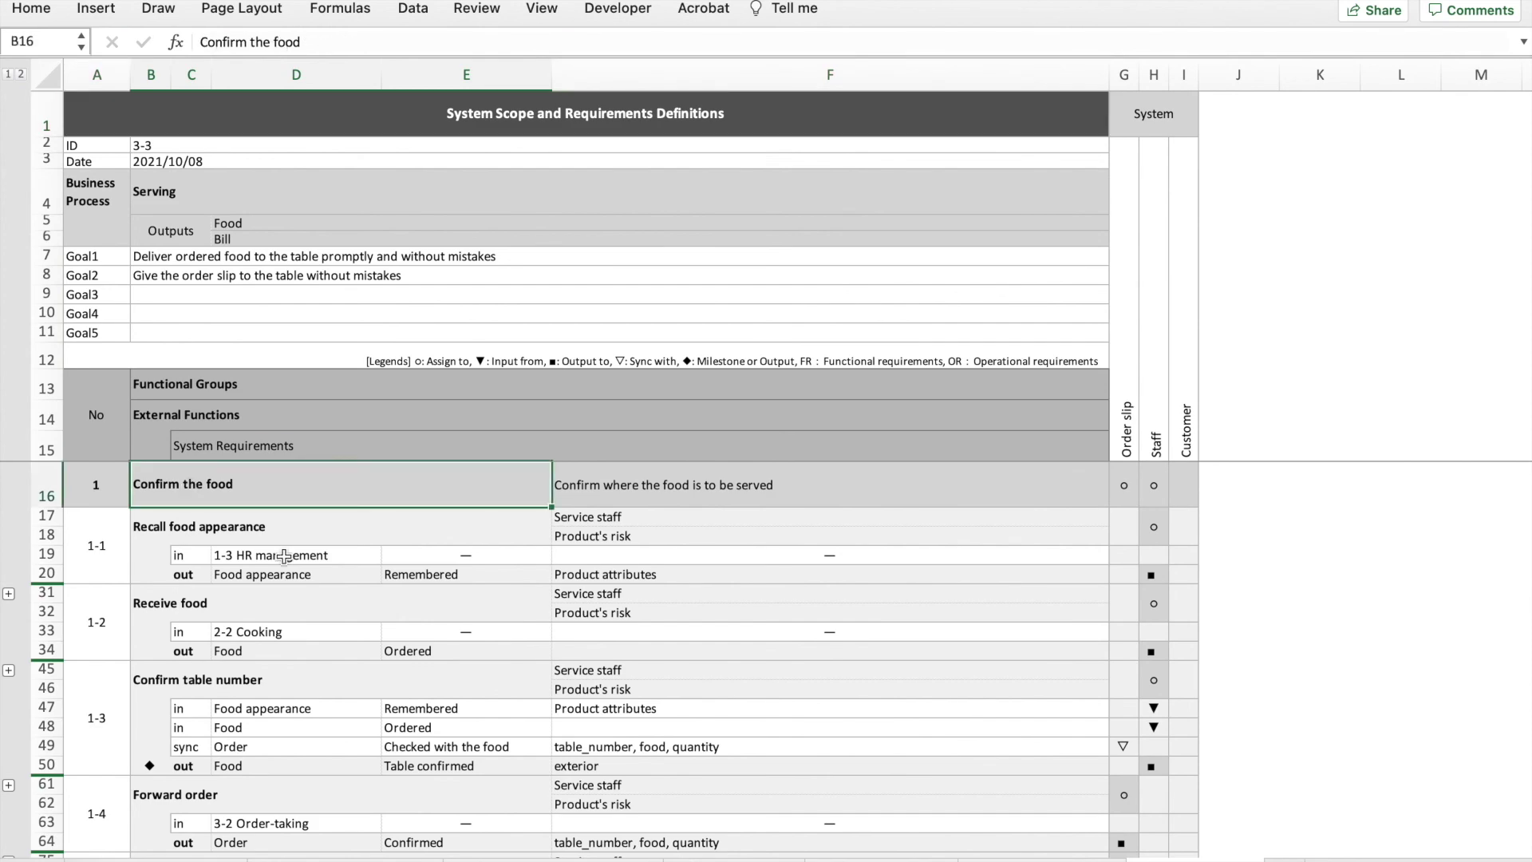
scroll(283, 555, down, 8)
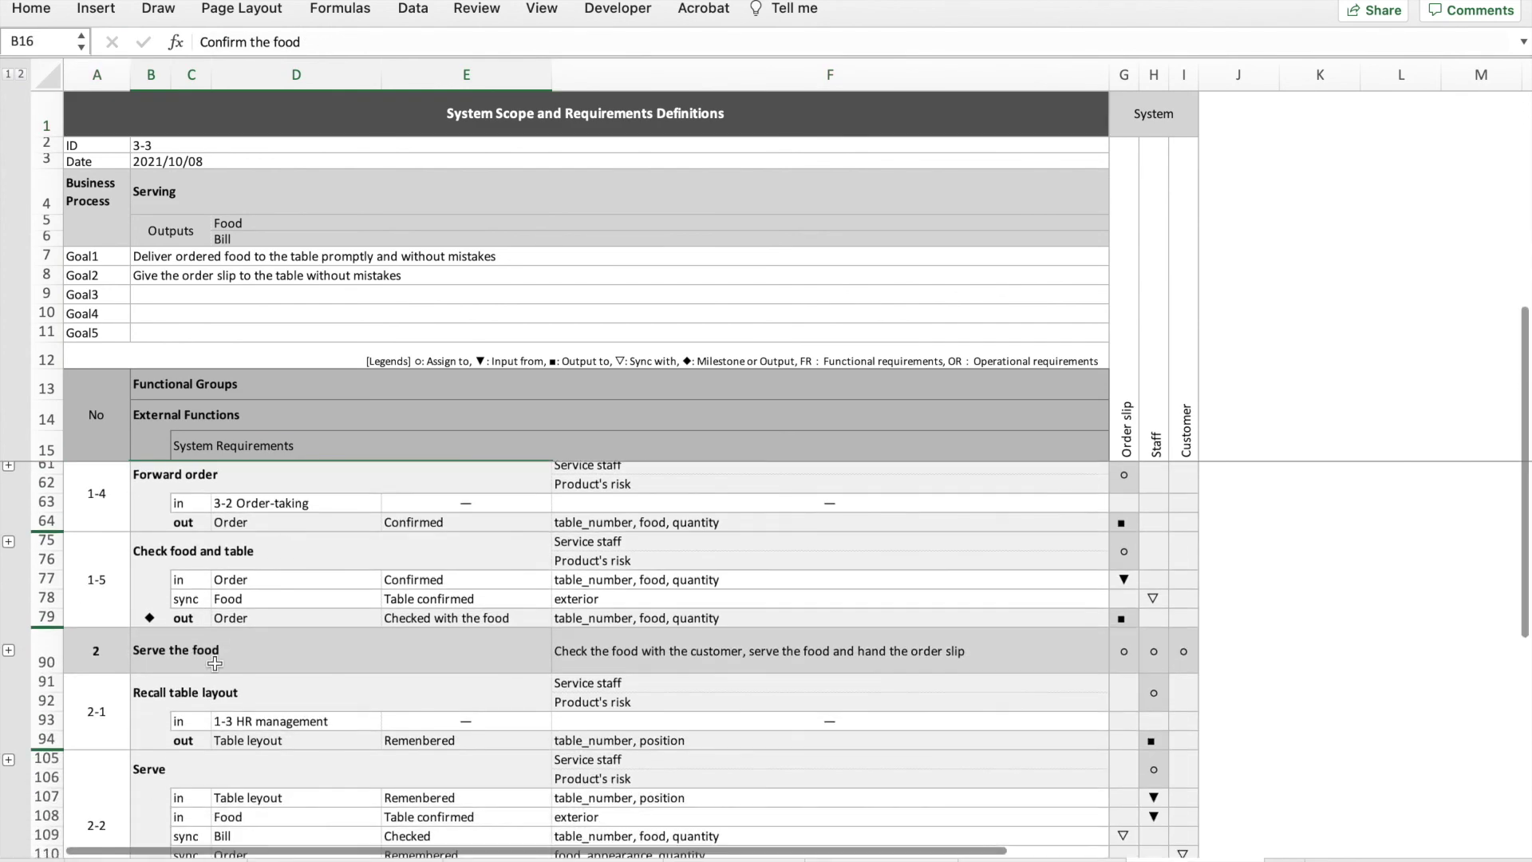
click(217, 656)
scroll(215, 659, down, 3)
scroll(215, 659, down, 5)
scroll(216, 659, up, 8)
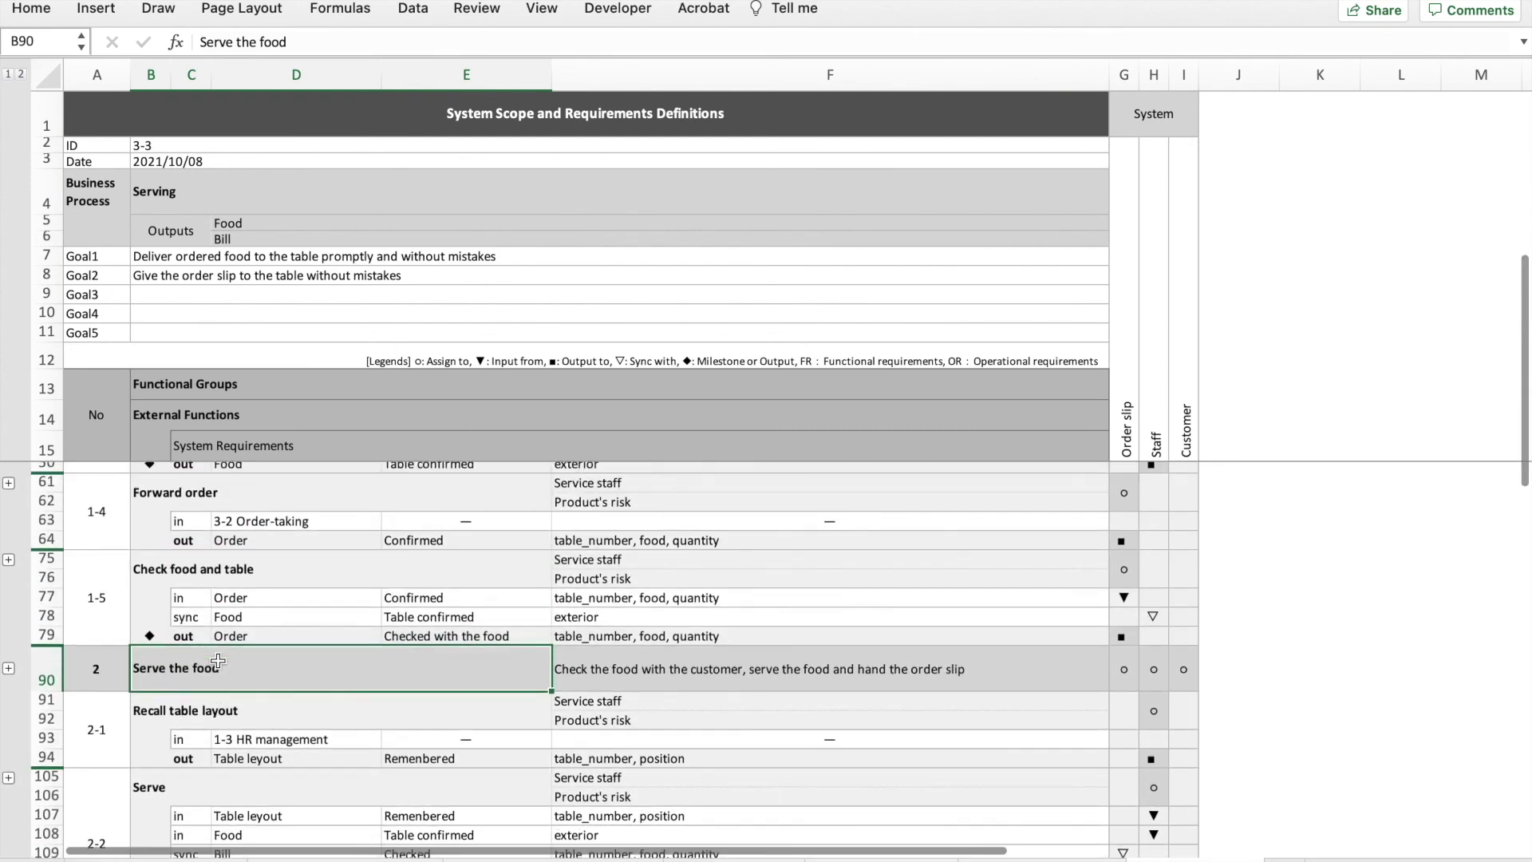
scroll(217, 661, up, 8)
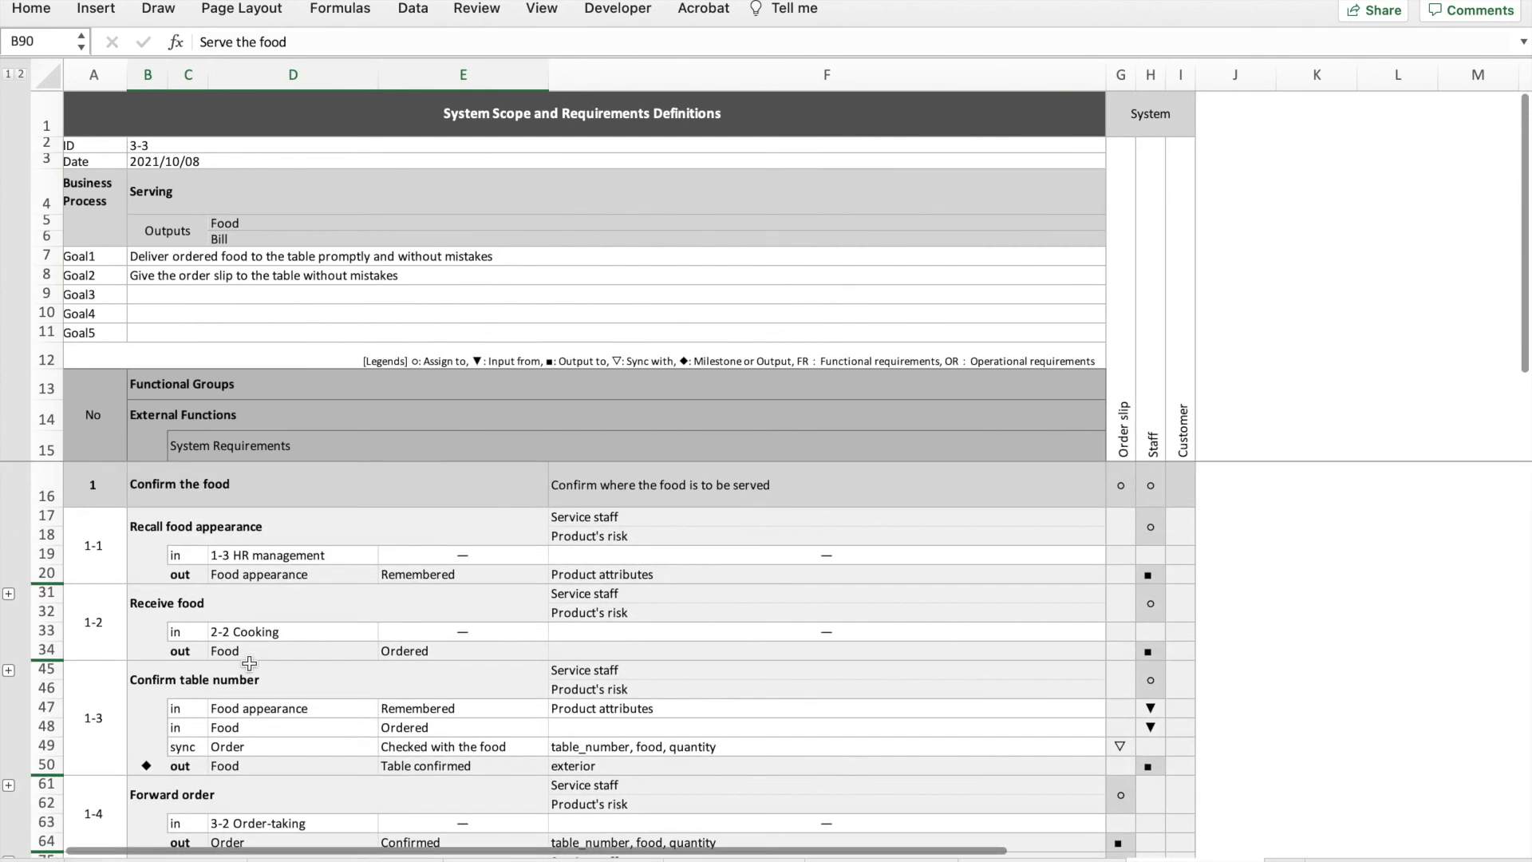
- Examine how the Serving sheet's external functions and requirements are assigned across the Order slip, Staff and Customer system columns
click(1132, 120)
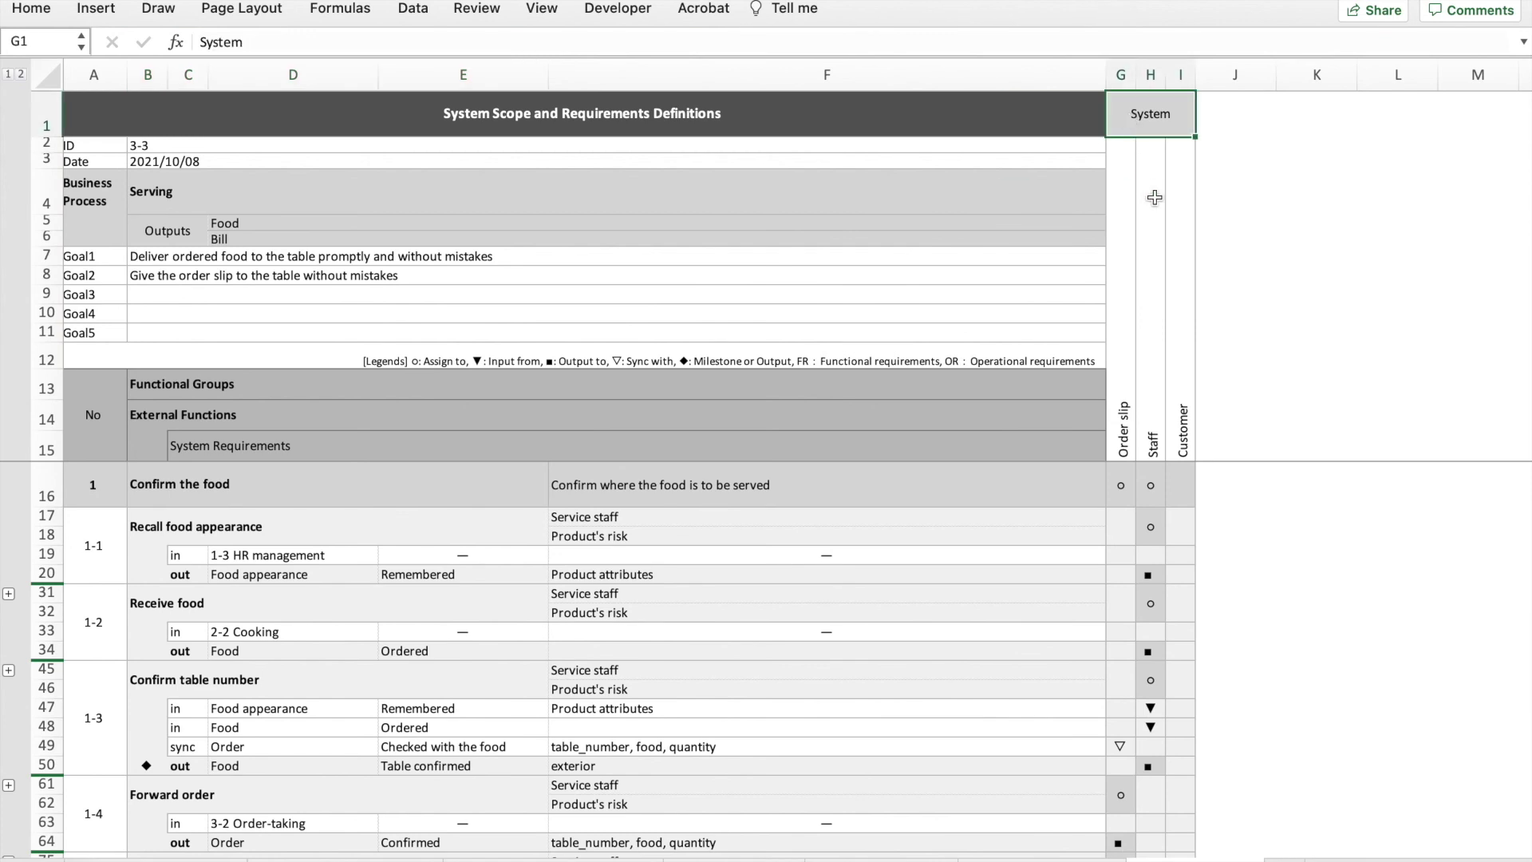
click(1123, 79)
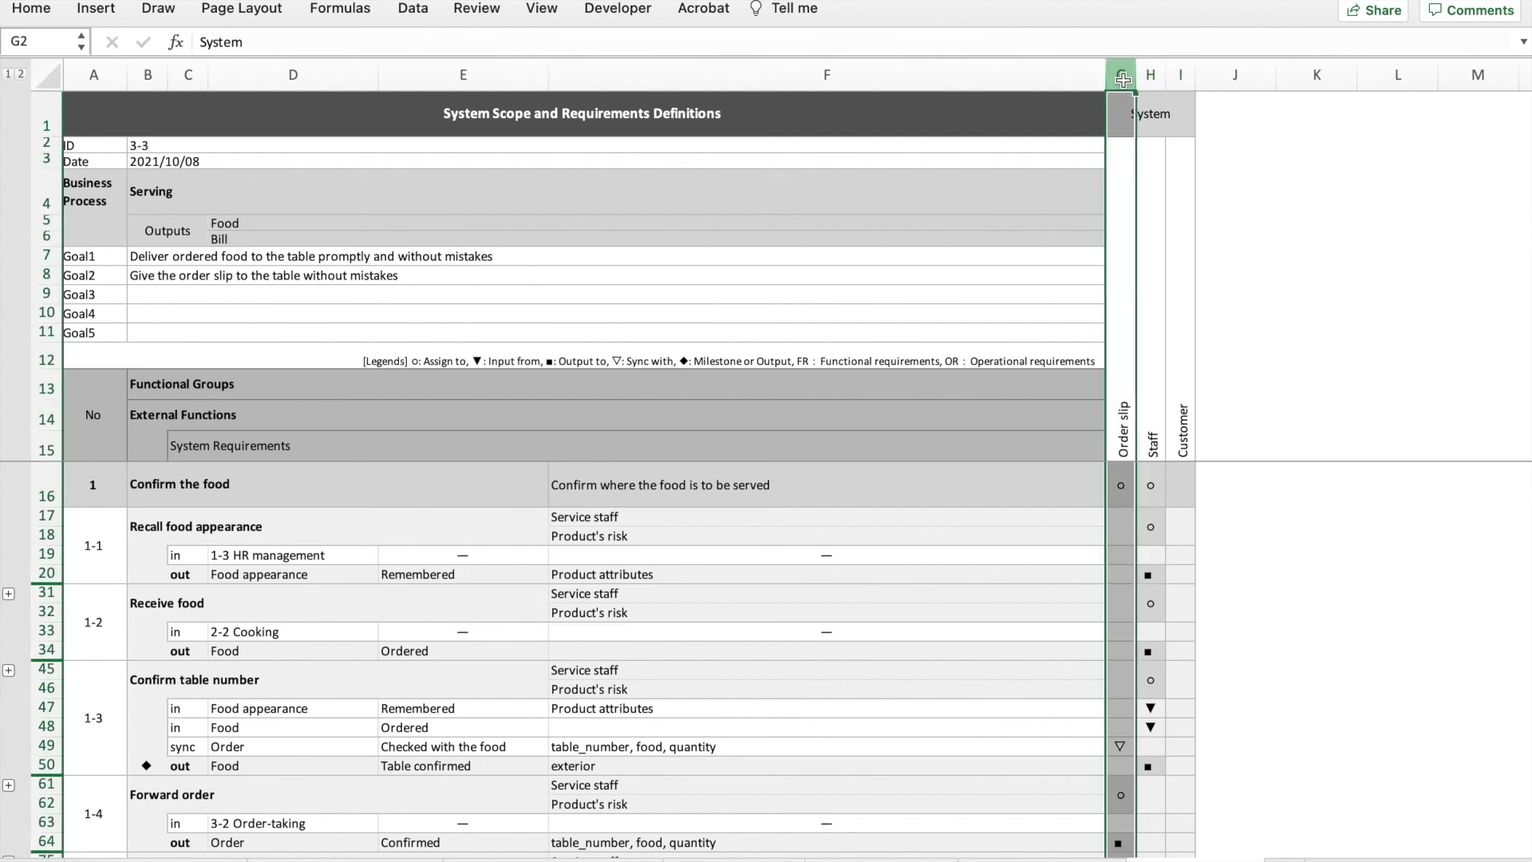
click(174, 494)
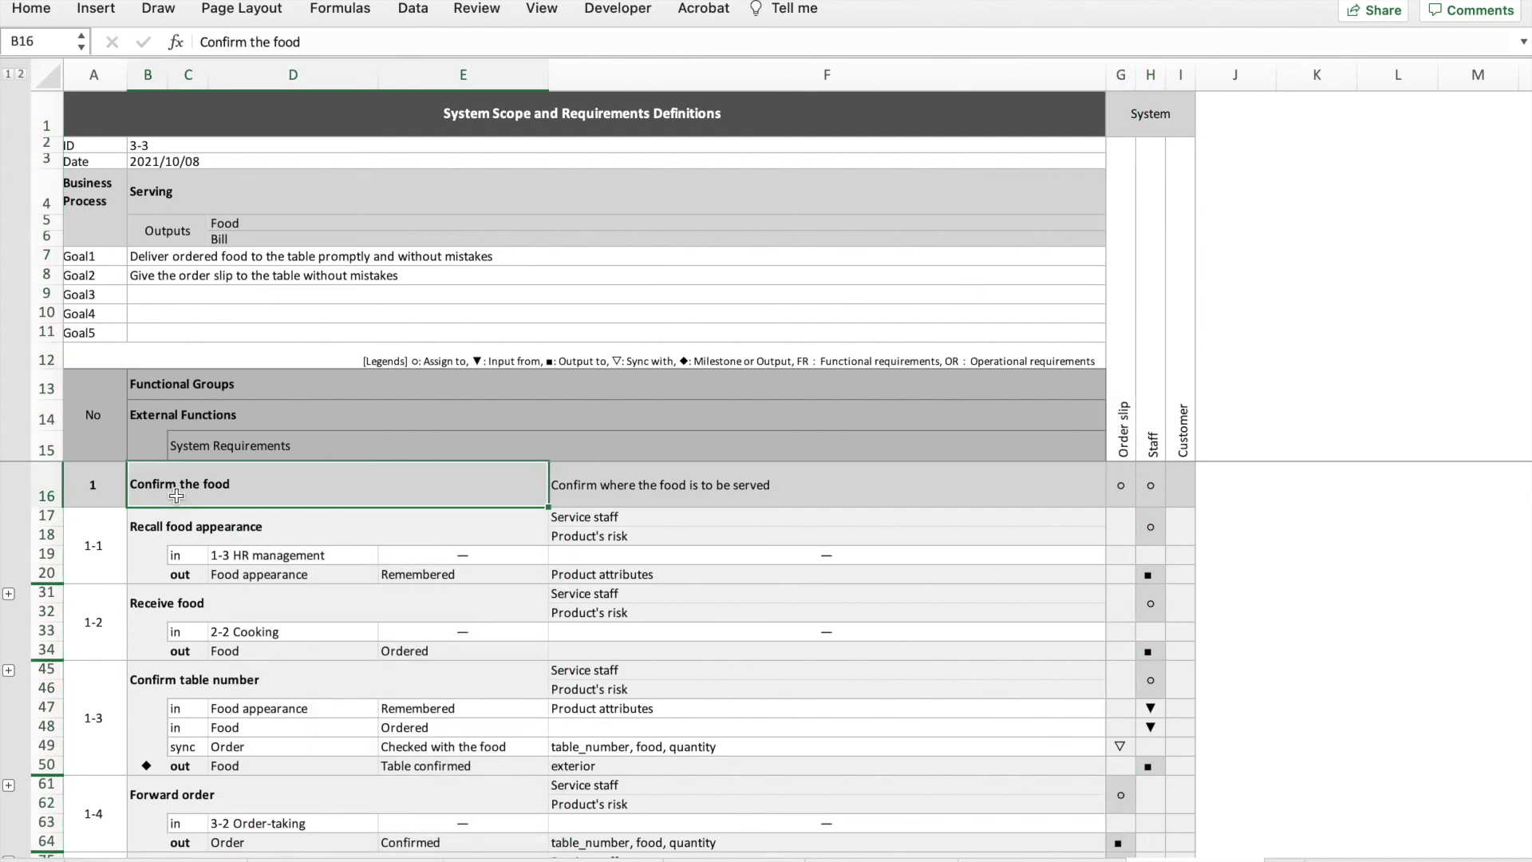
scroll(232, 687, down, 5)
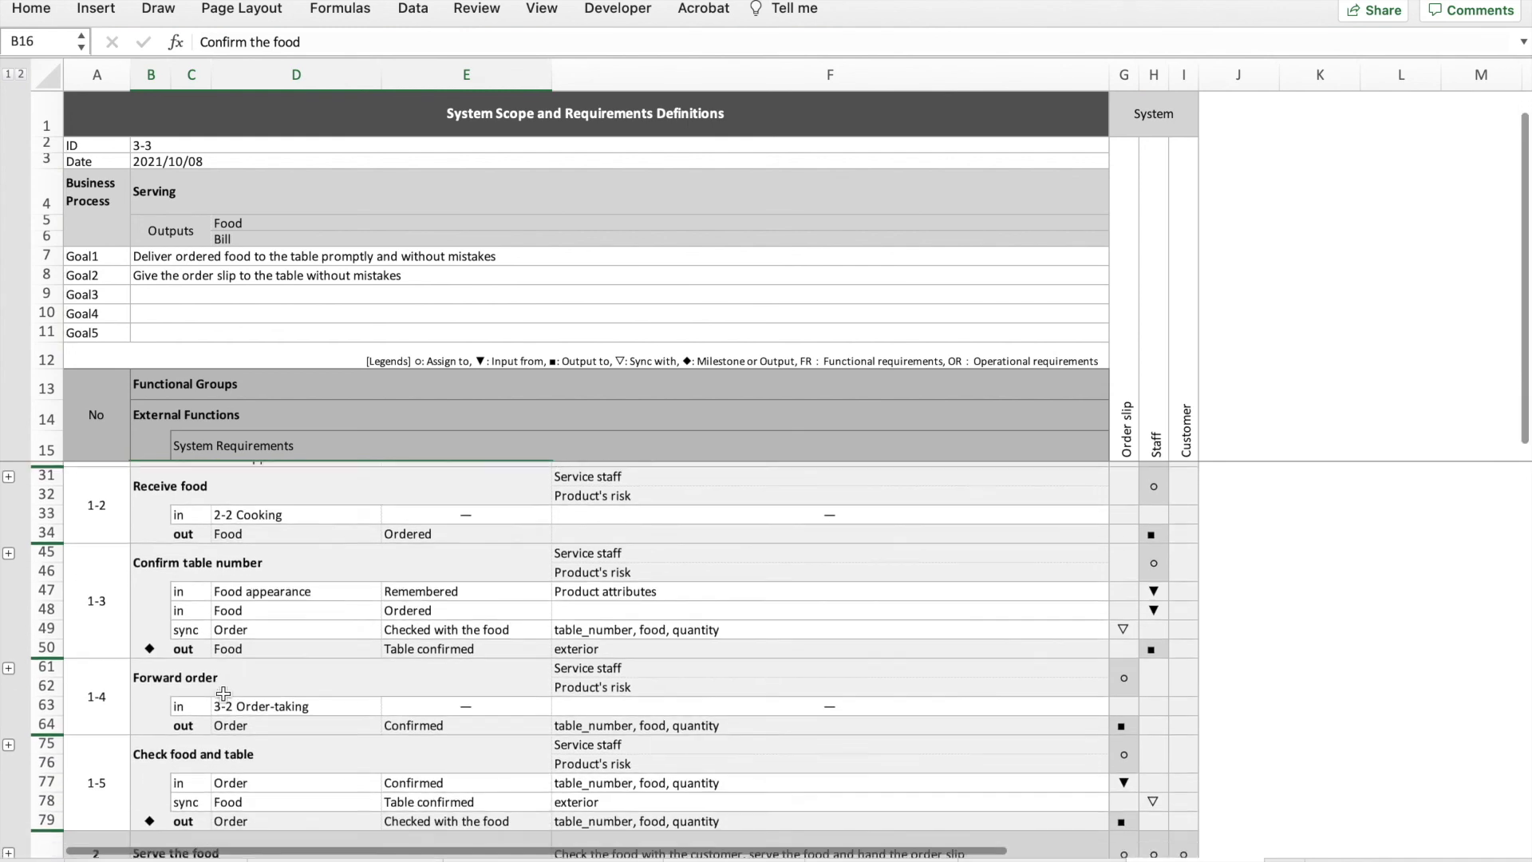
click(165, 633)
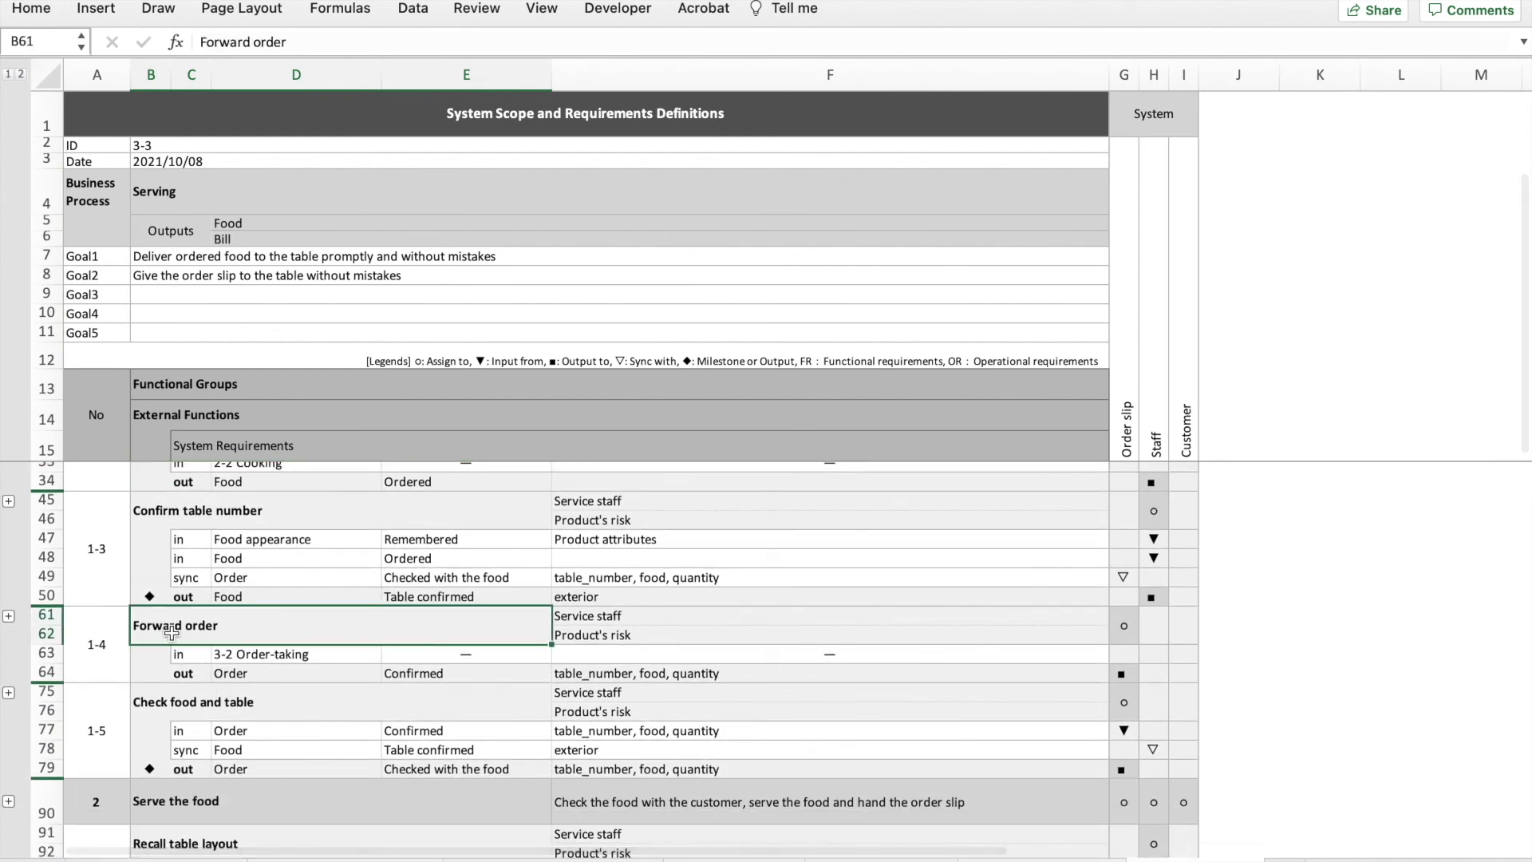
scroll(174, 639, down, 4)
scroll(179, 641, down, 1)
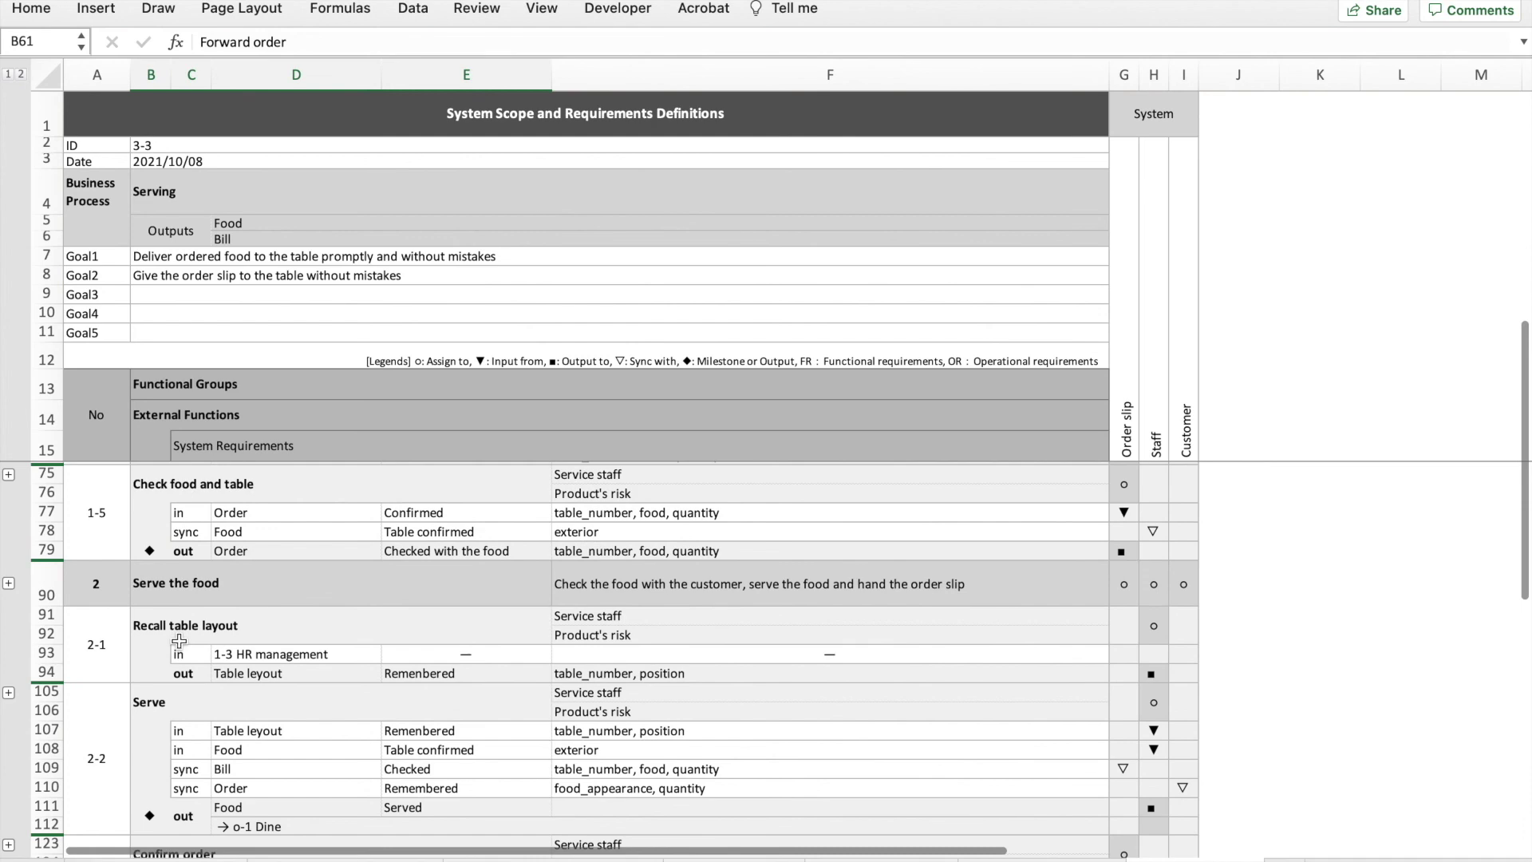
click(179, 589)
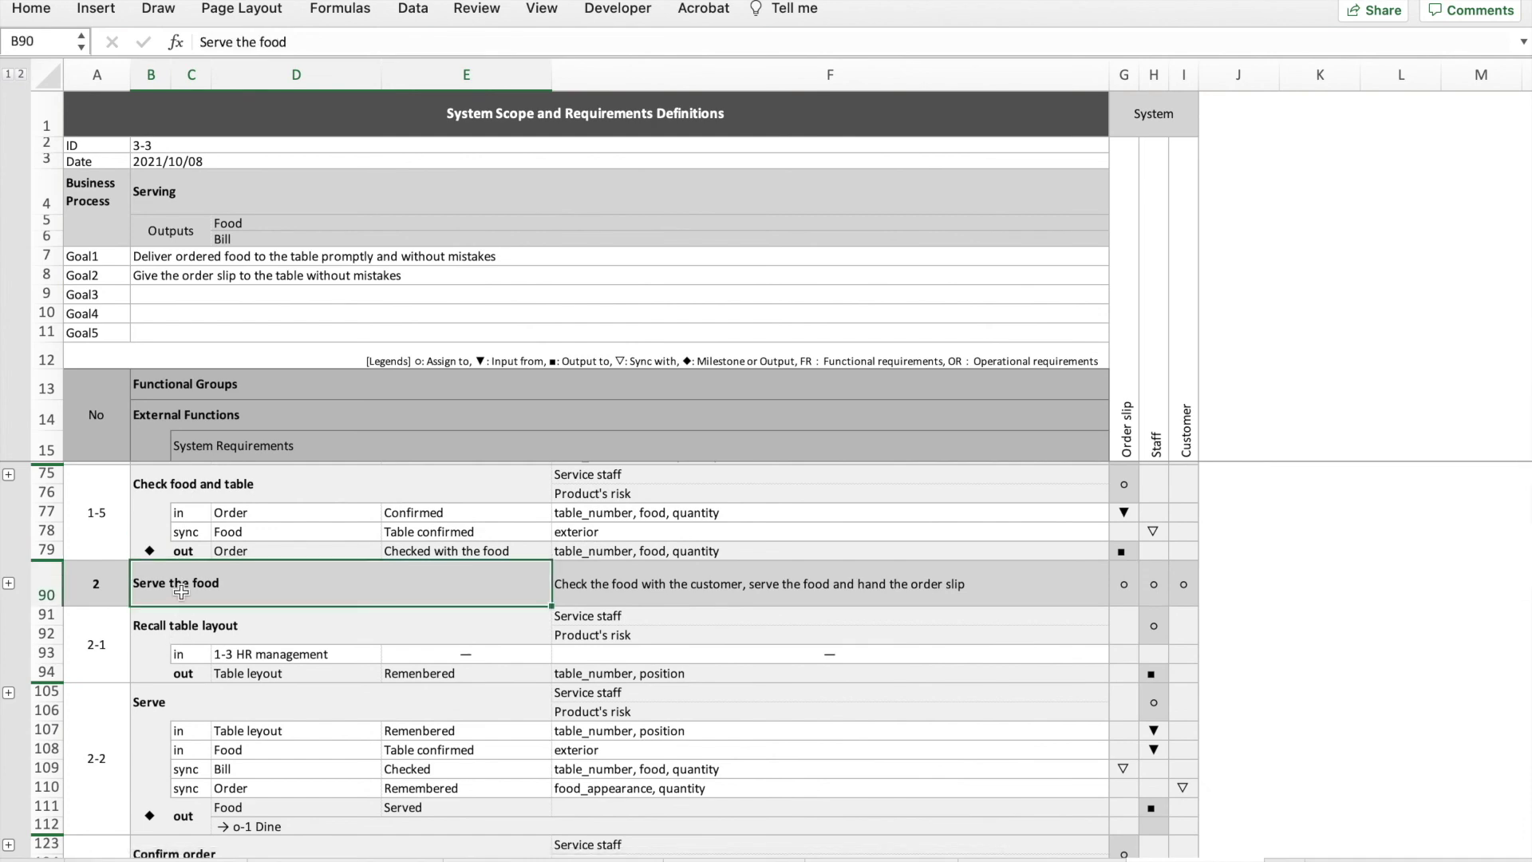
scroll(181, 592, down, 3)
scroll(184, 595, down, 3)
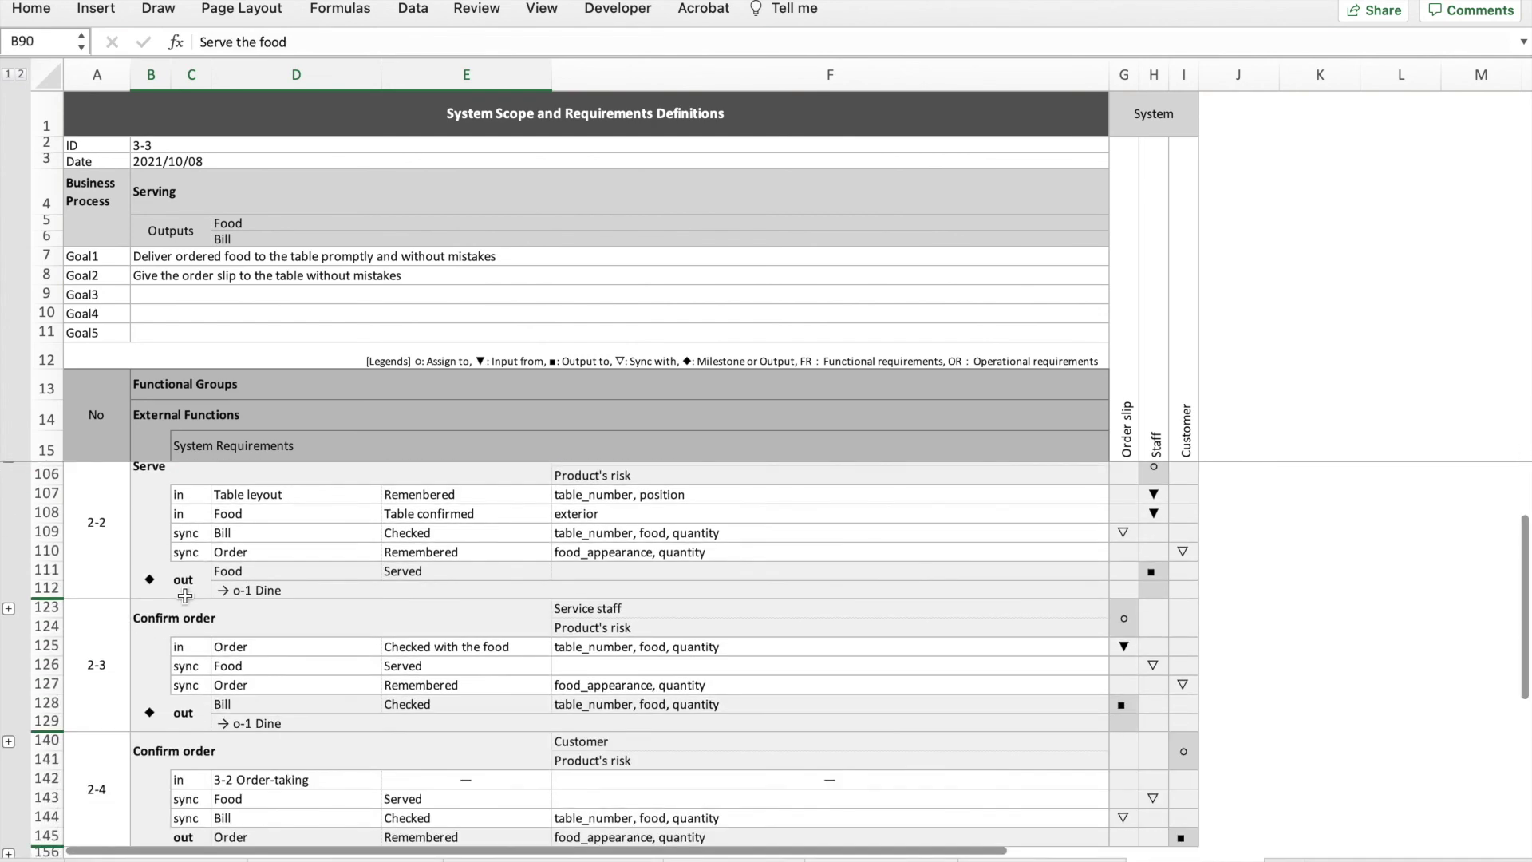
click(160, 632)
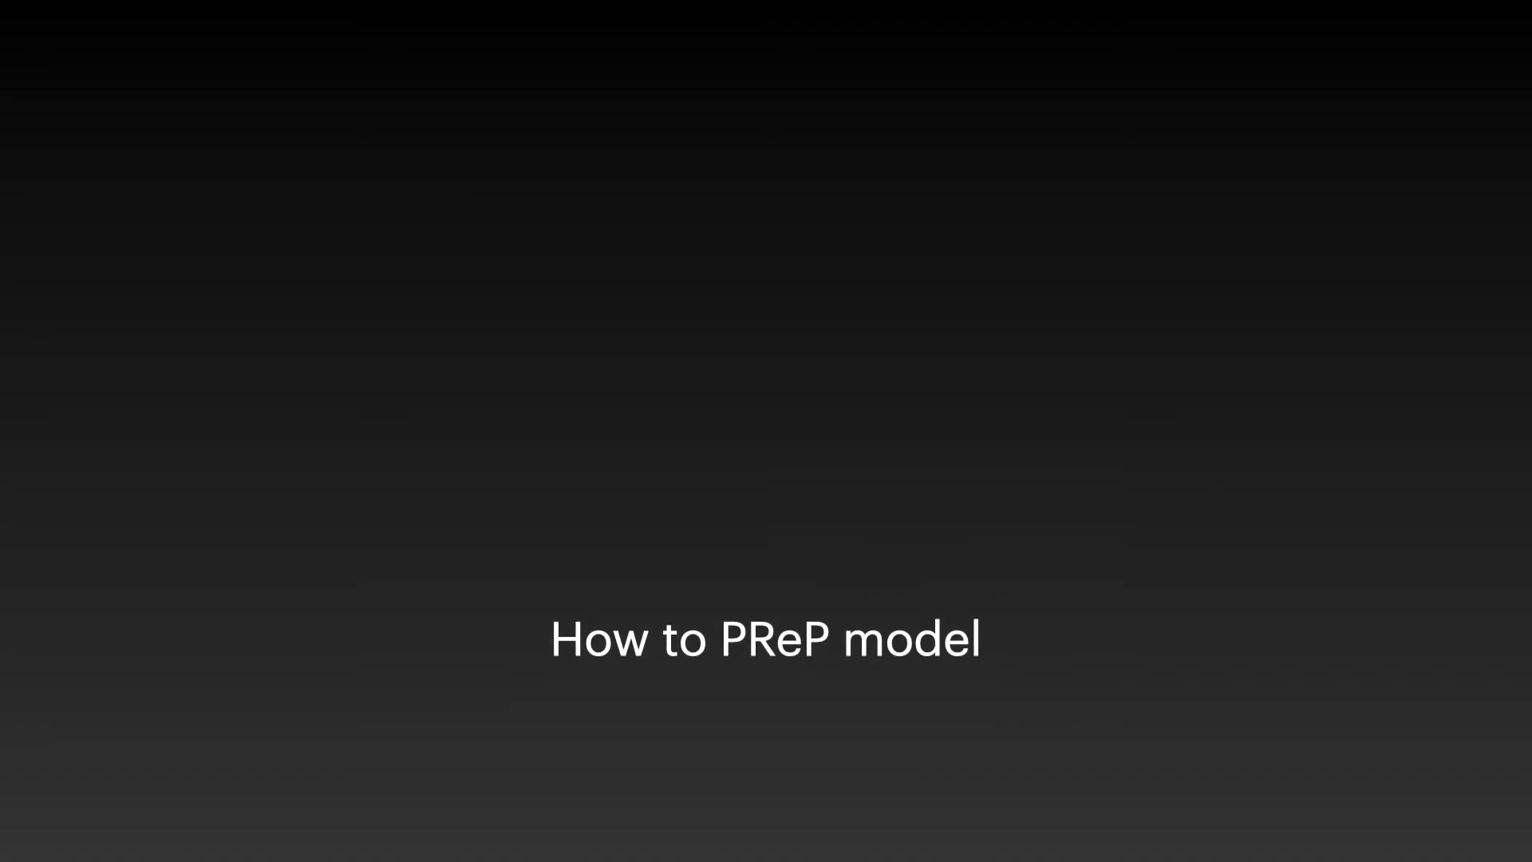